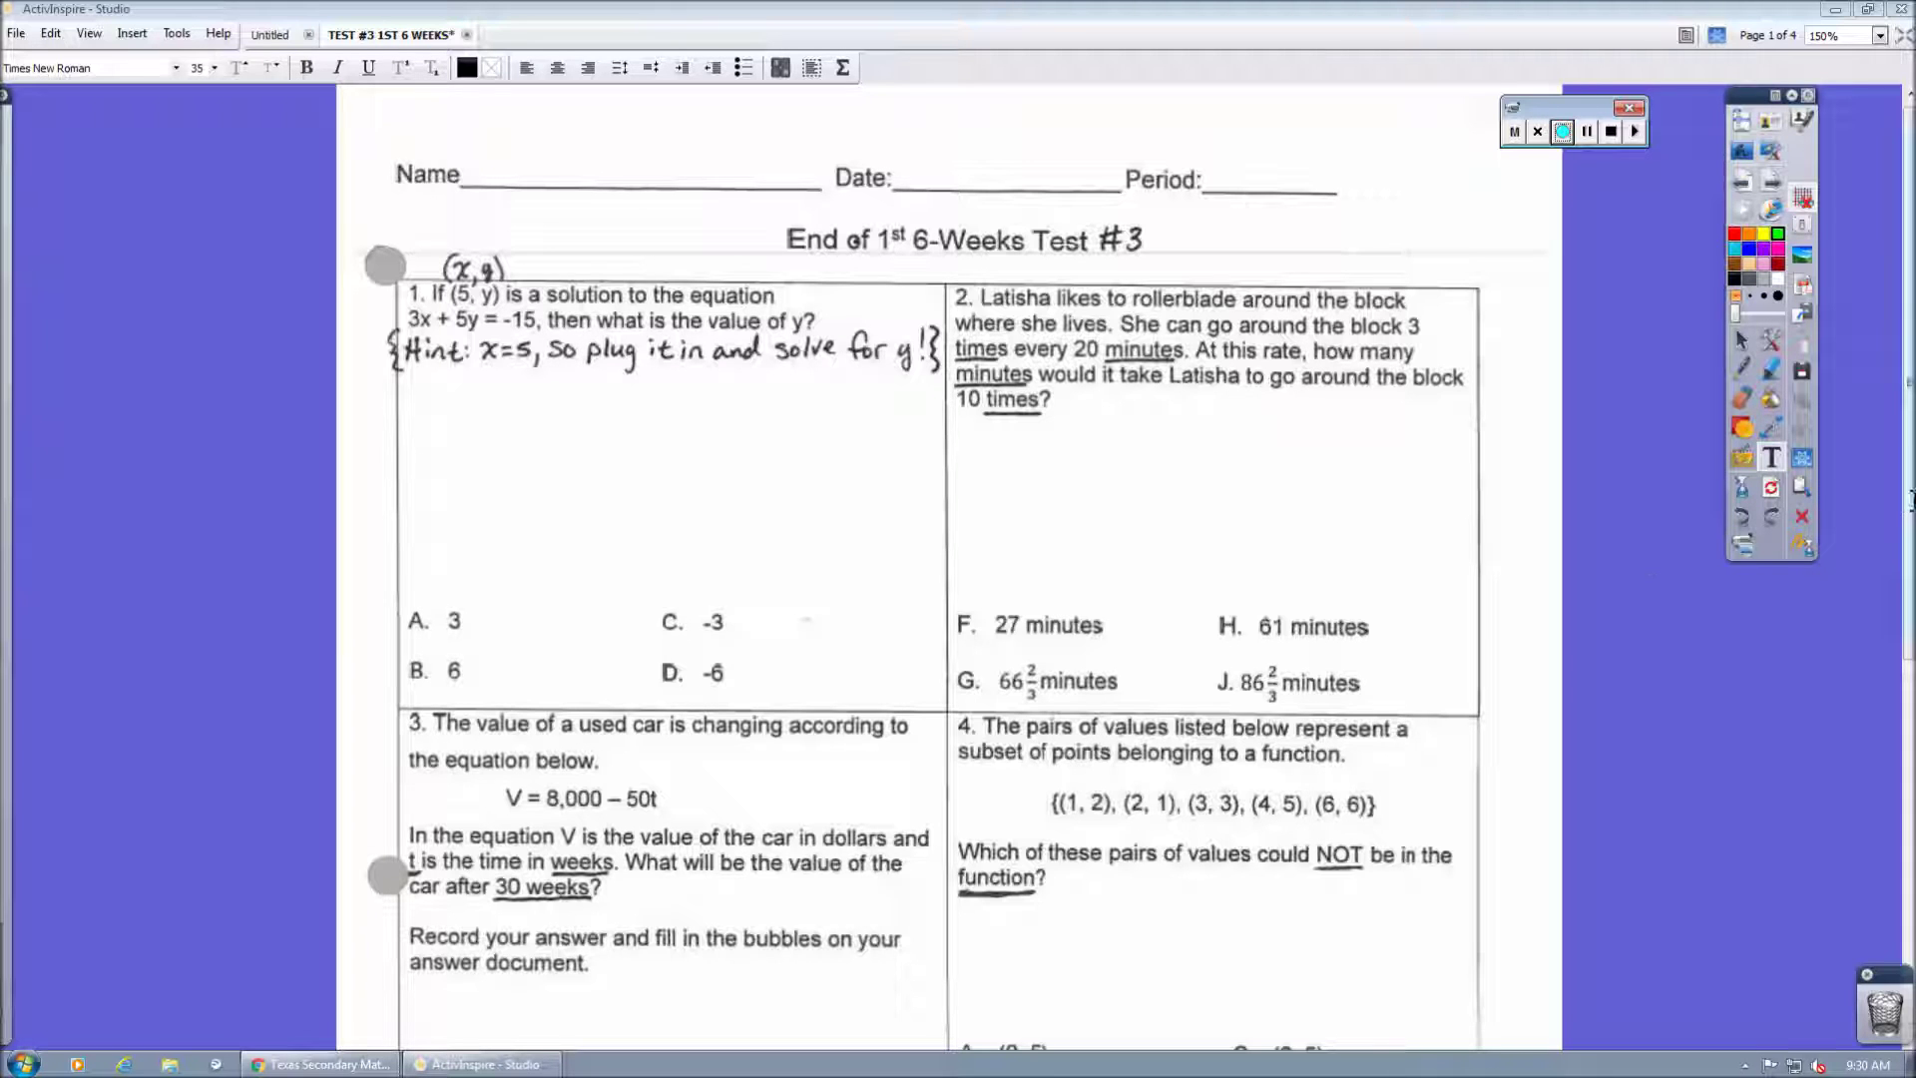
Scroll the ActivInspire test page so question 4's choices show, then bring the browser forward.
left_click_drag(1906, 504, 1906, 564)
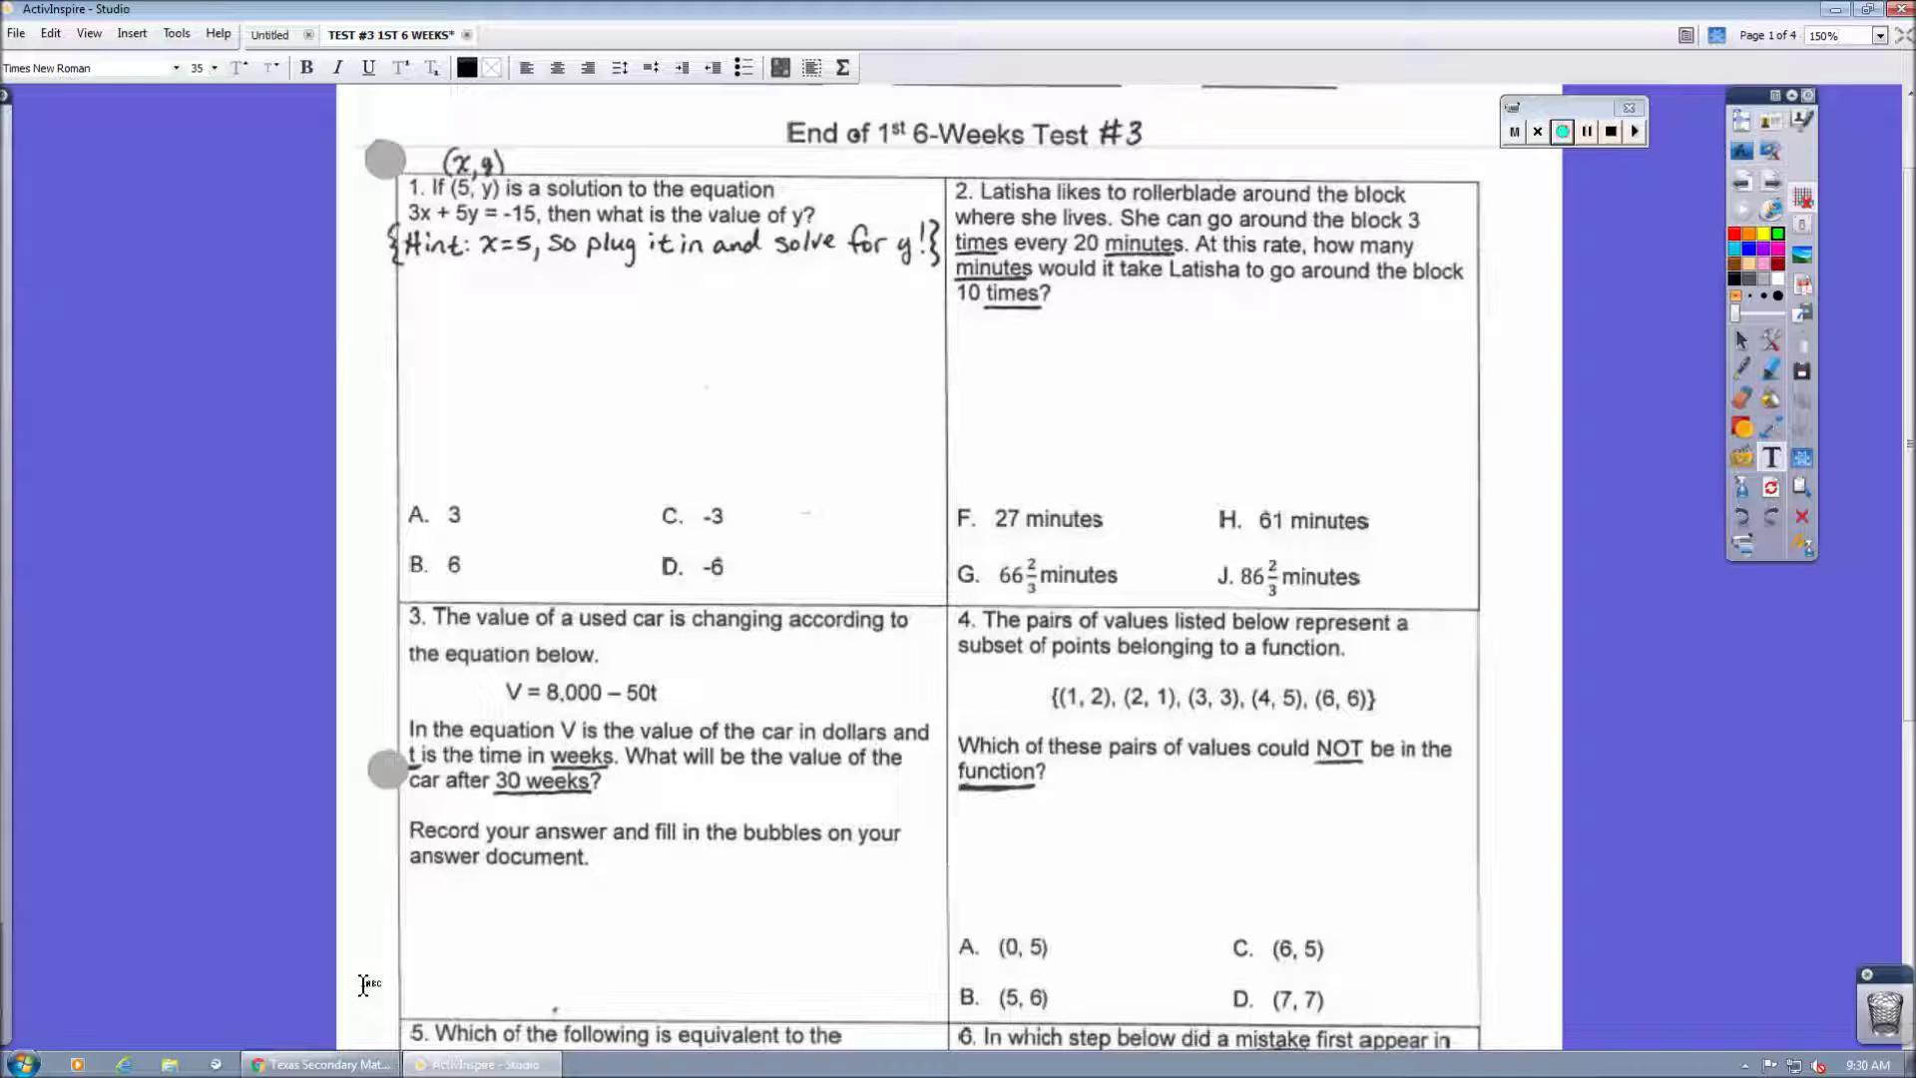
left_click(324, 1064)
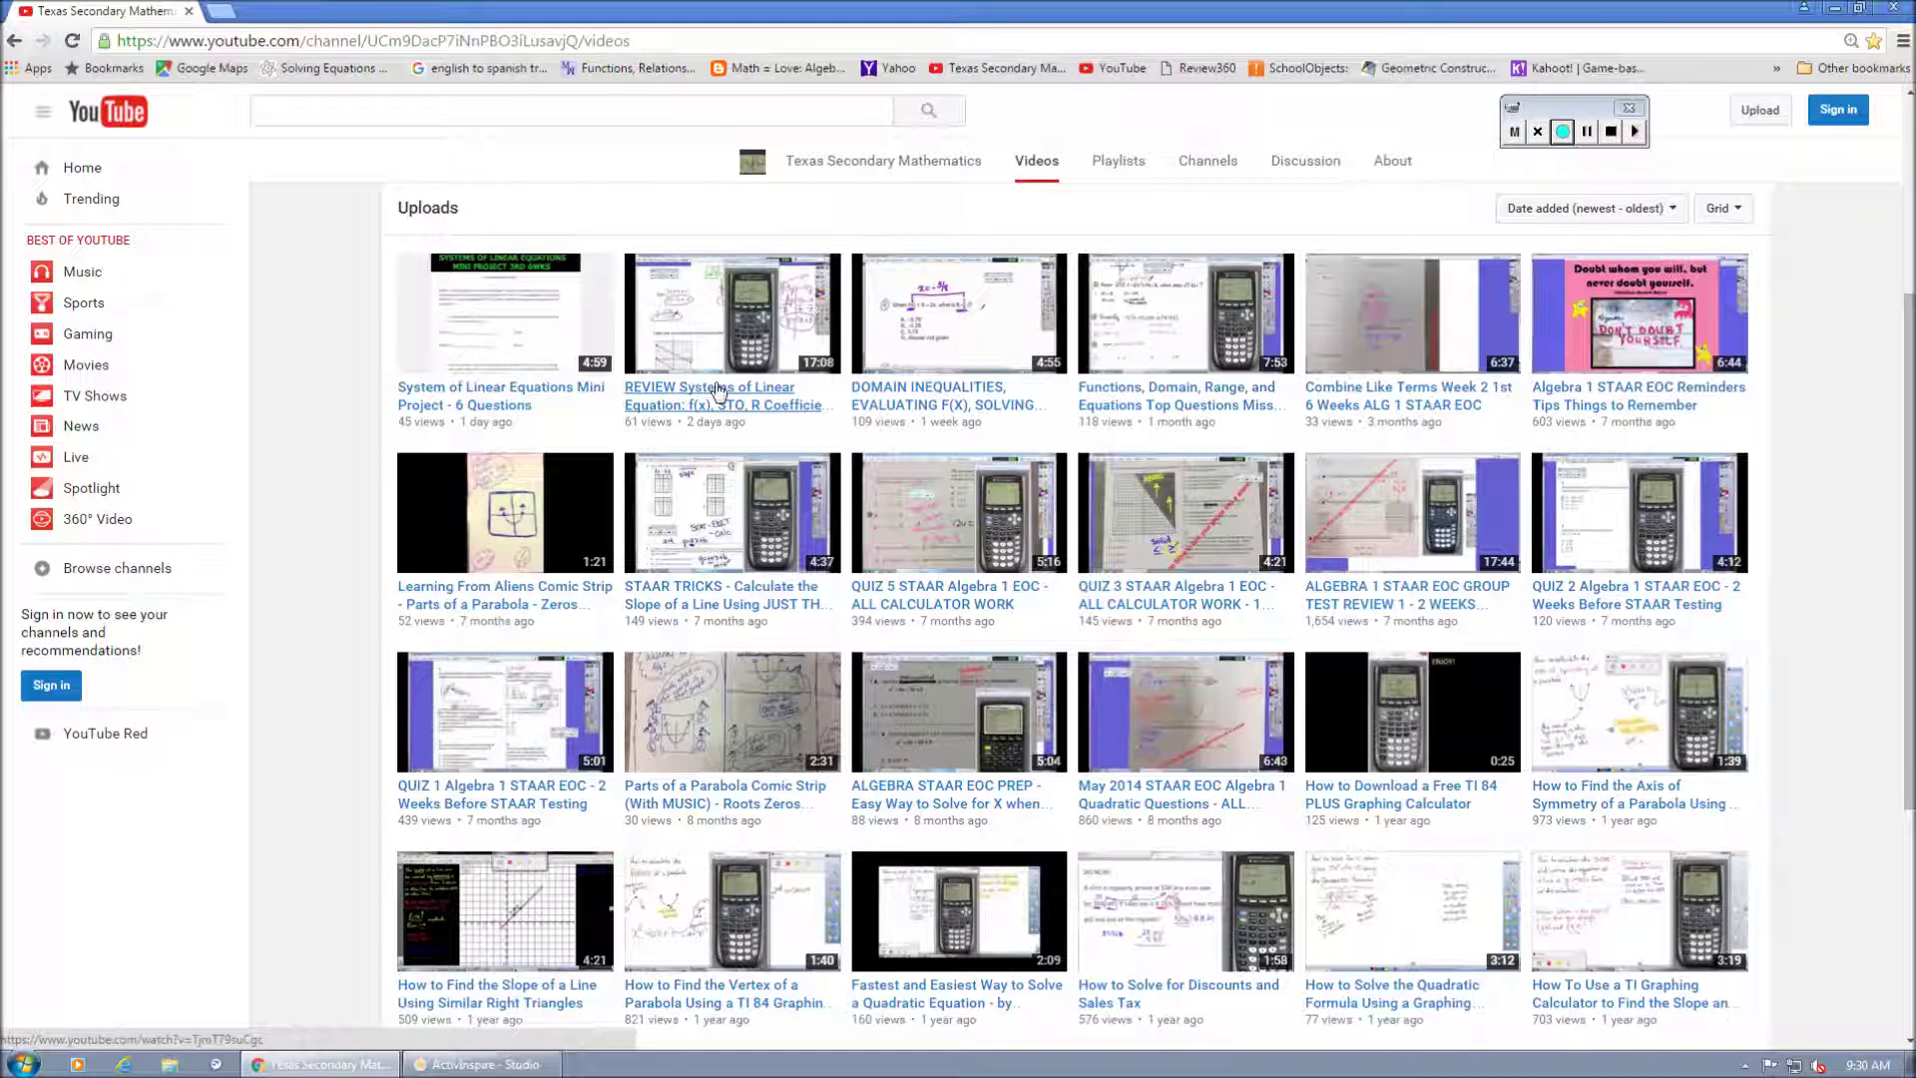
From Google Drive, create a new blank Google Form via New > More > Google Forms.
left_click(40, 72)
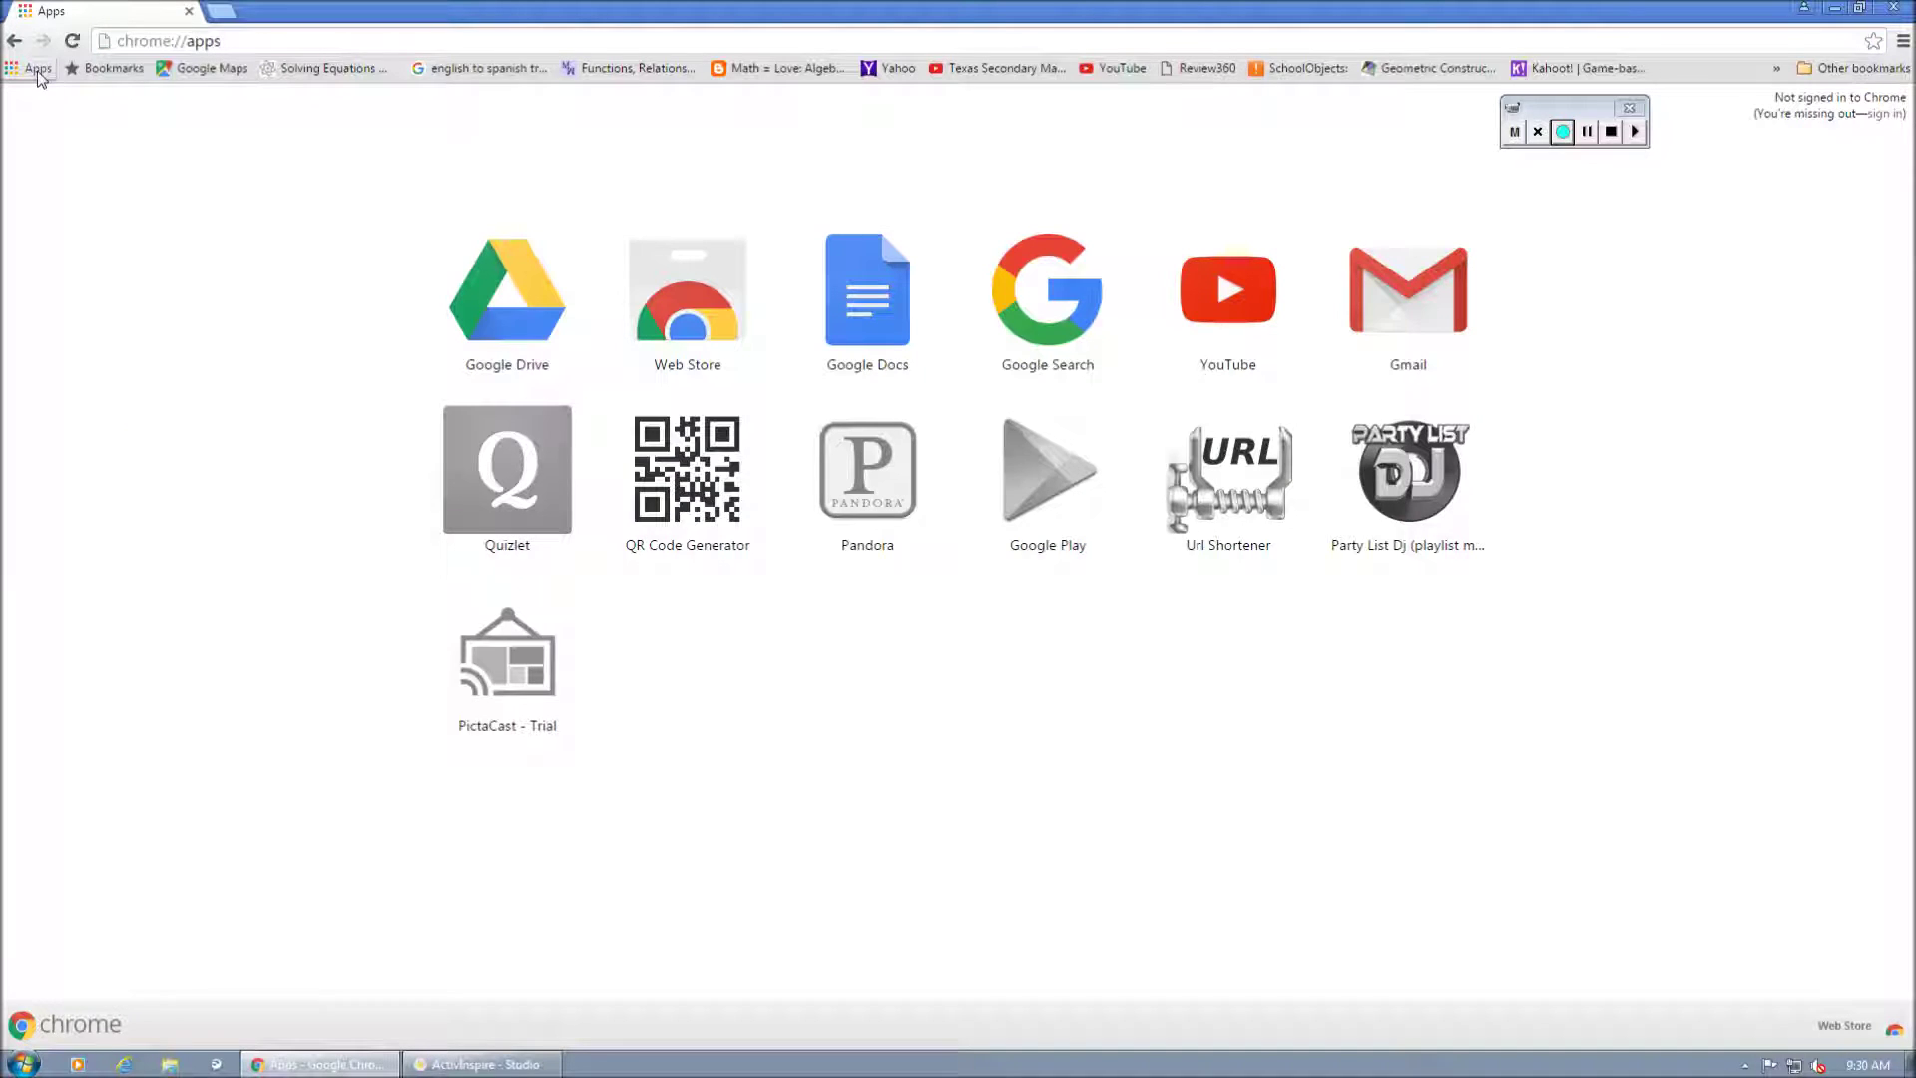
left_click(505, 282)
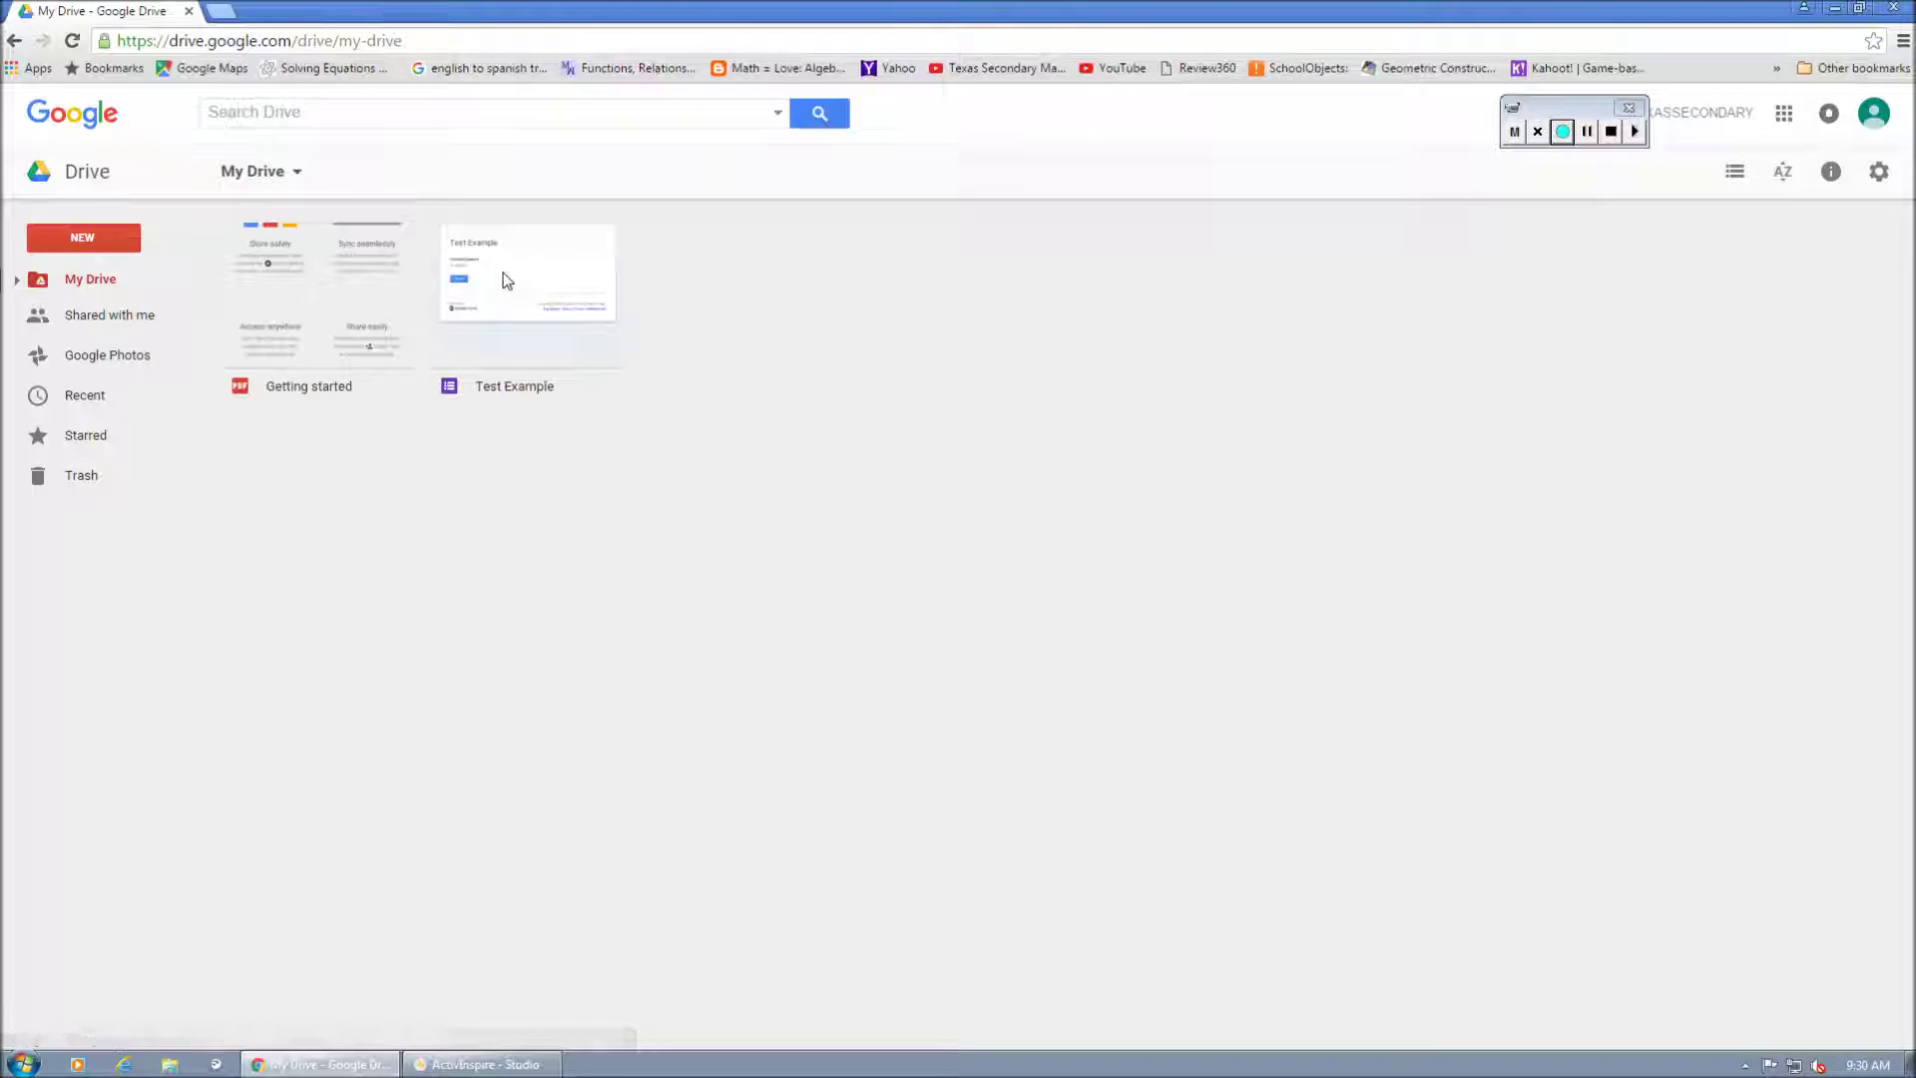
left_click(120, 243)
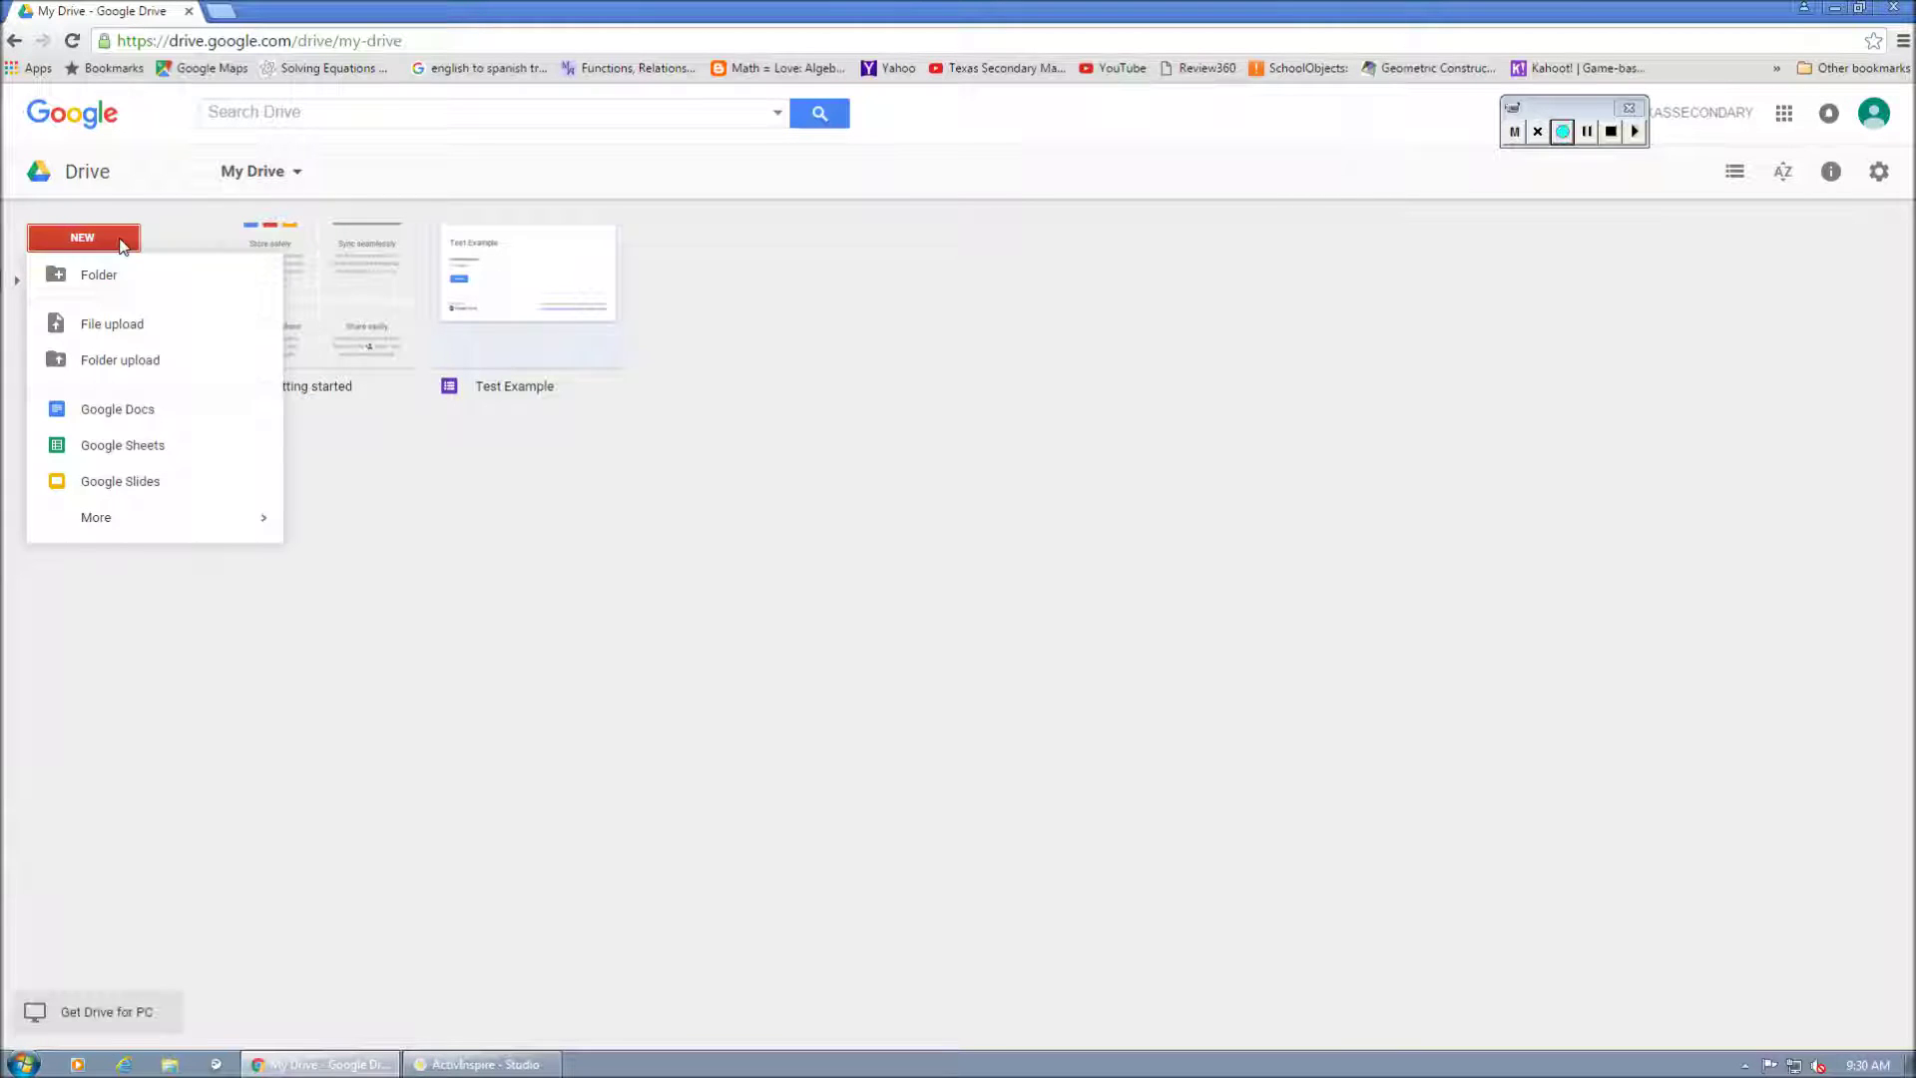
mouse_move(160, 523)
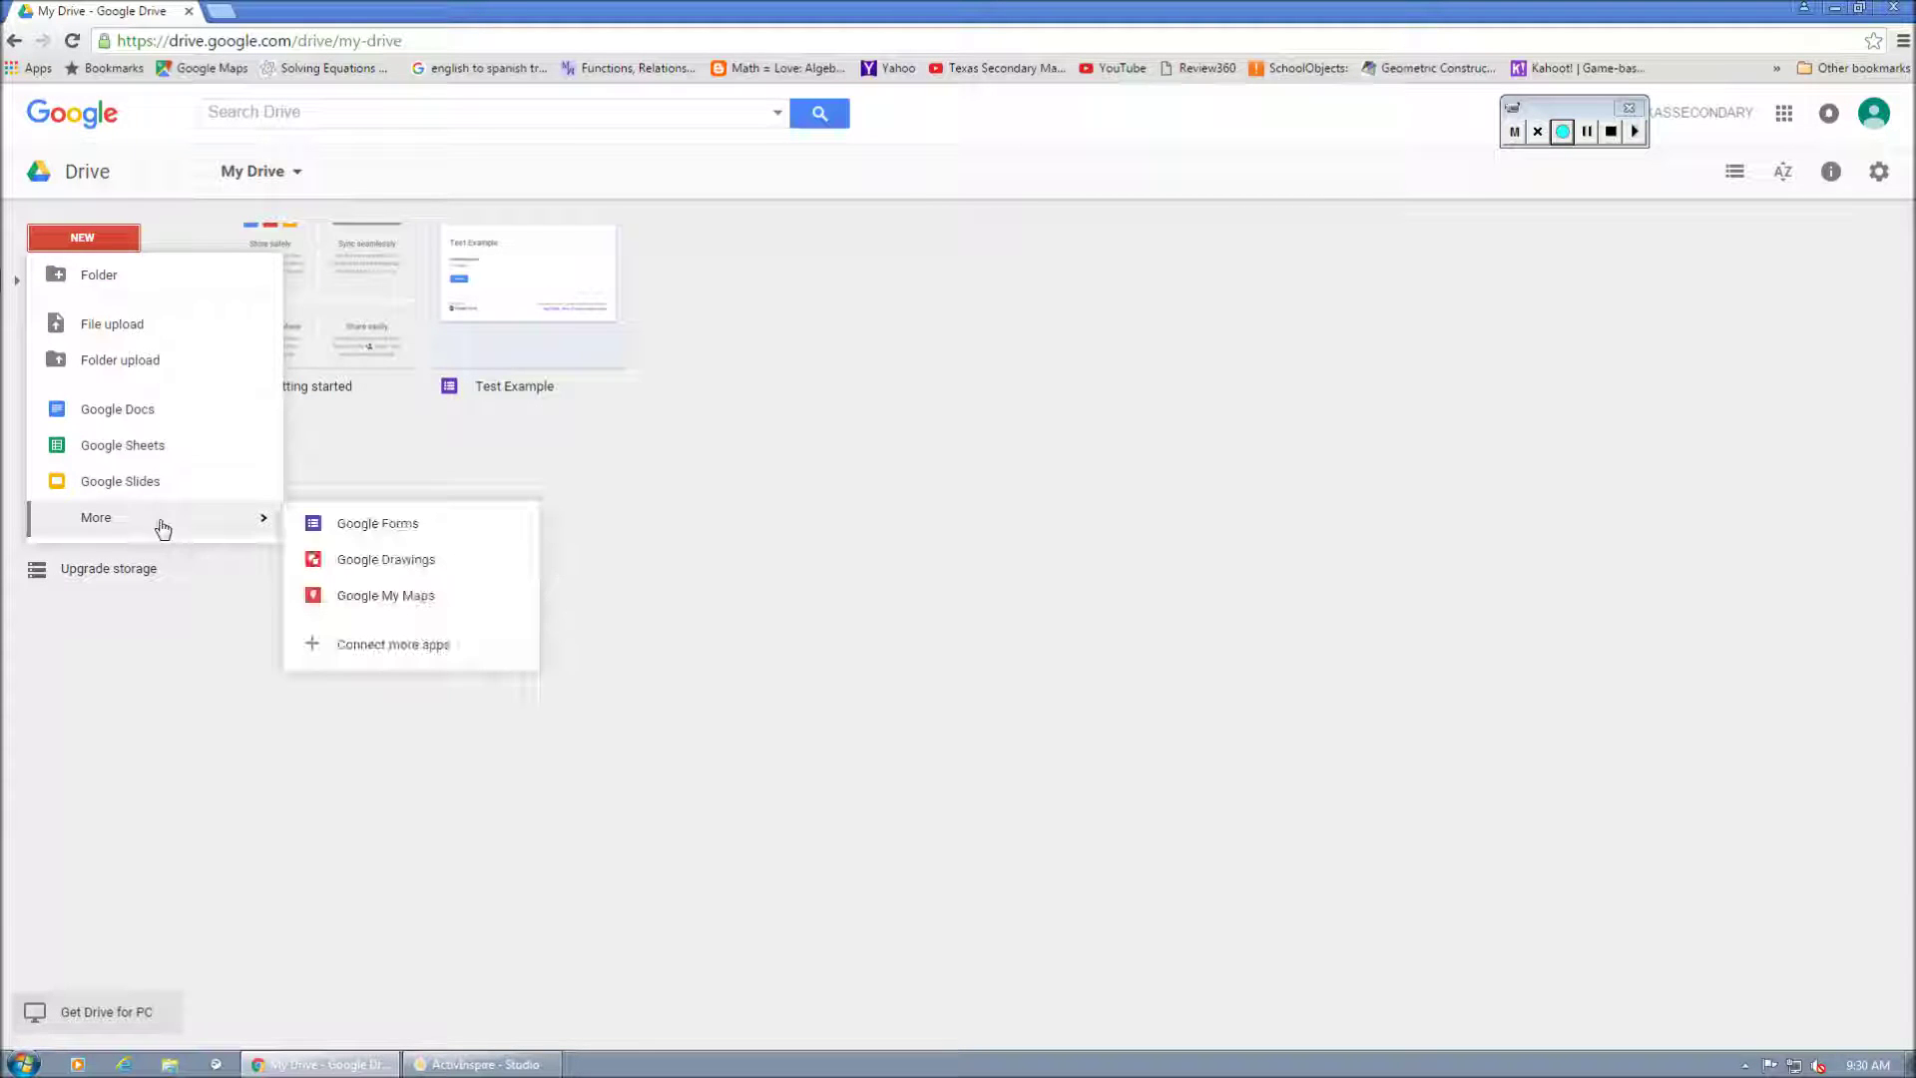
left_click(317, 525)
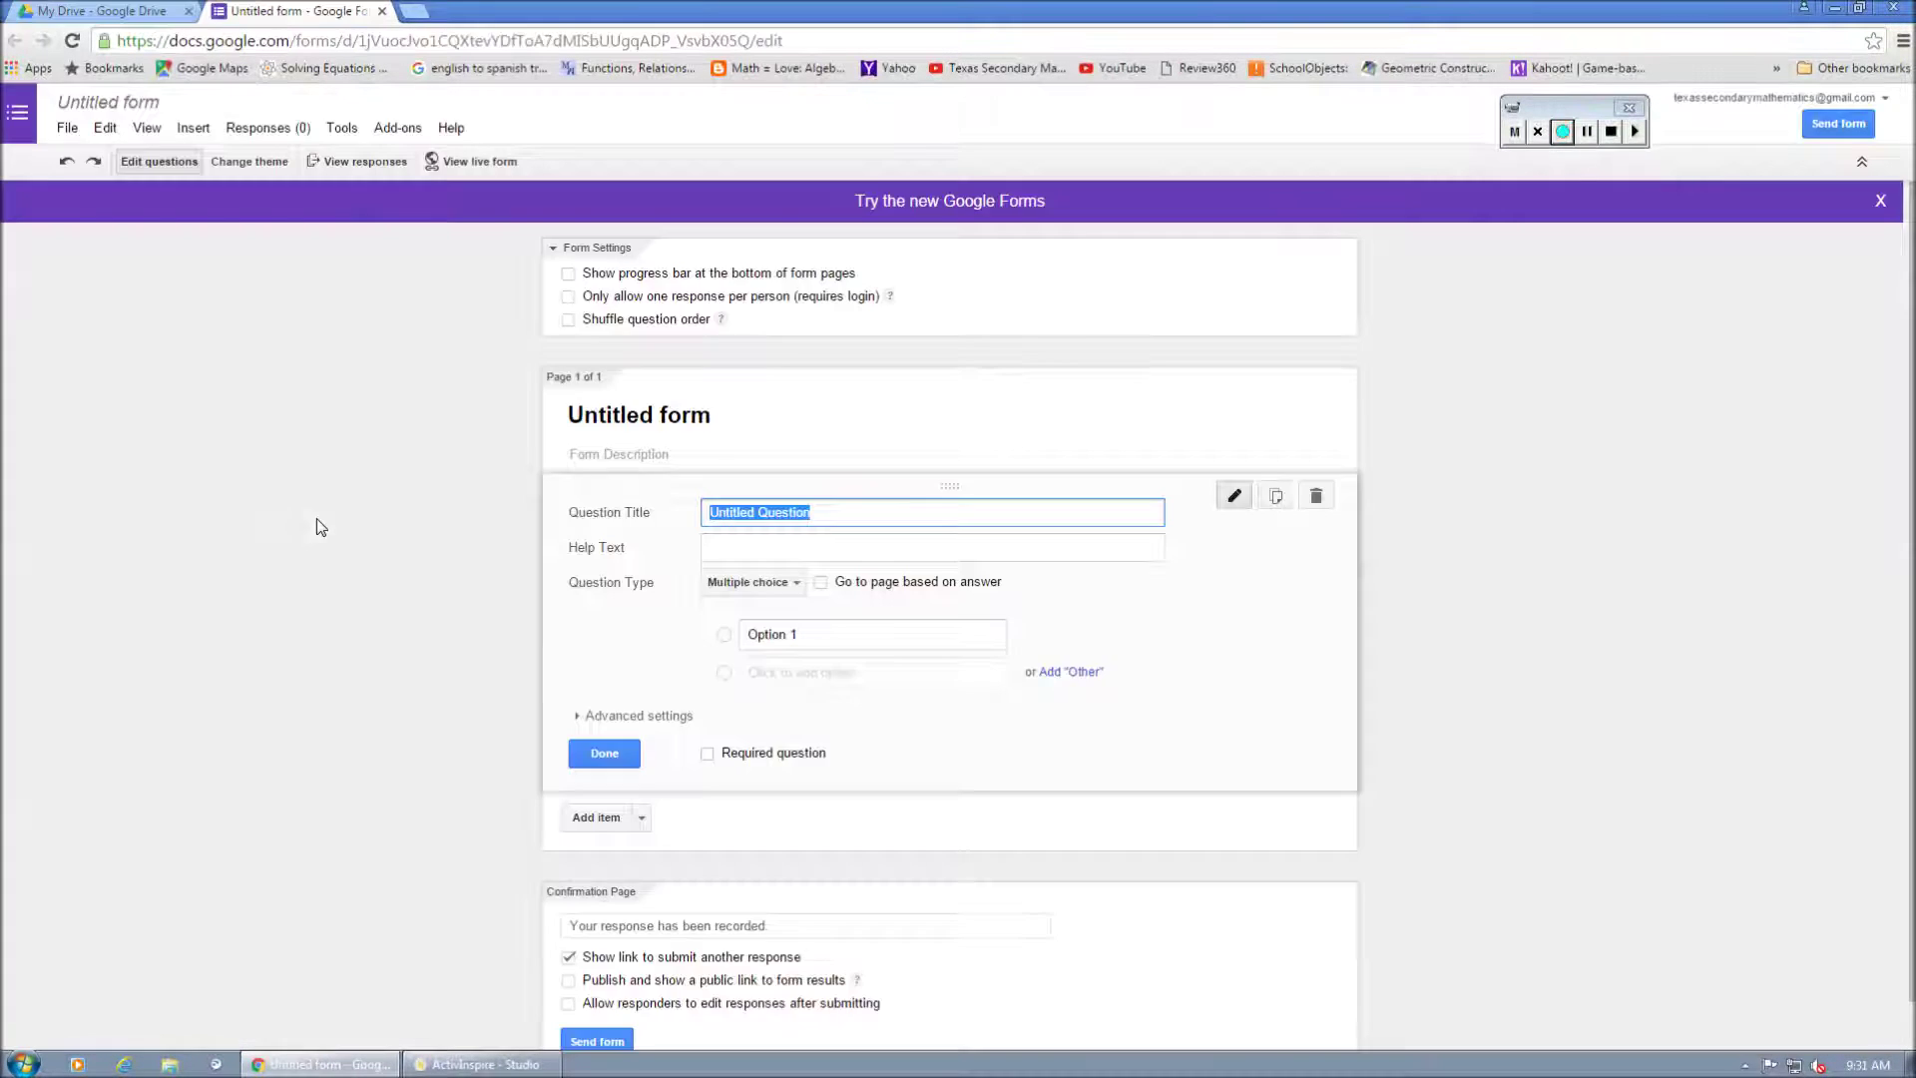
Title the form 'Flubaroo Test'.
left_click(493, 1064)
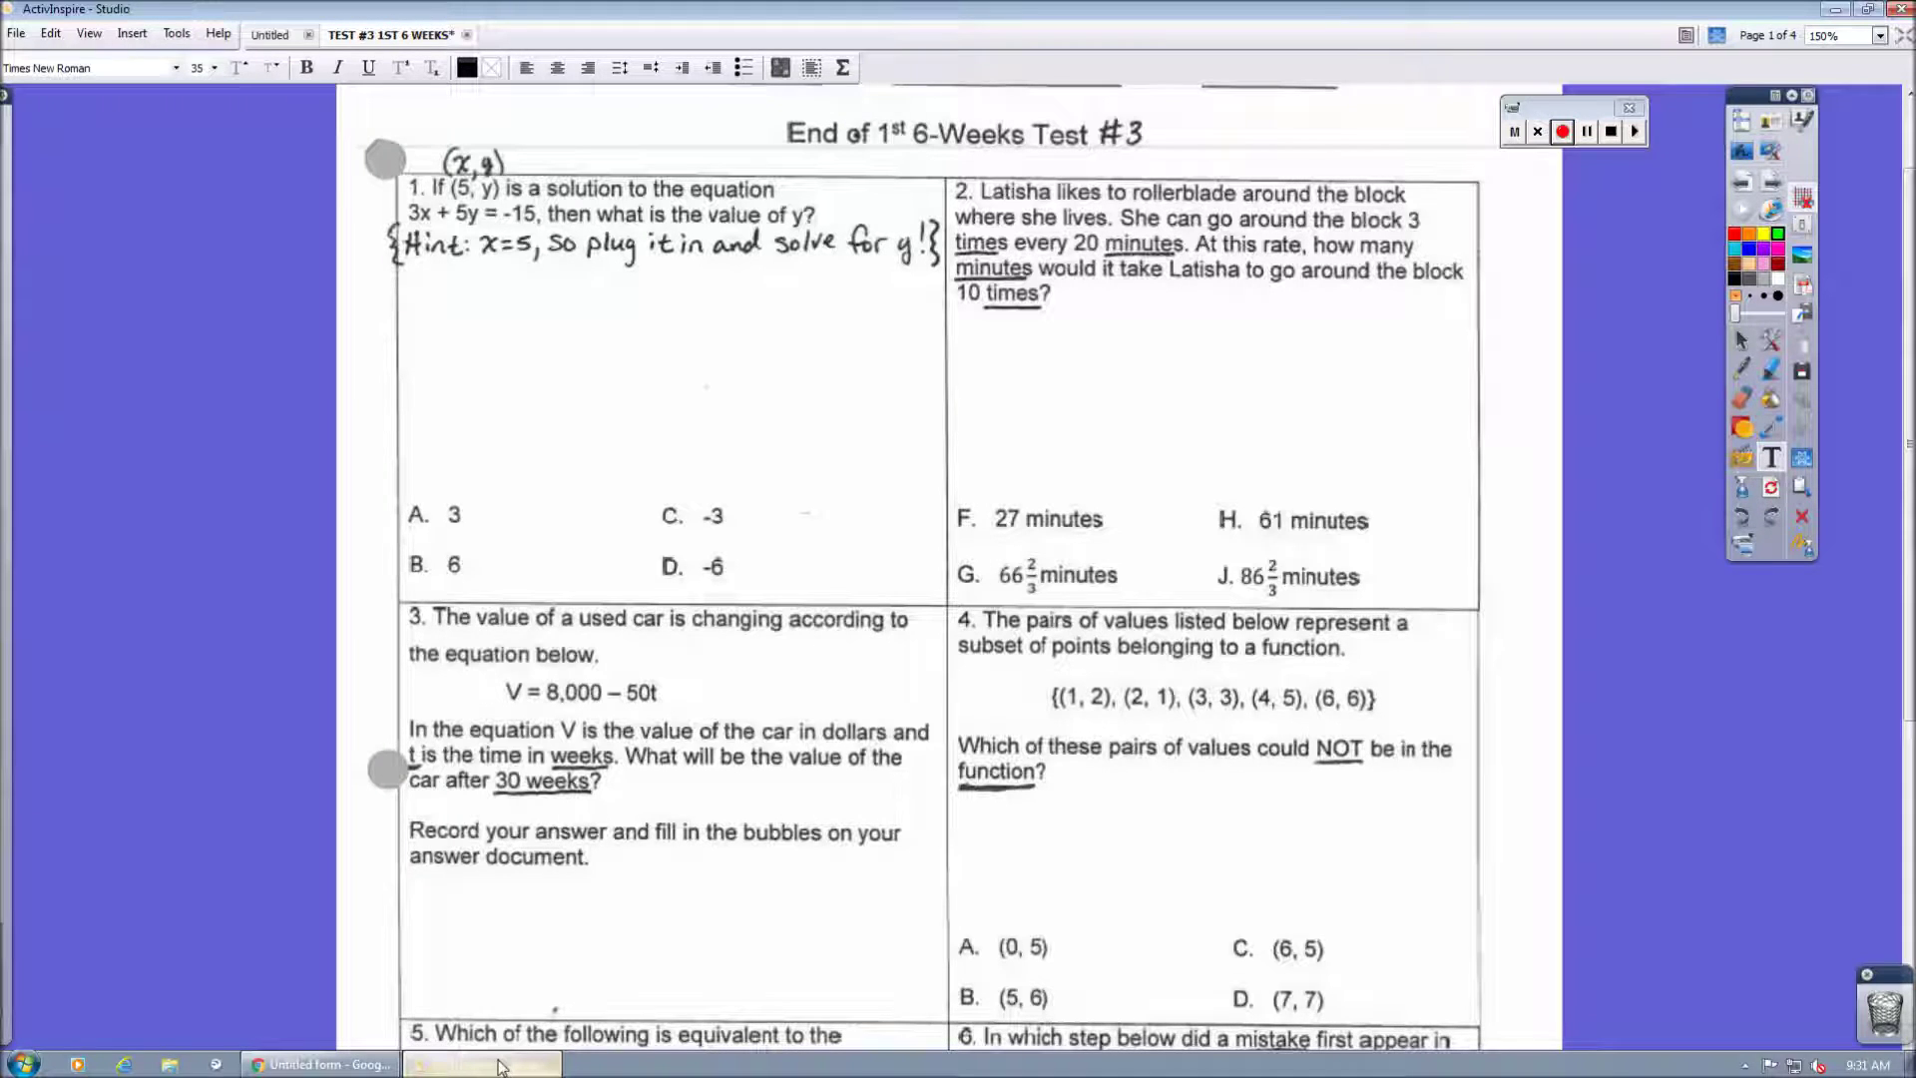
left_click(378, 1066)
left_click(612, 418)
triple_click(611, 418)
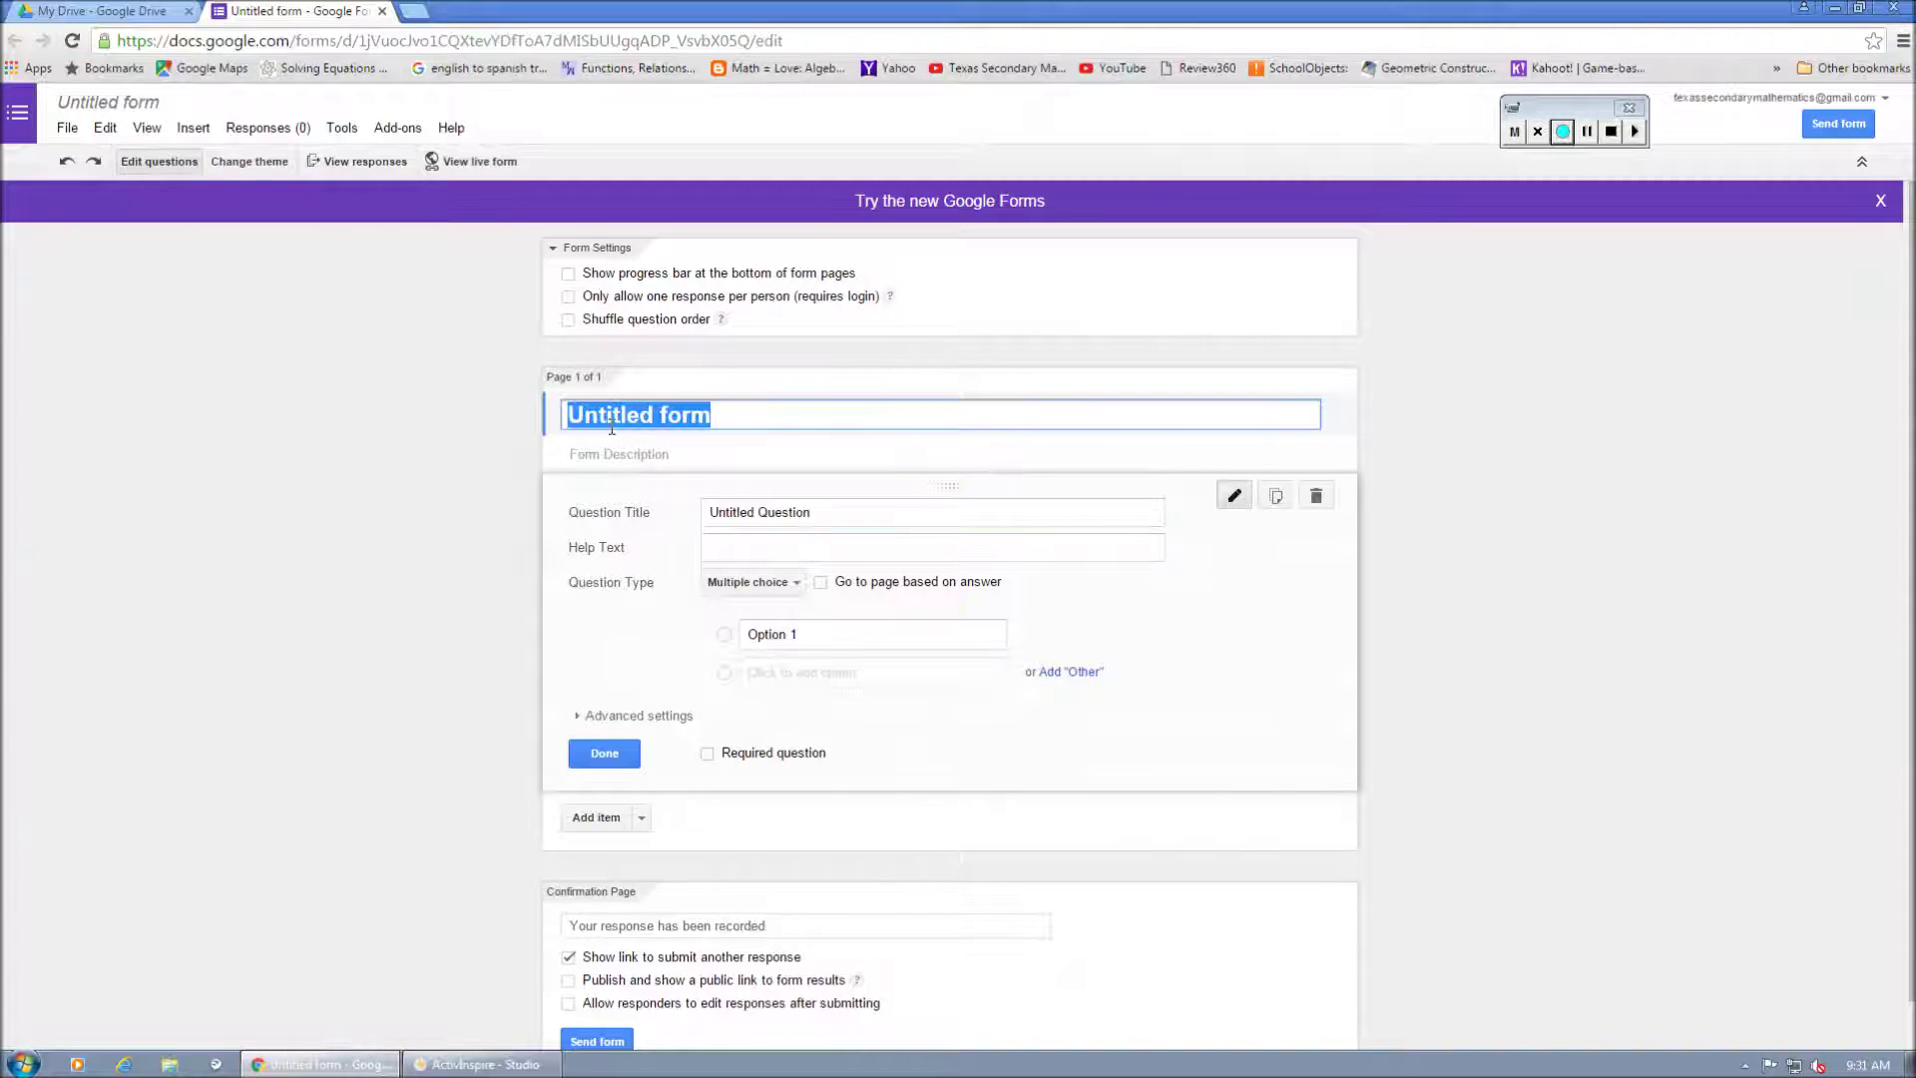
type("Flubaroo ")
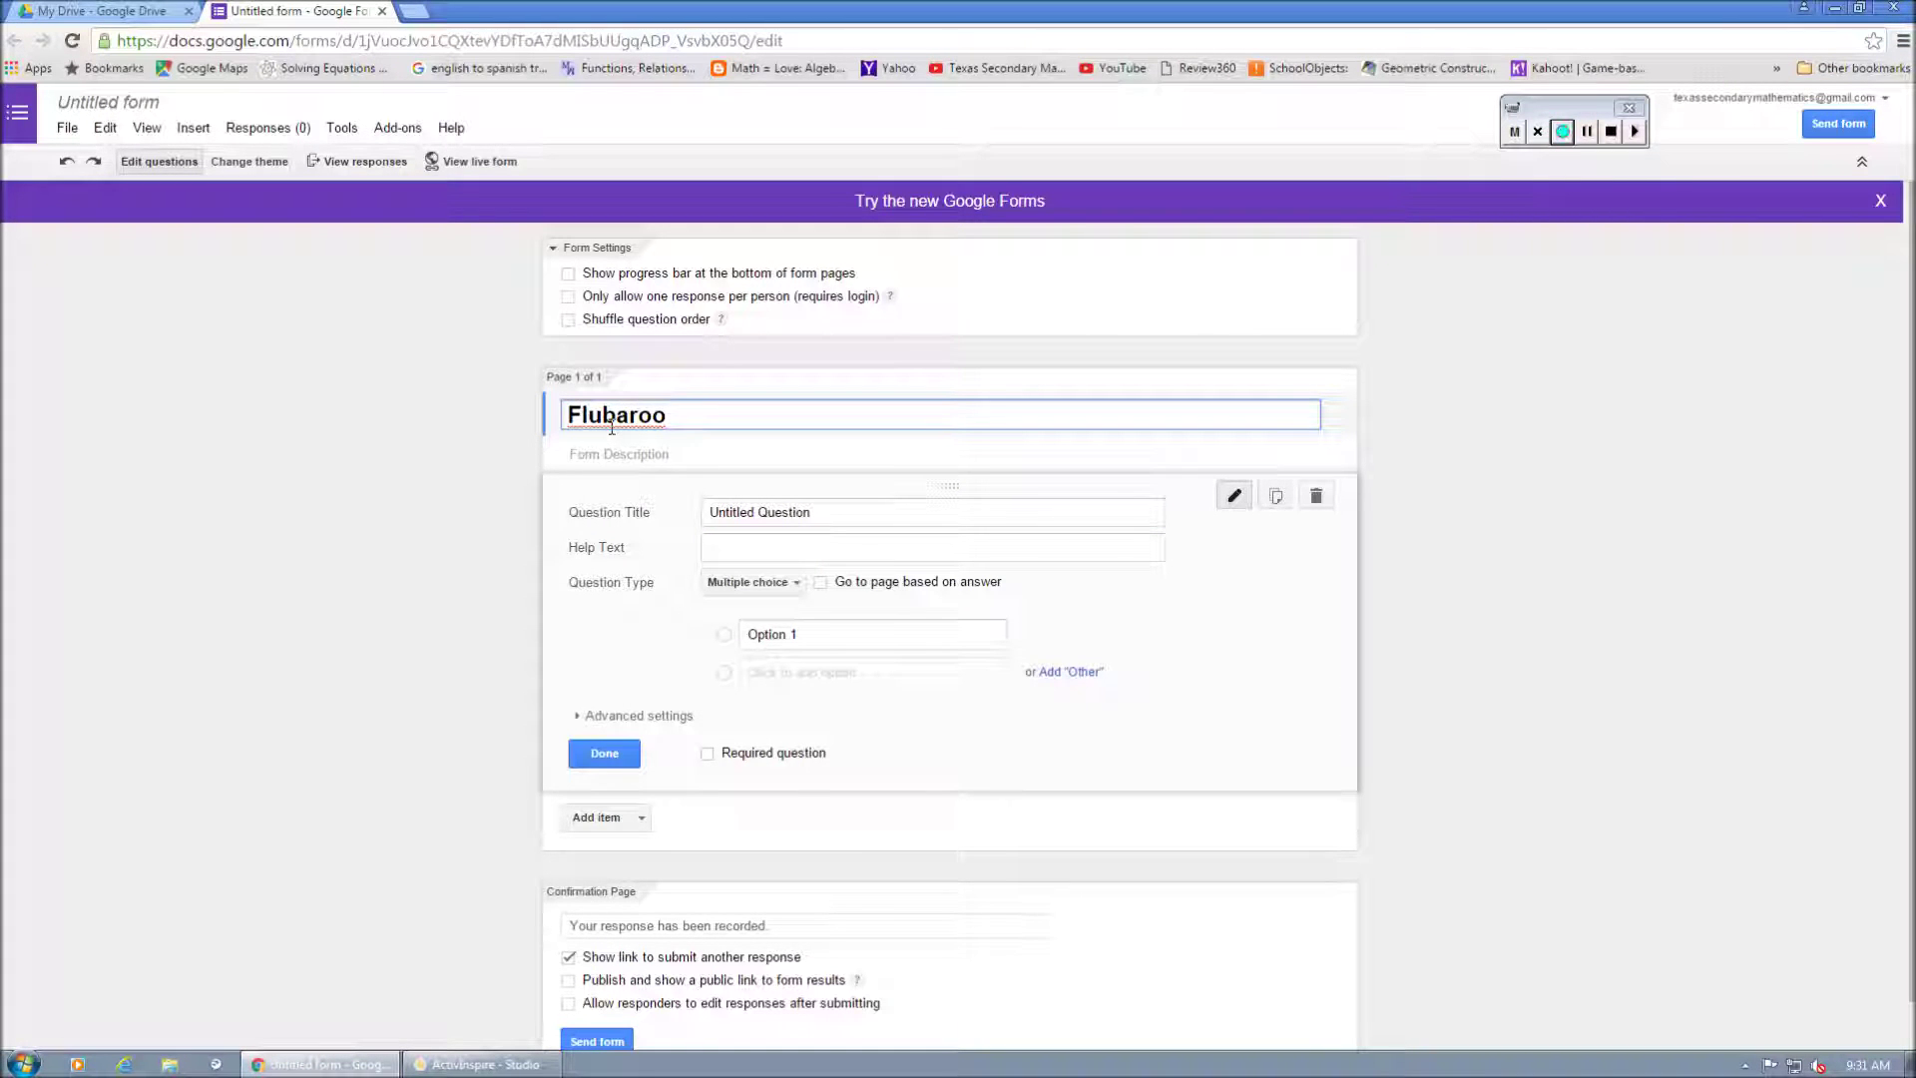
type("Test")
Make the first question a required short-text 'LAST NAME, FIRST NAME' field and add another question.
left_click(738, 515)
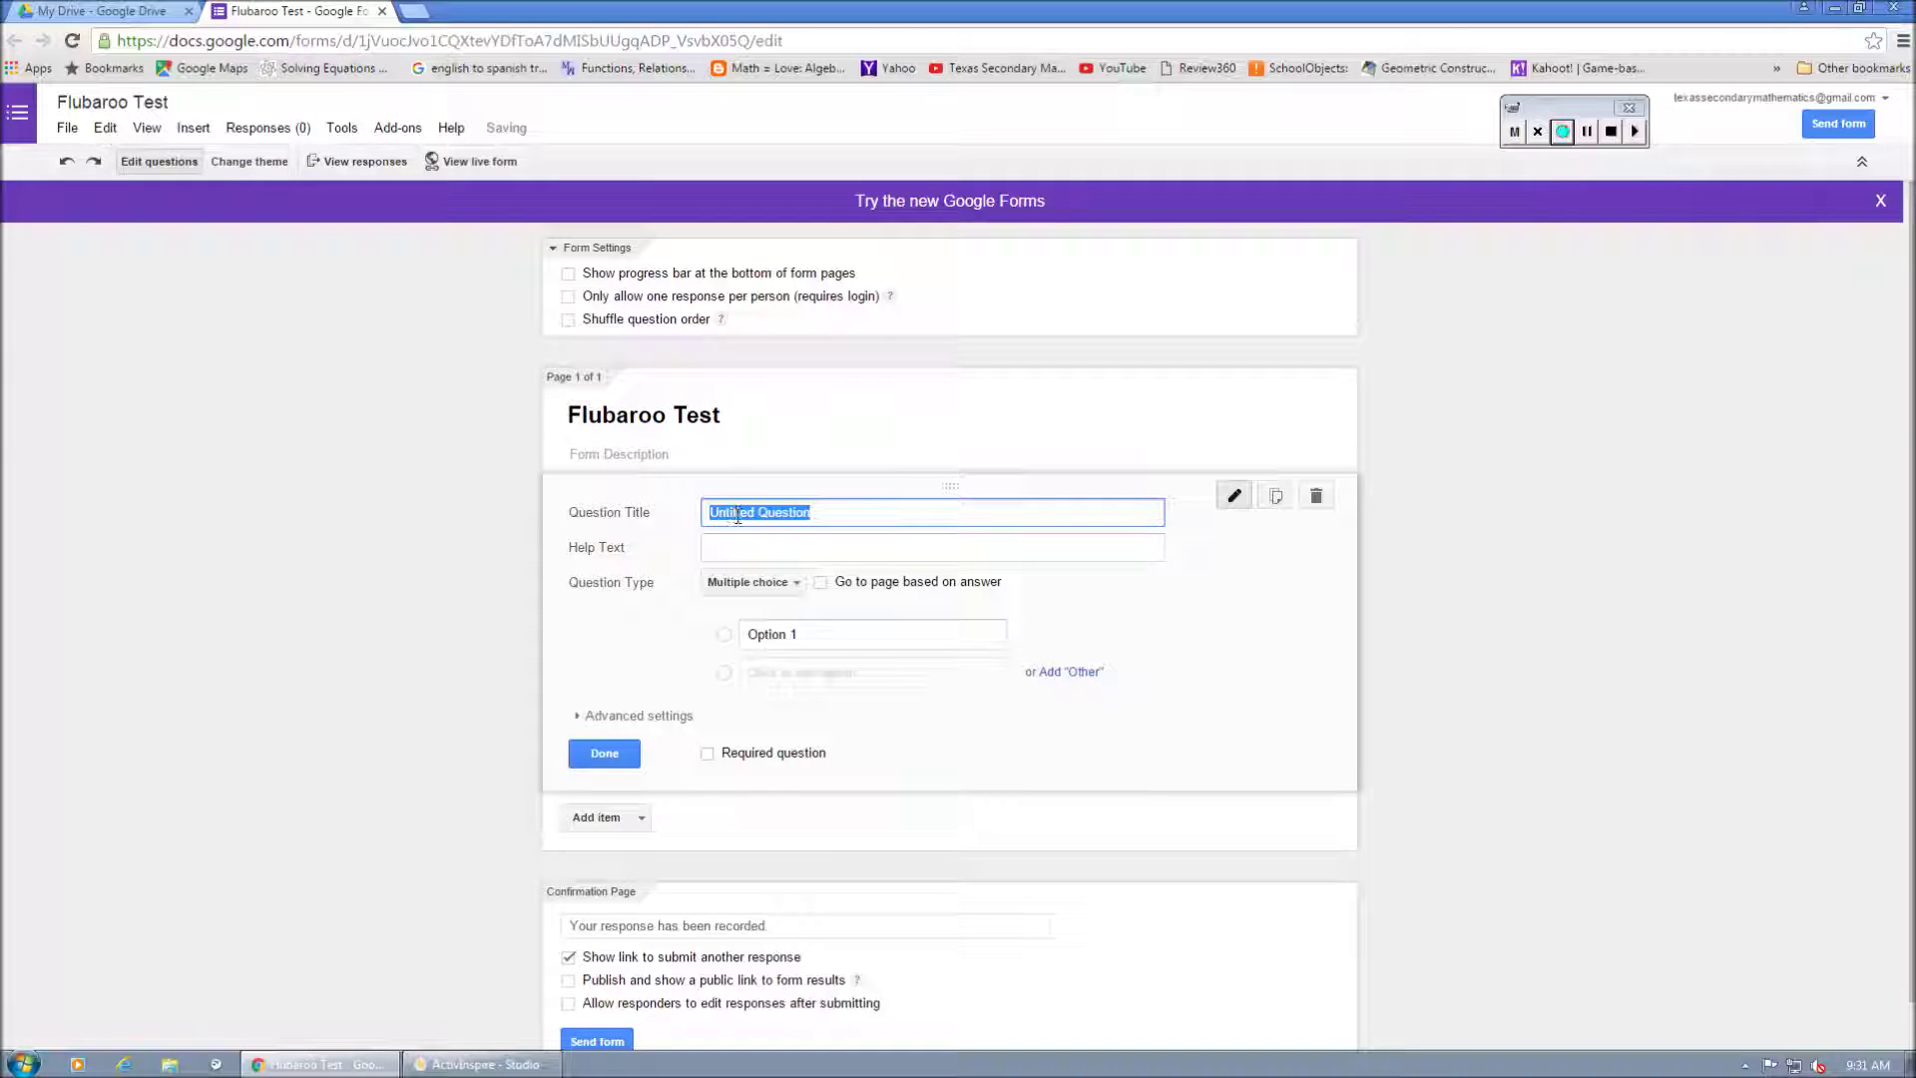
type("LAST NAME, FIRST NAME")
key("Tab")
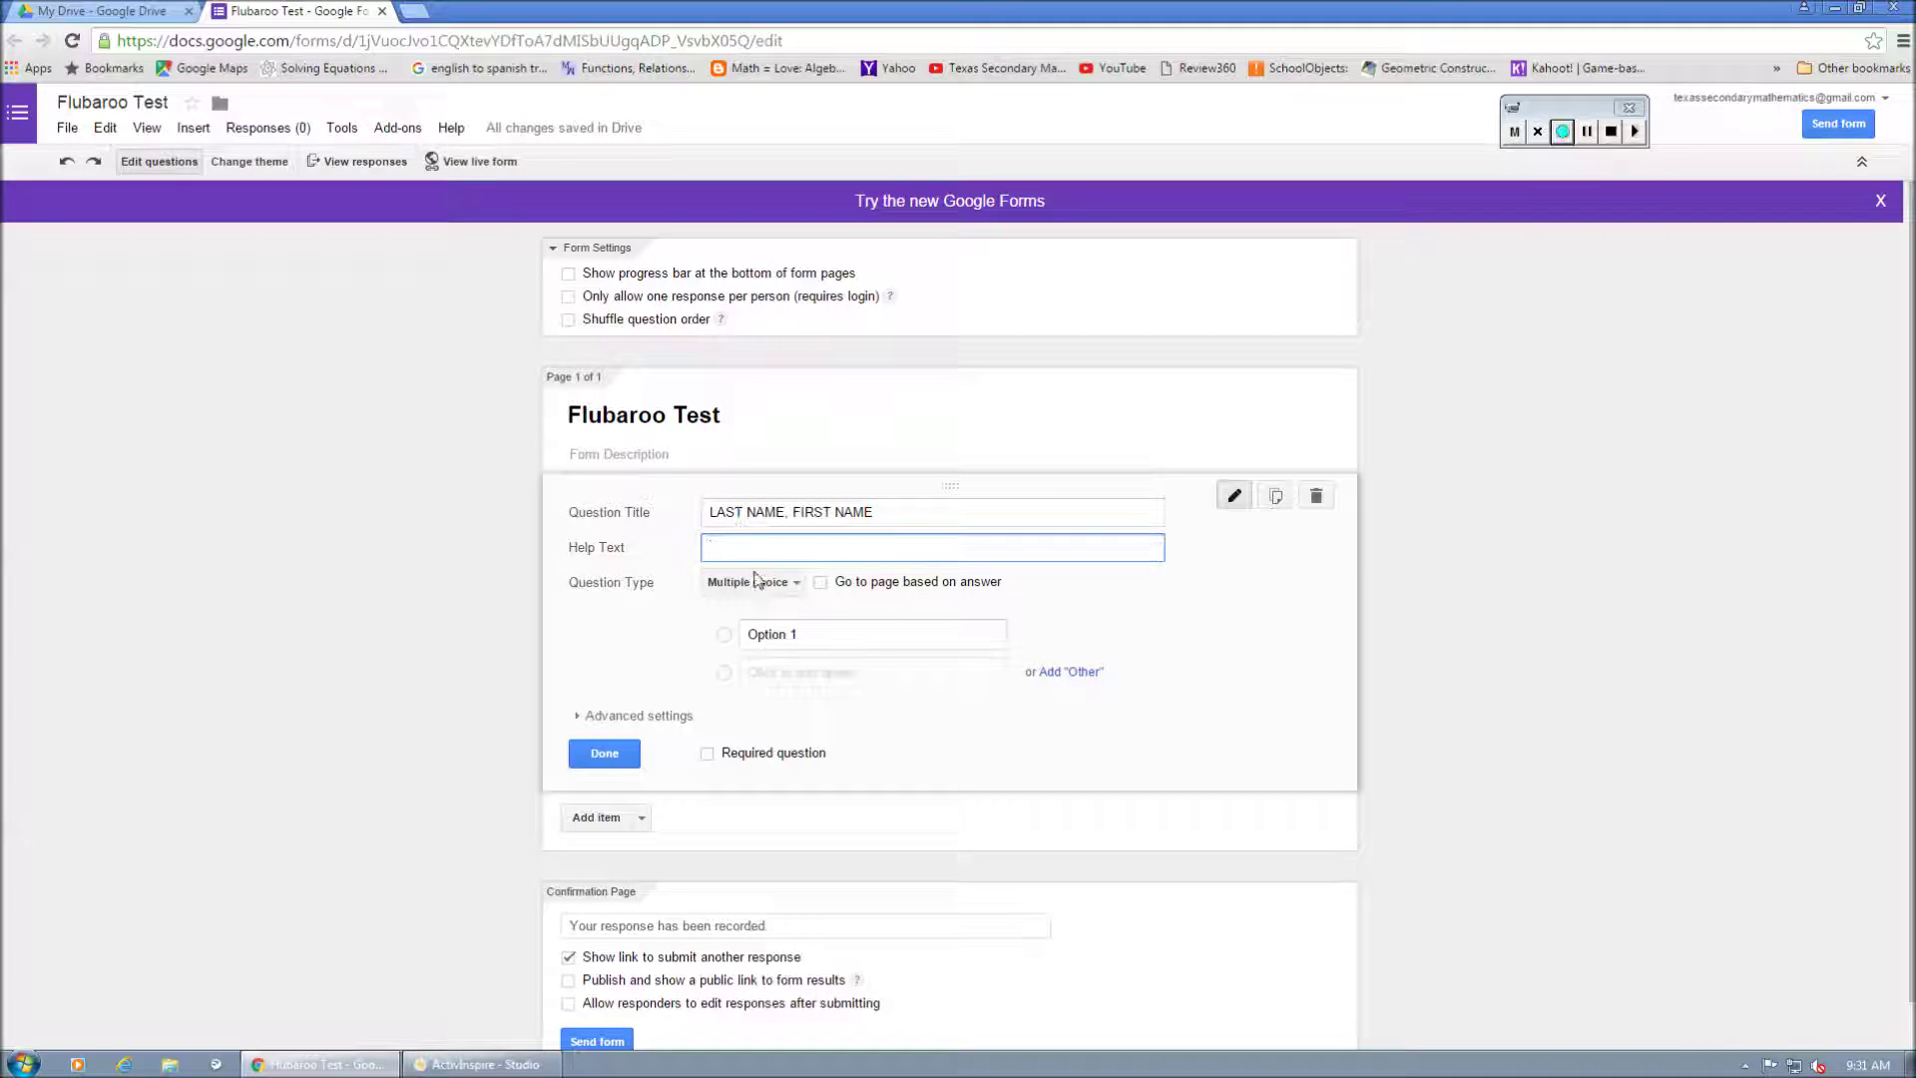
left_click(756, 583)
left_click(744, 528)
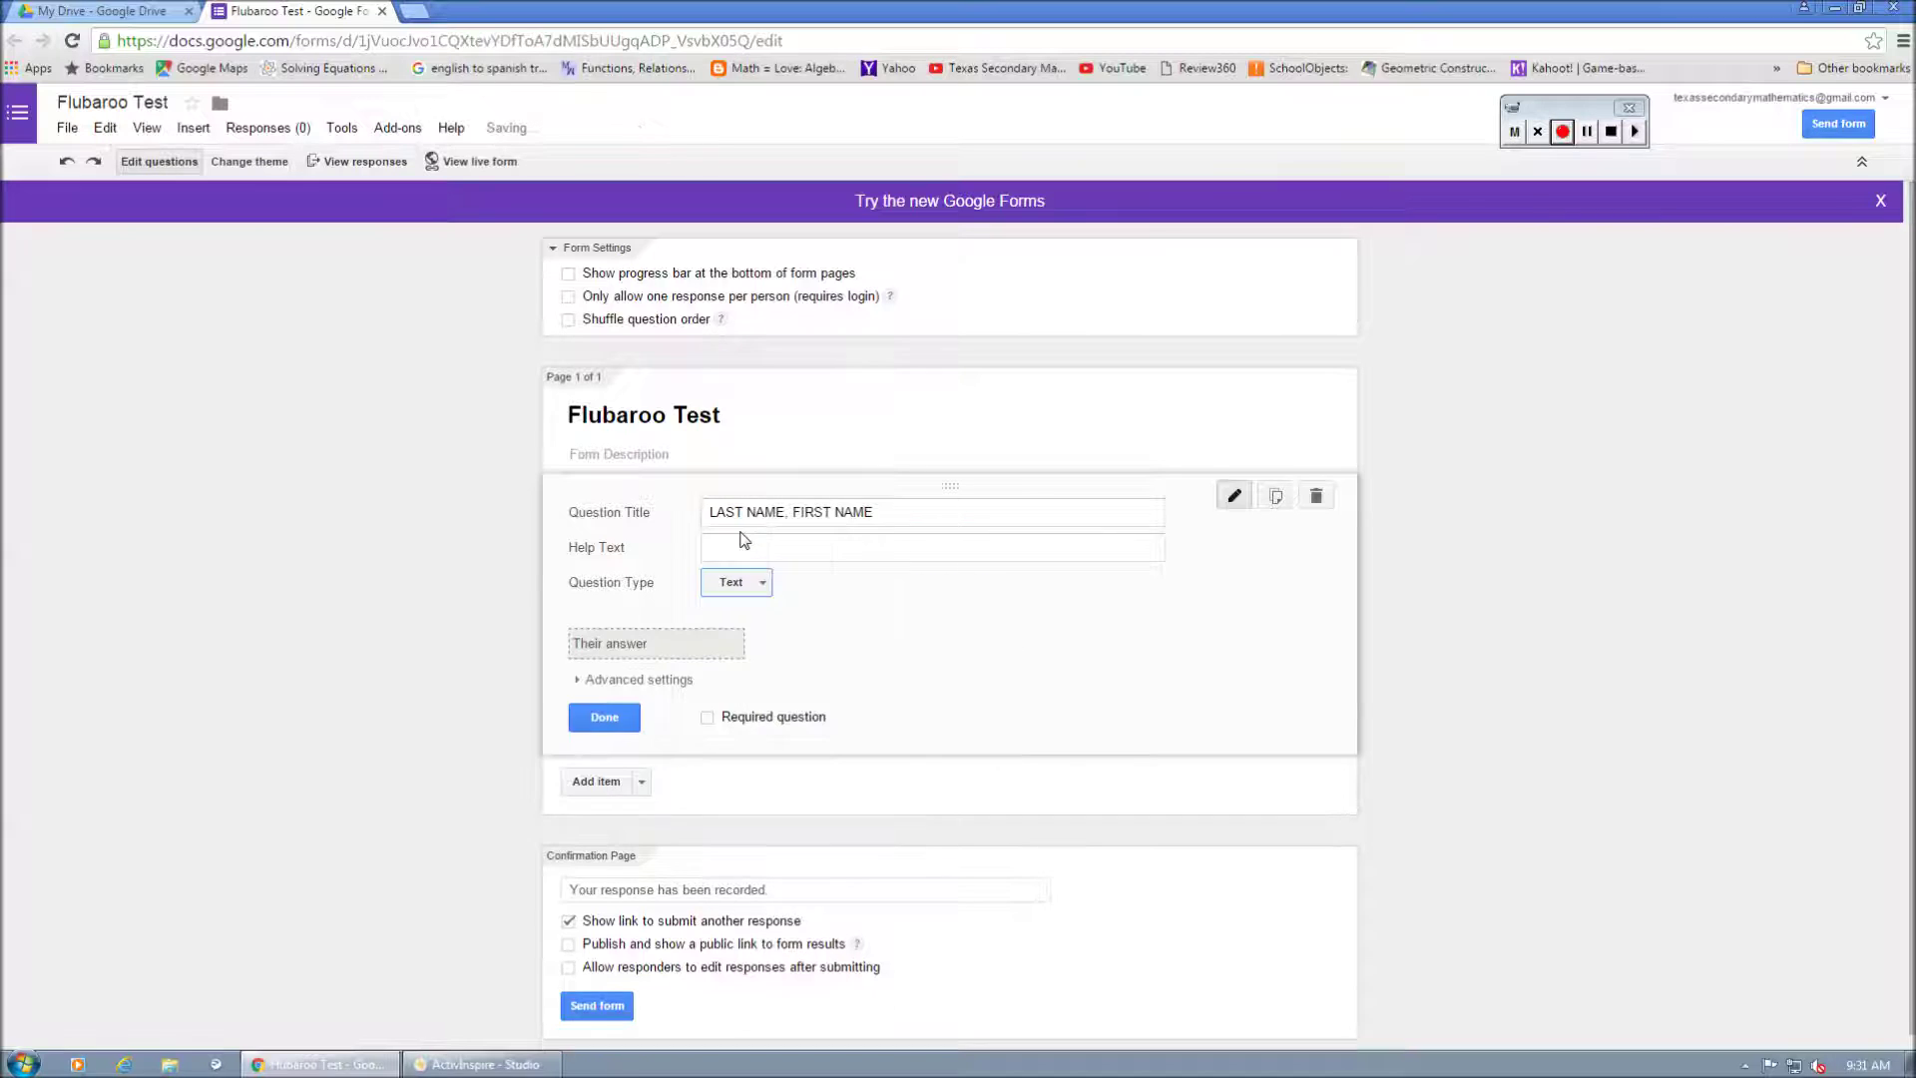
left_click(710, 718)
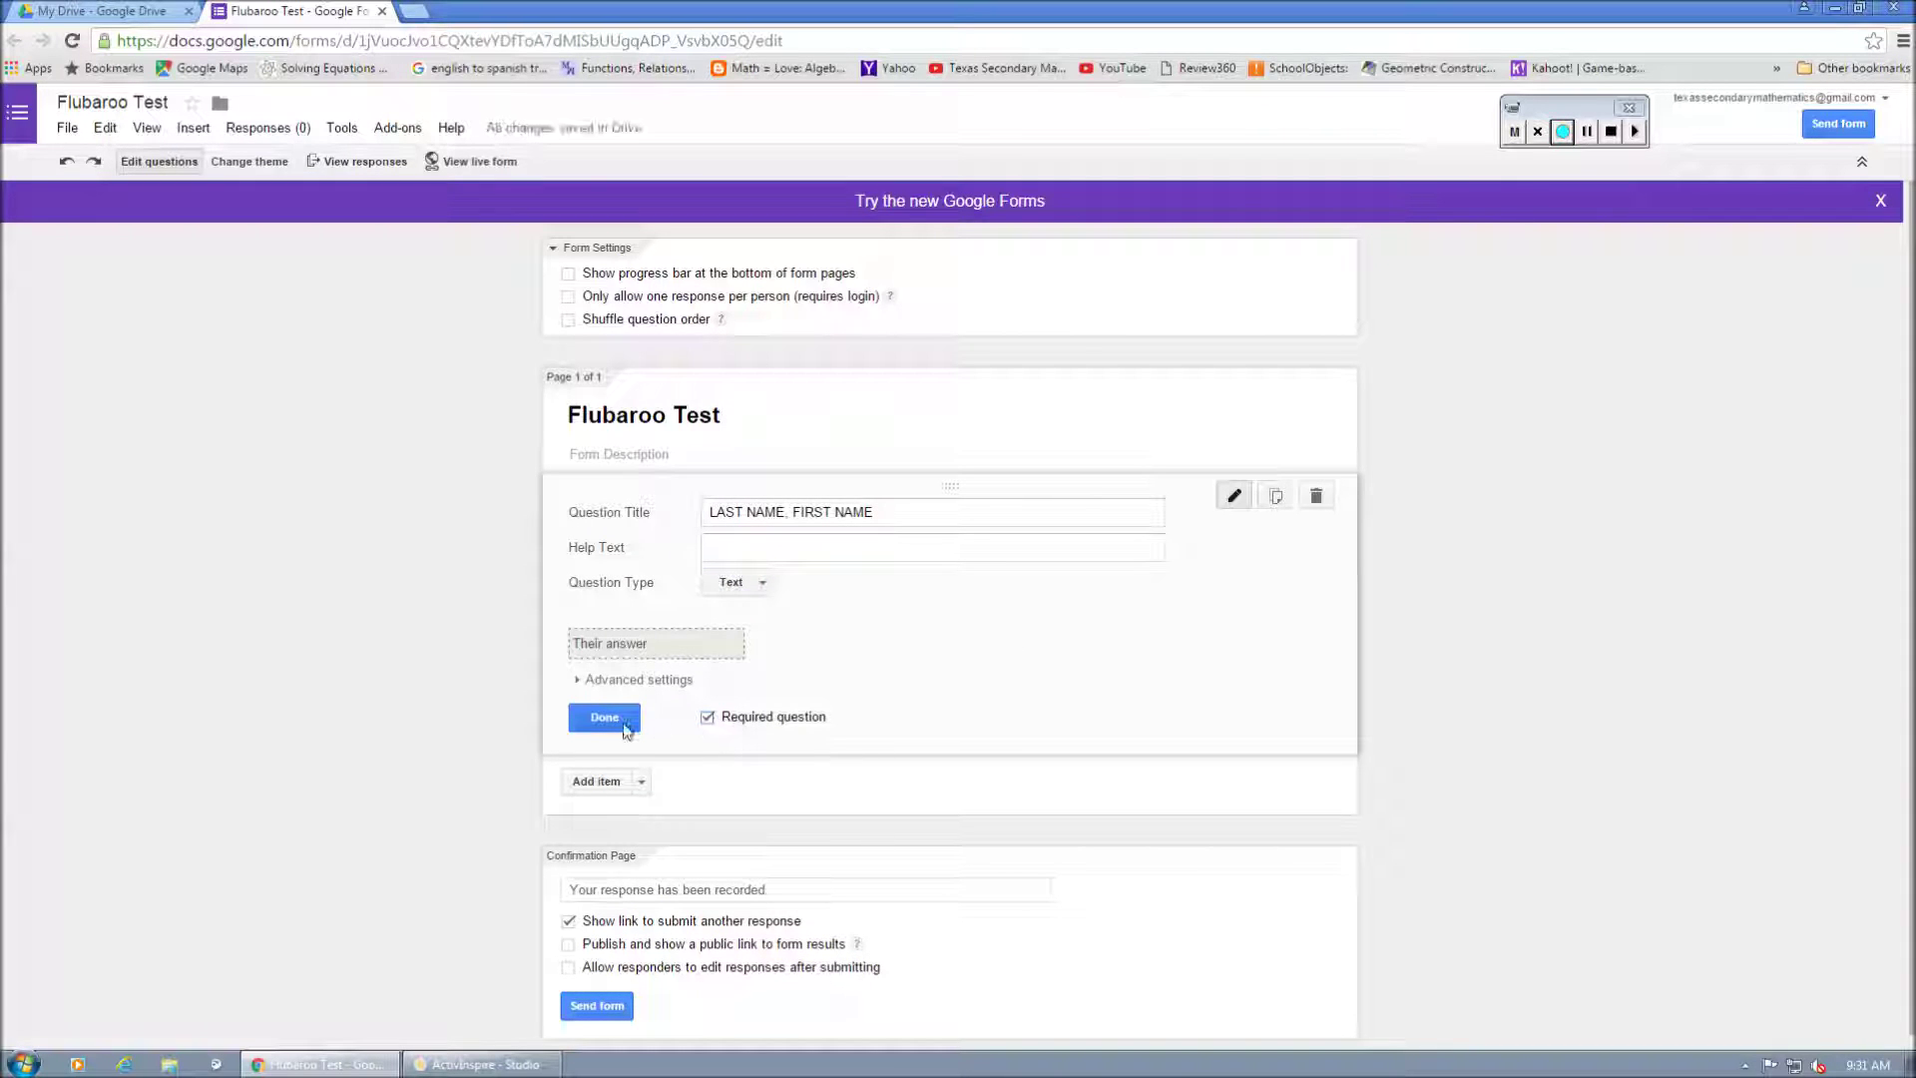
left_click(598, 781)
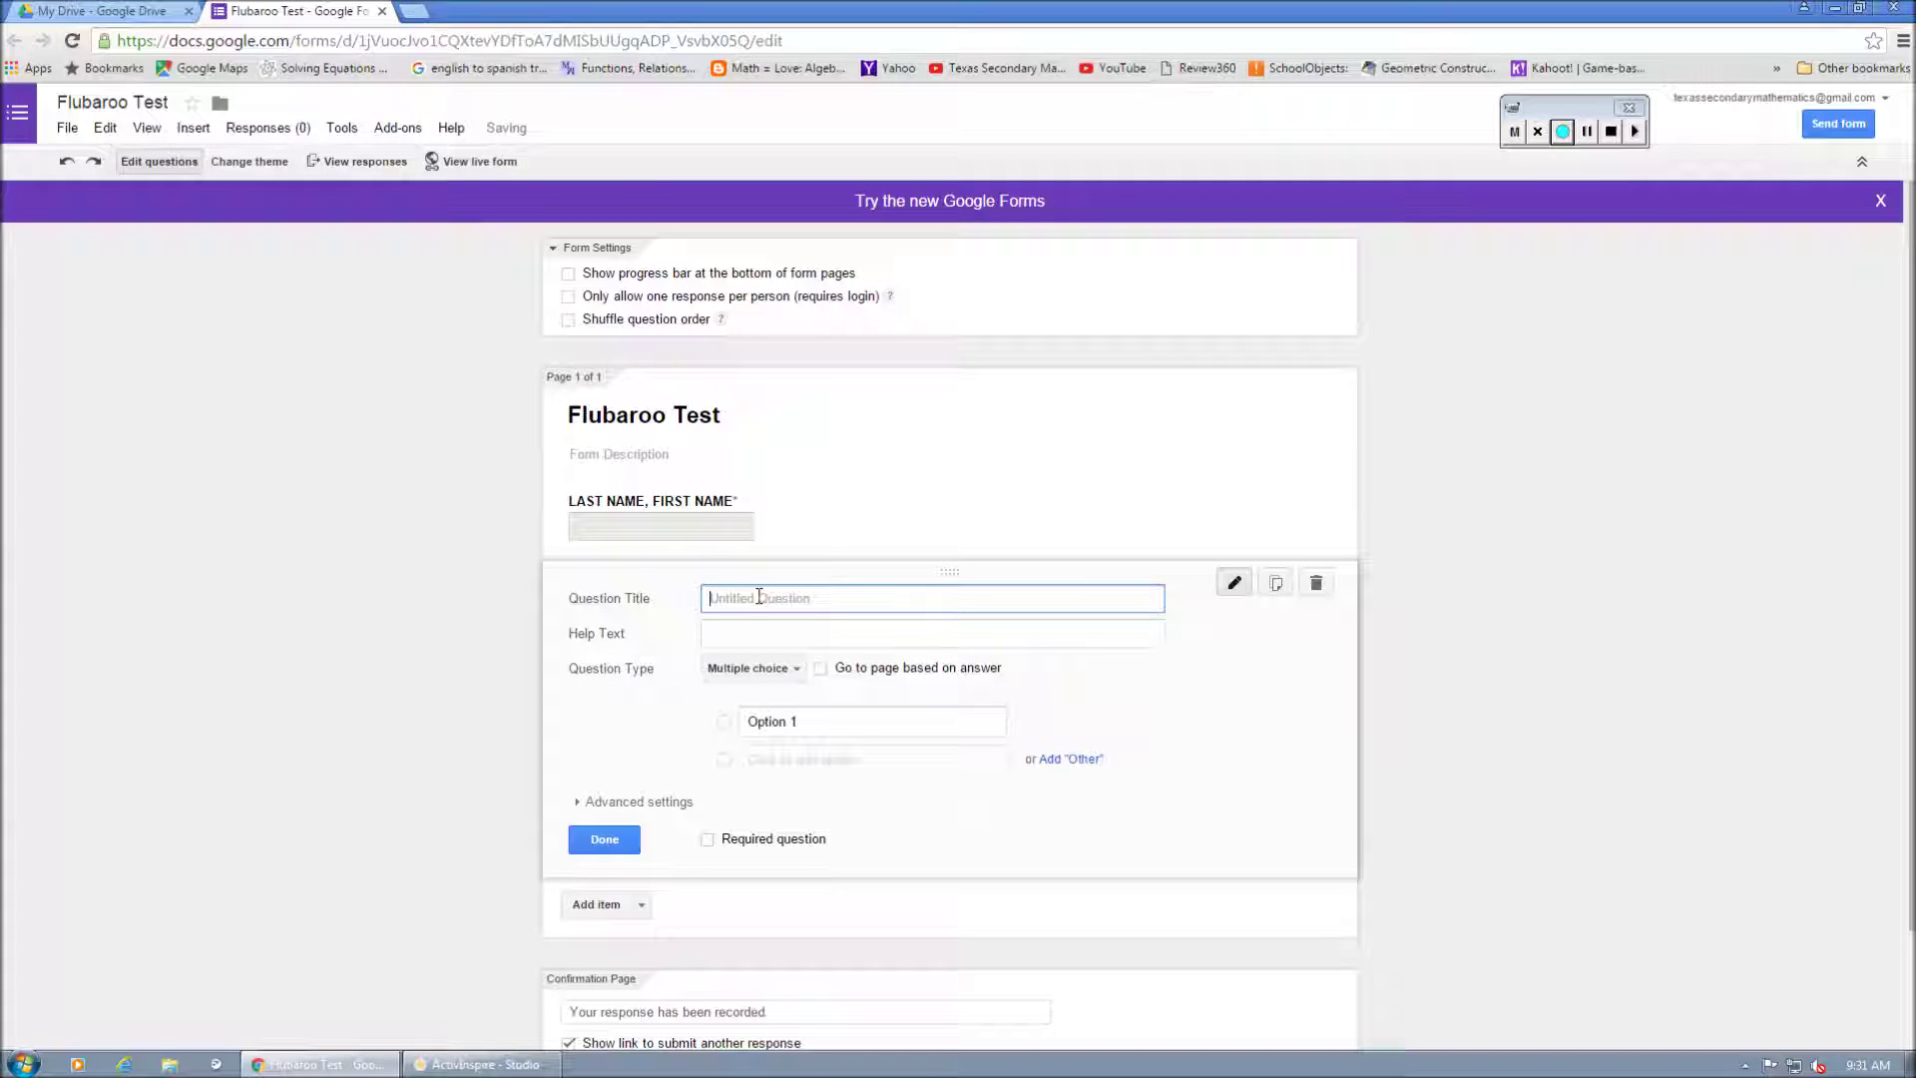
Add a required short-text CLASS PERIOD question with help text 'ONLY ENTER 1, 2, 3, 4, 5, 6'.
type("CLASS PERIOD")
key("Tab")
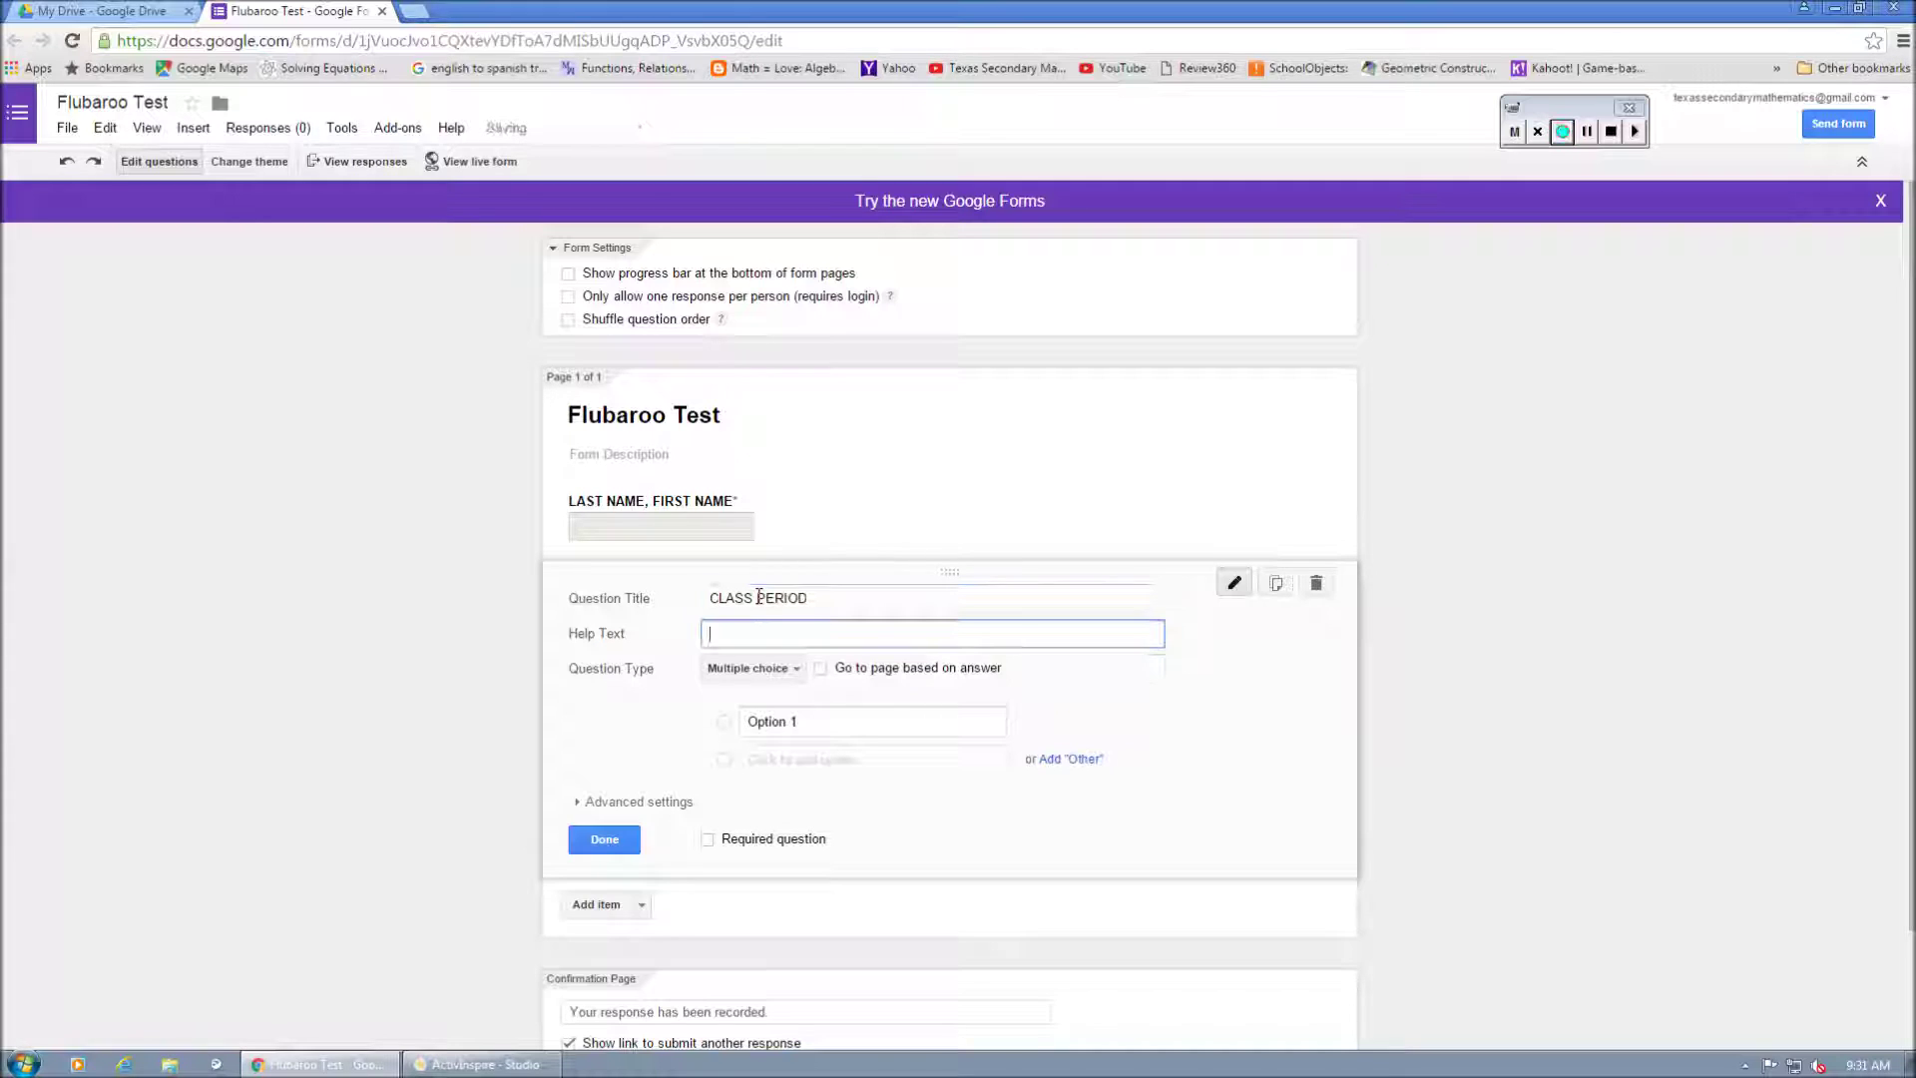
type("ONLY ENTER 1, 2")
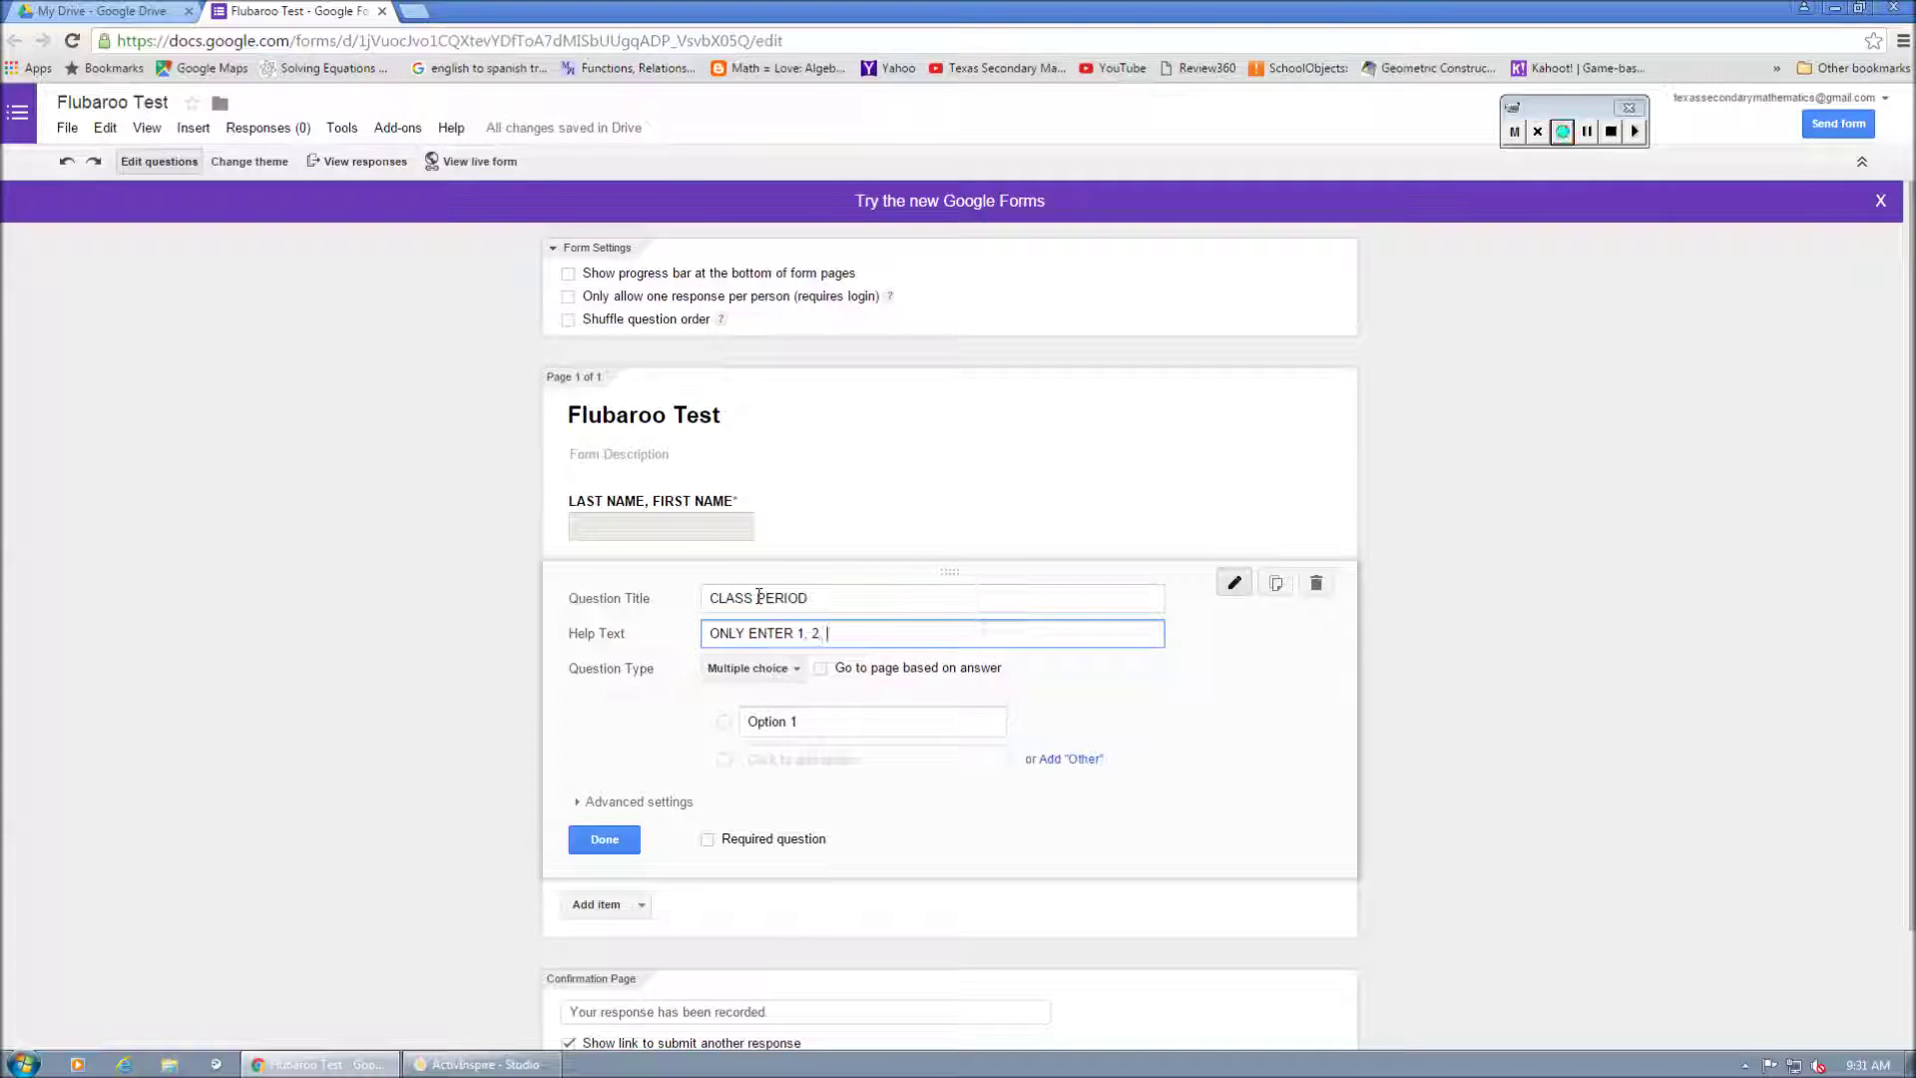
type(", 3, 4, 5, 6, 7")
left_click(784, 671)
left_click(759, 612)
left_click(707, 803)
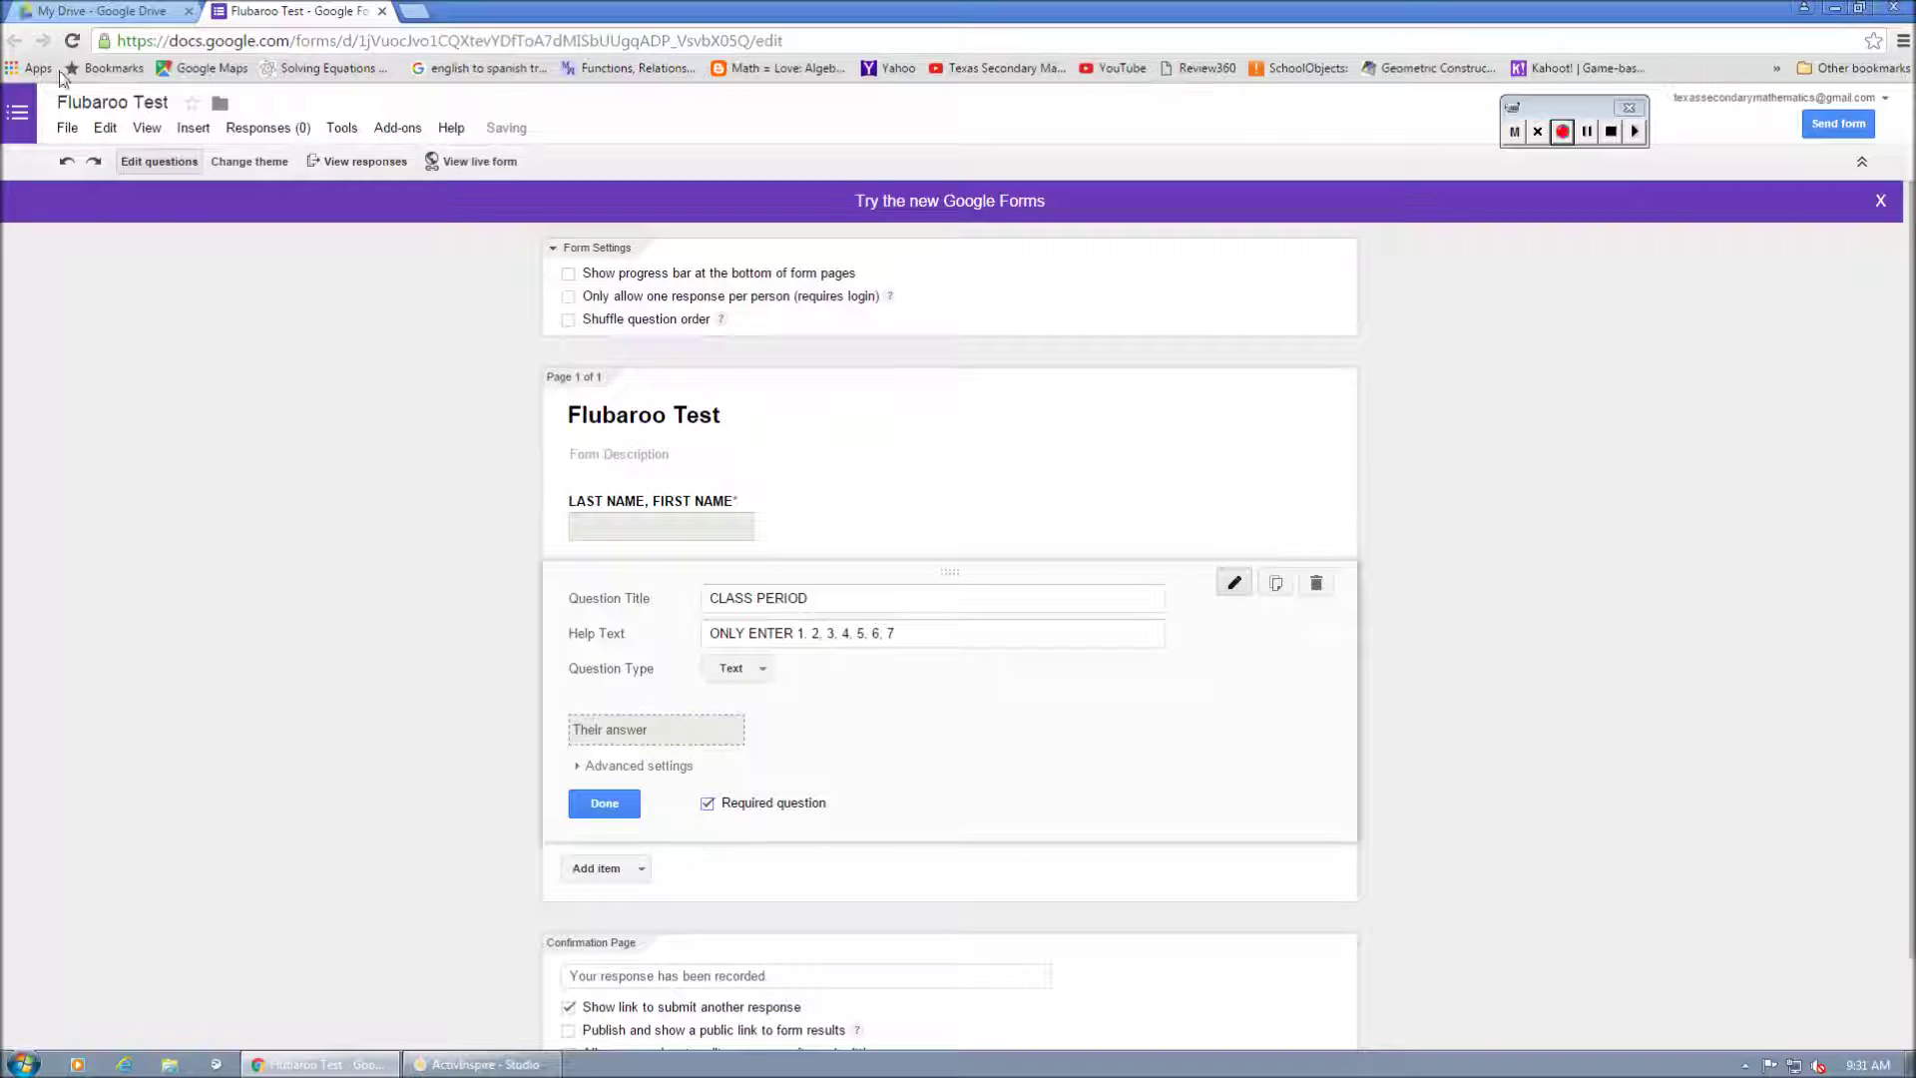
Check the test document, then add a new question titled Q1.
left_click(516, 1070)
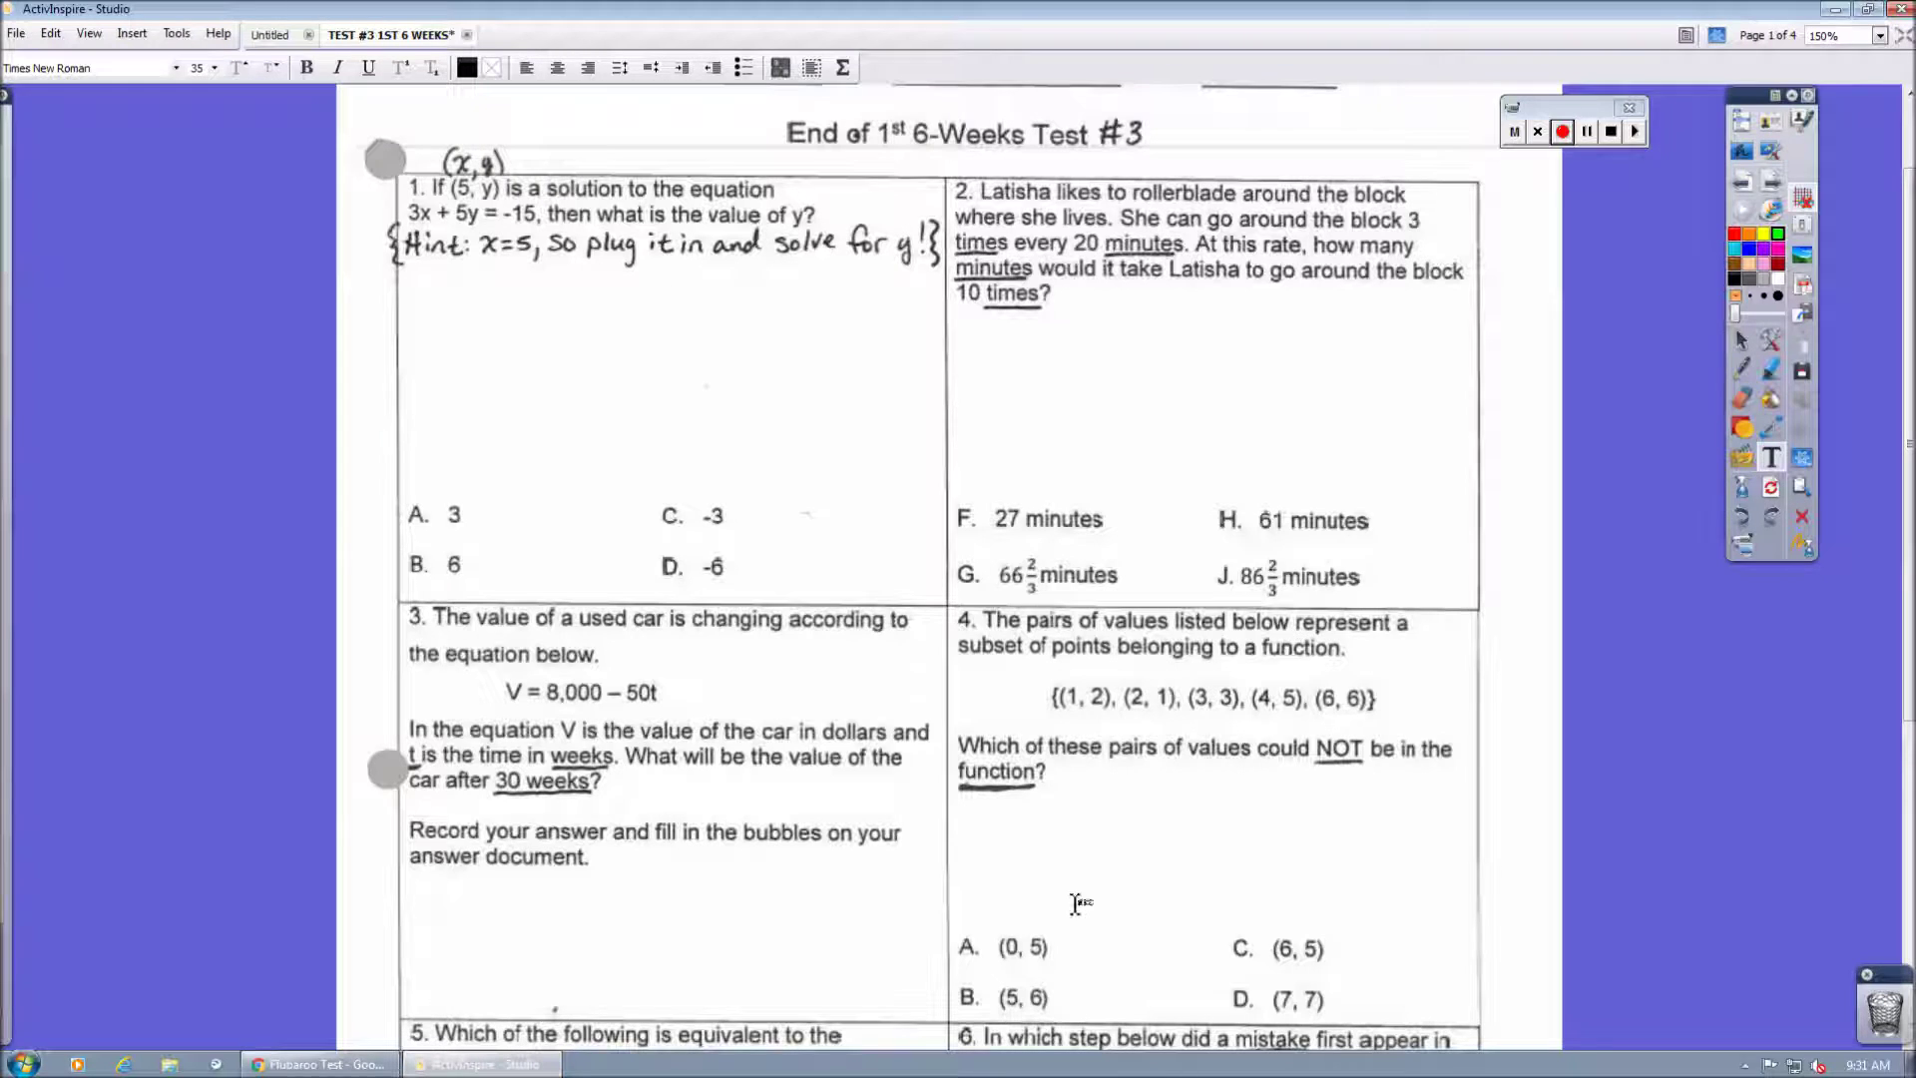
key("alt+Tab")
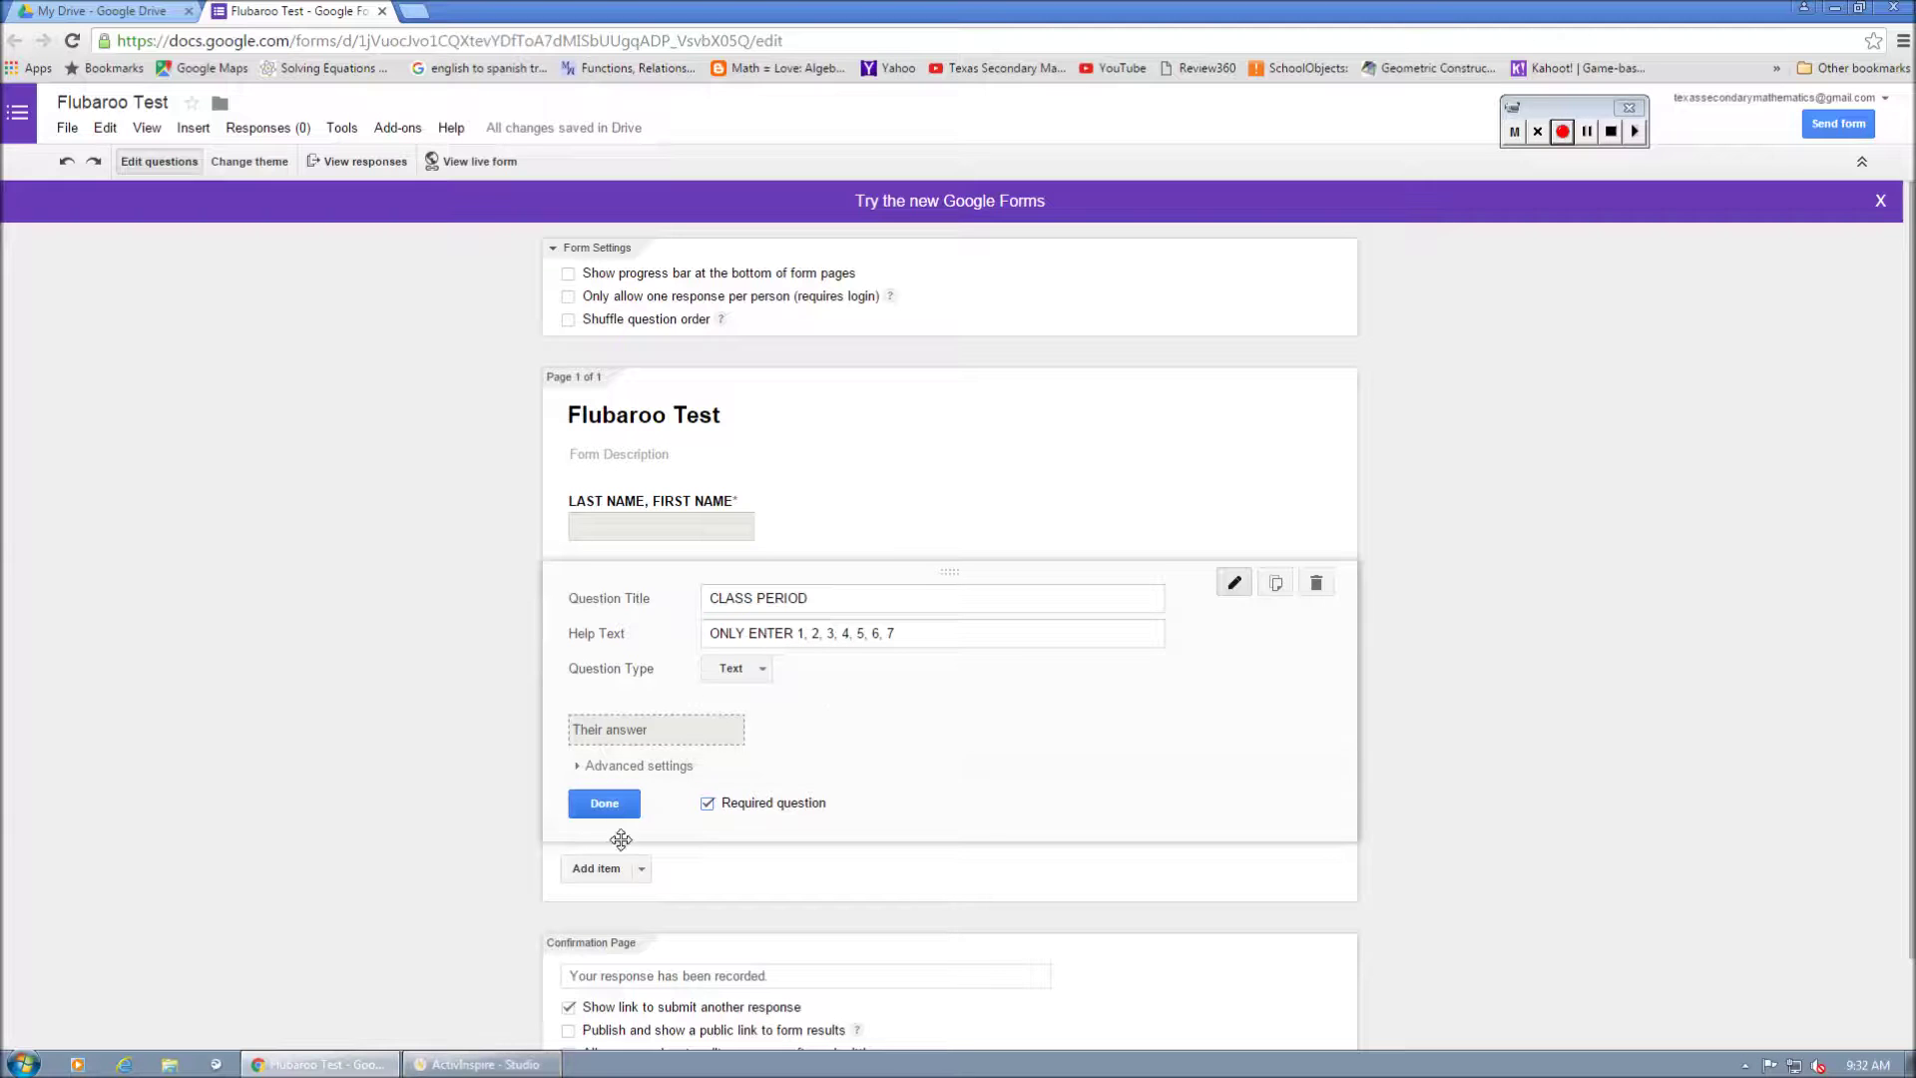
left_click(620, 868)
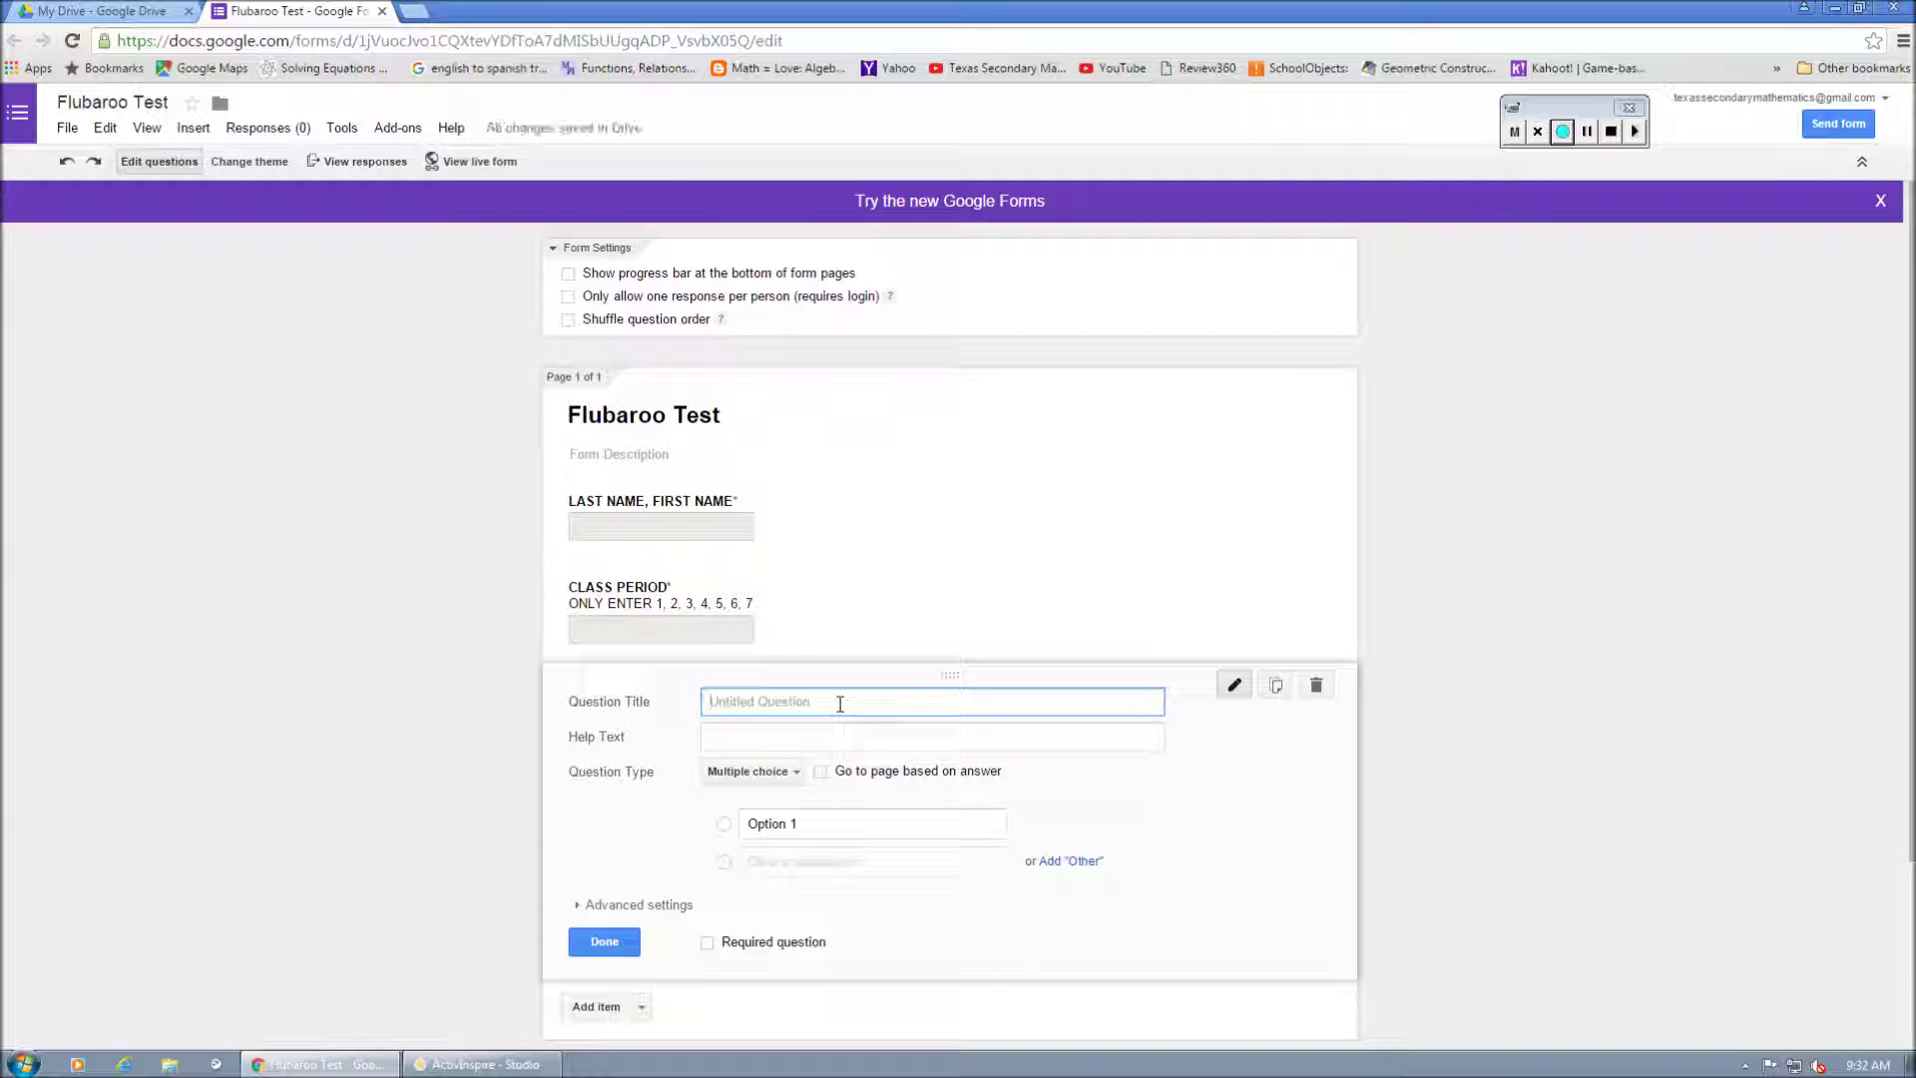
type("Q1")
Give Q1 answer choices A, B, C and D and make it required.
left_click(771, 825)
key("alt+Tab")
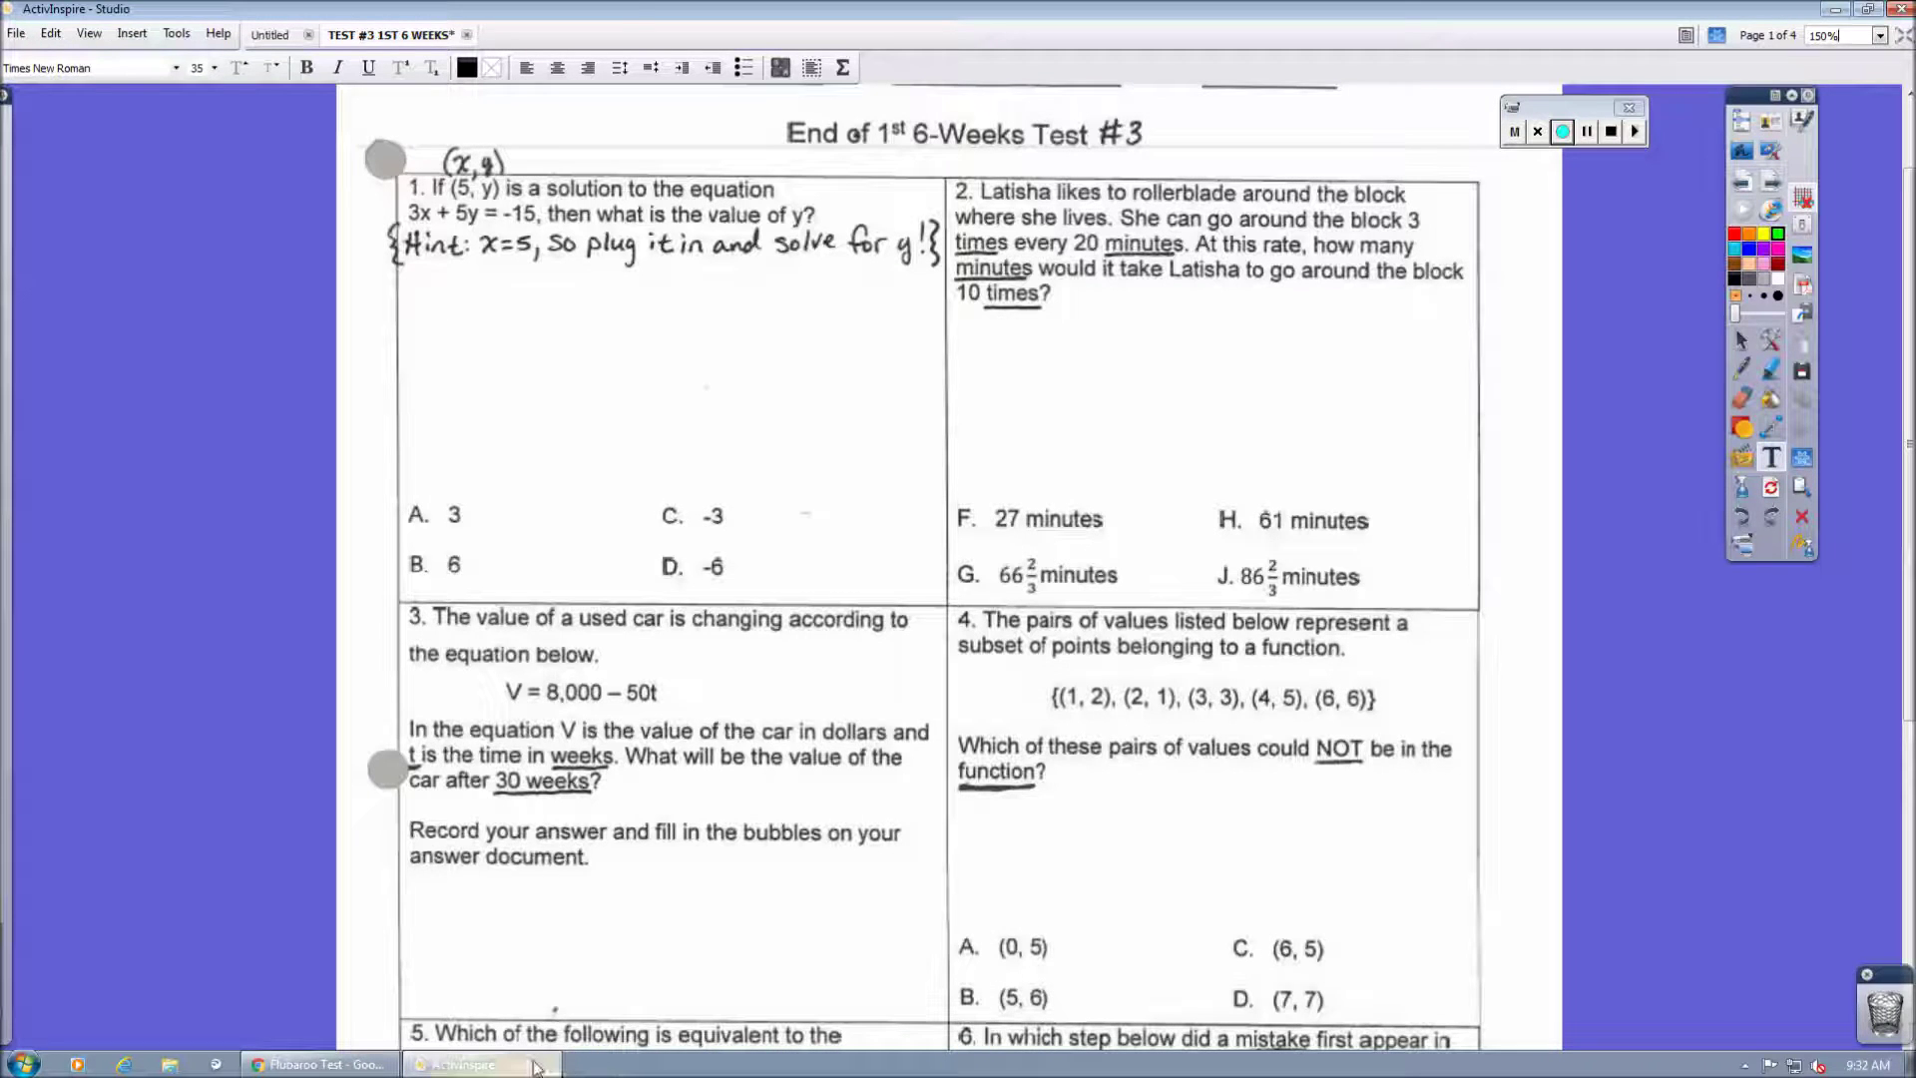
key("alt+Tab")
type("A")
key("Return")
type("B")
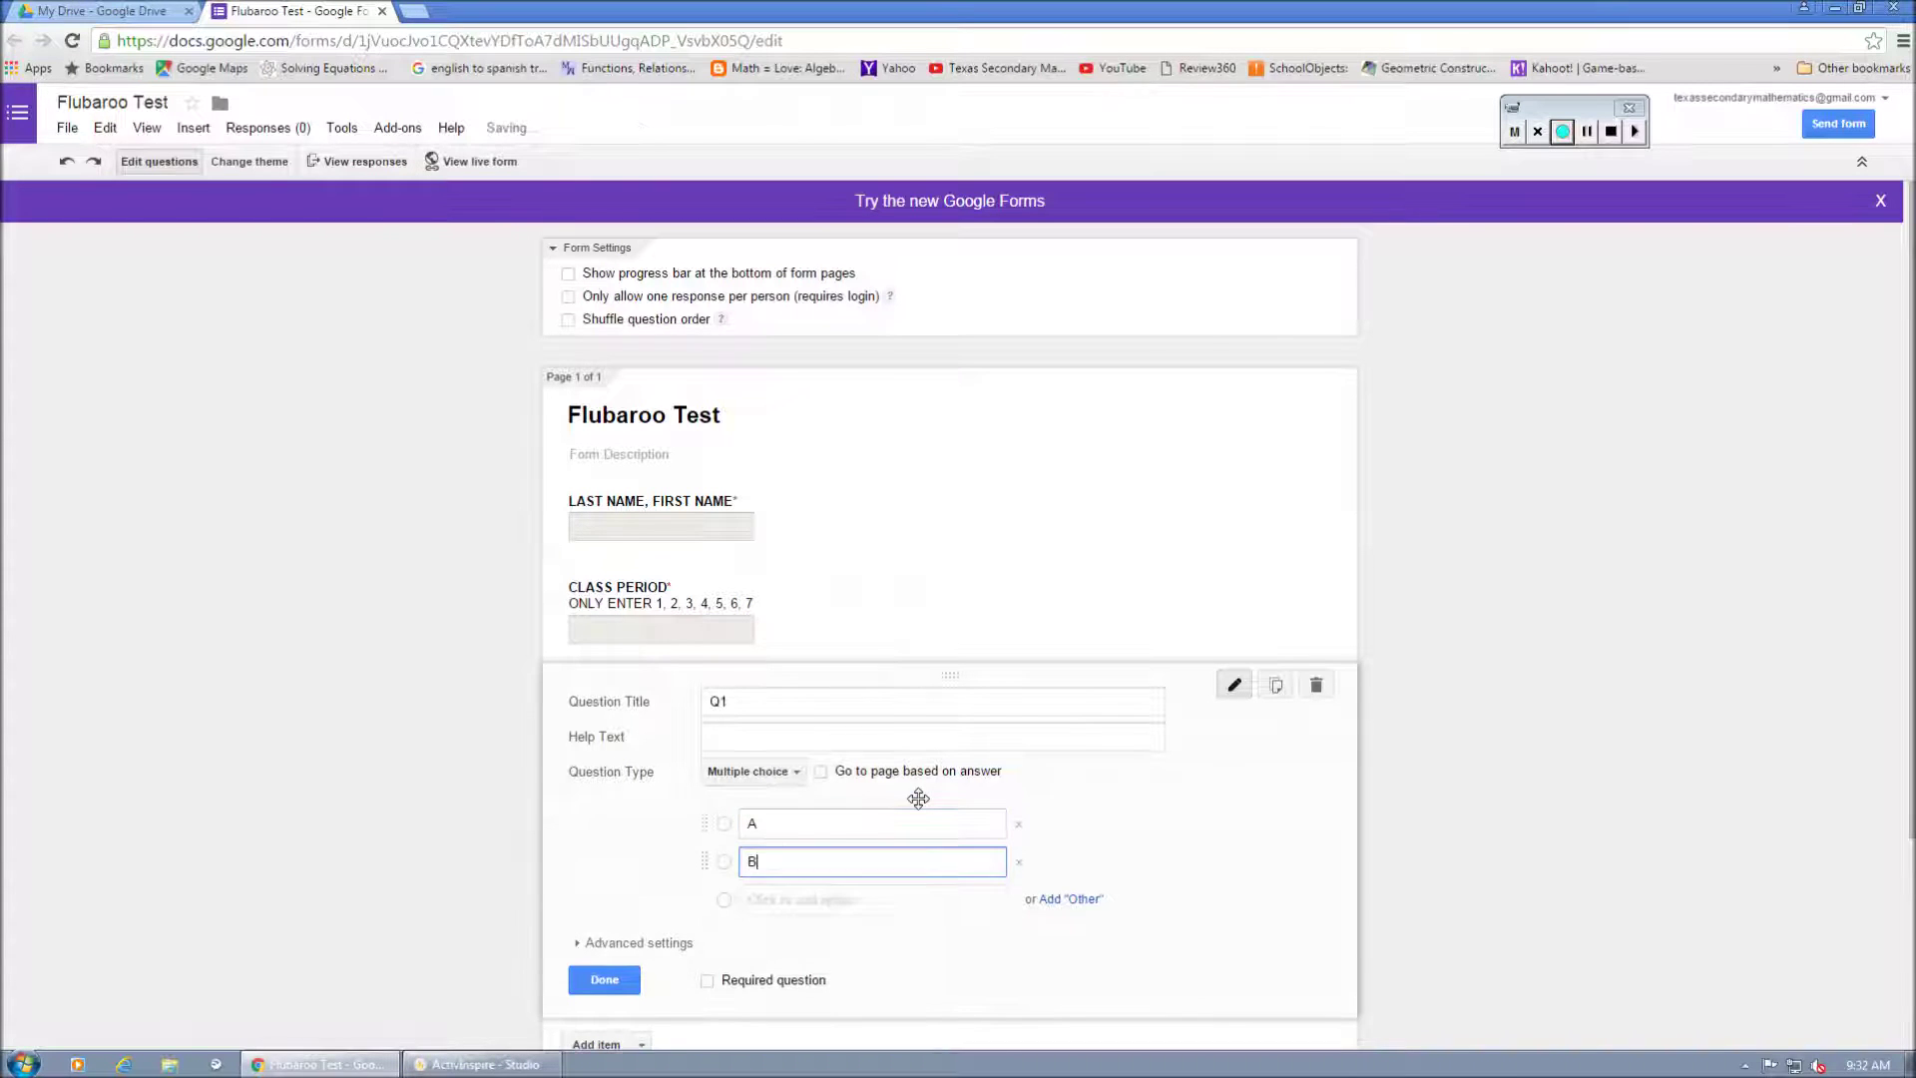
key("Return")
type("C")
key("Return")
type("D")
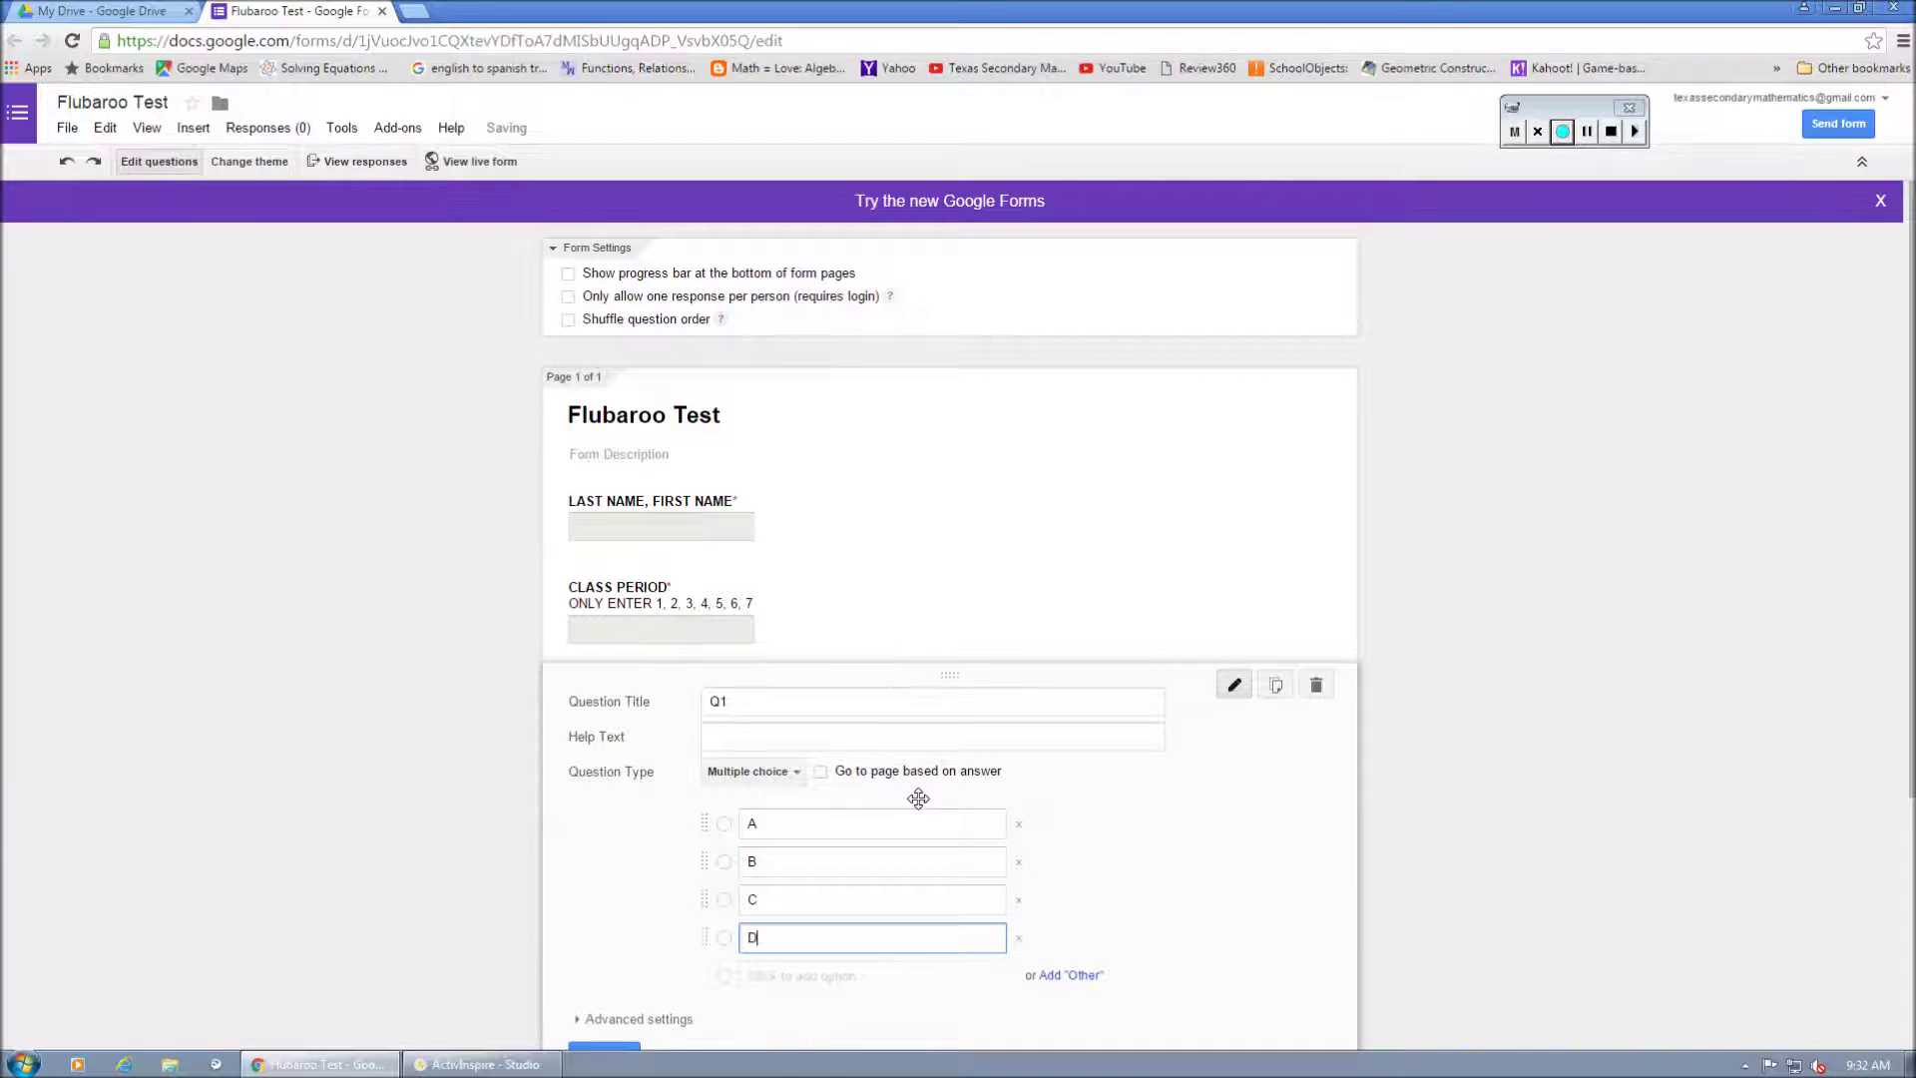
scroll(918, 799, "down", 3)
left_click(707, 756)
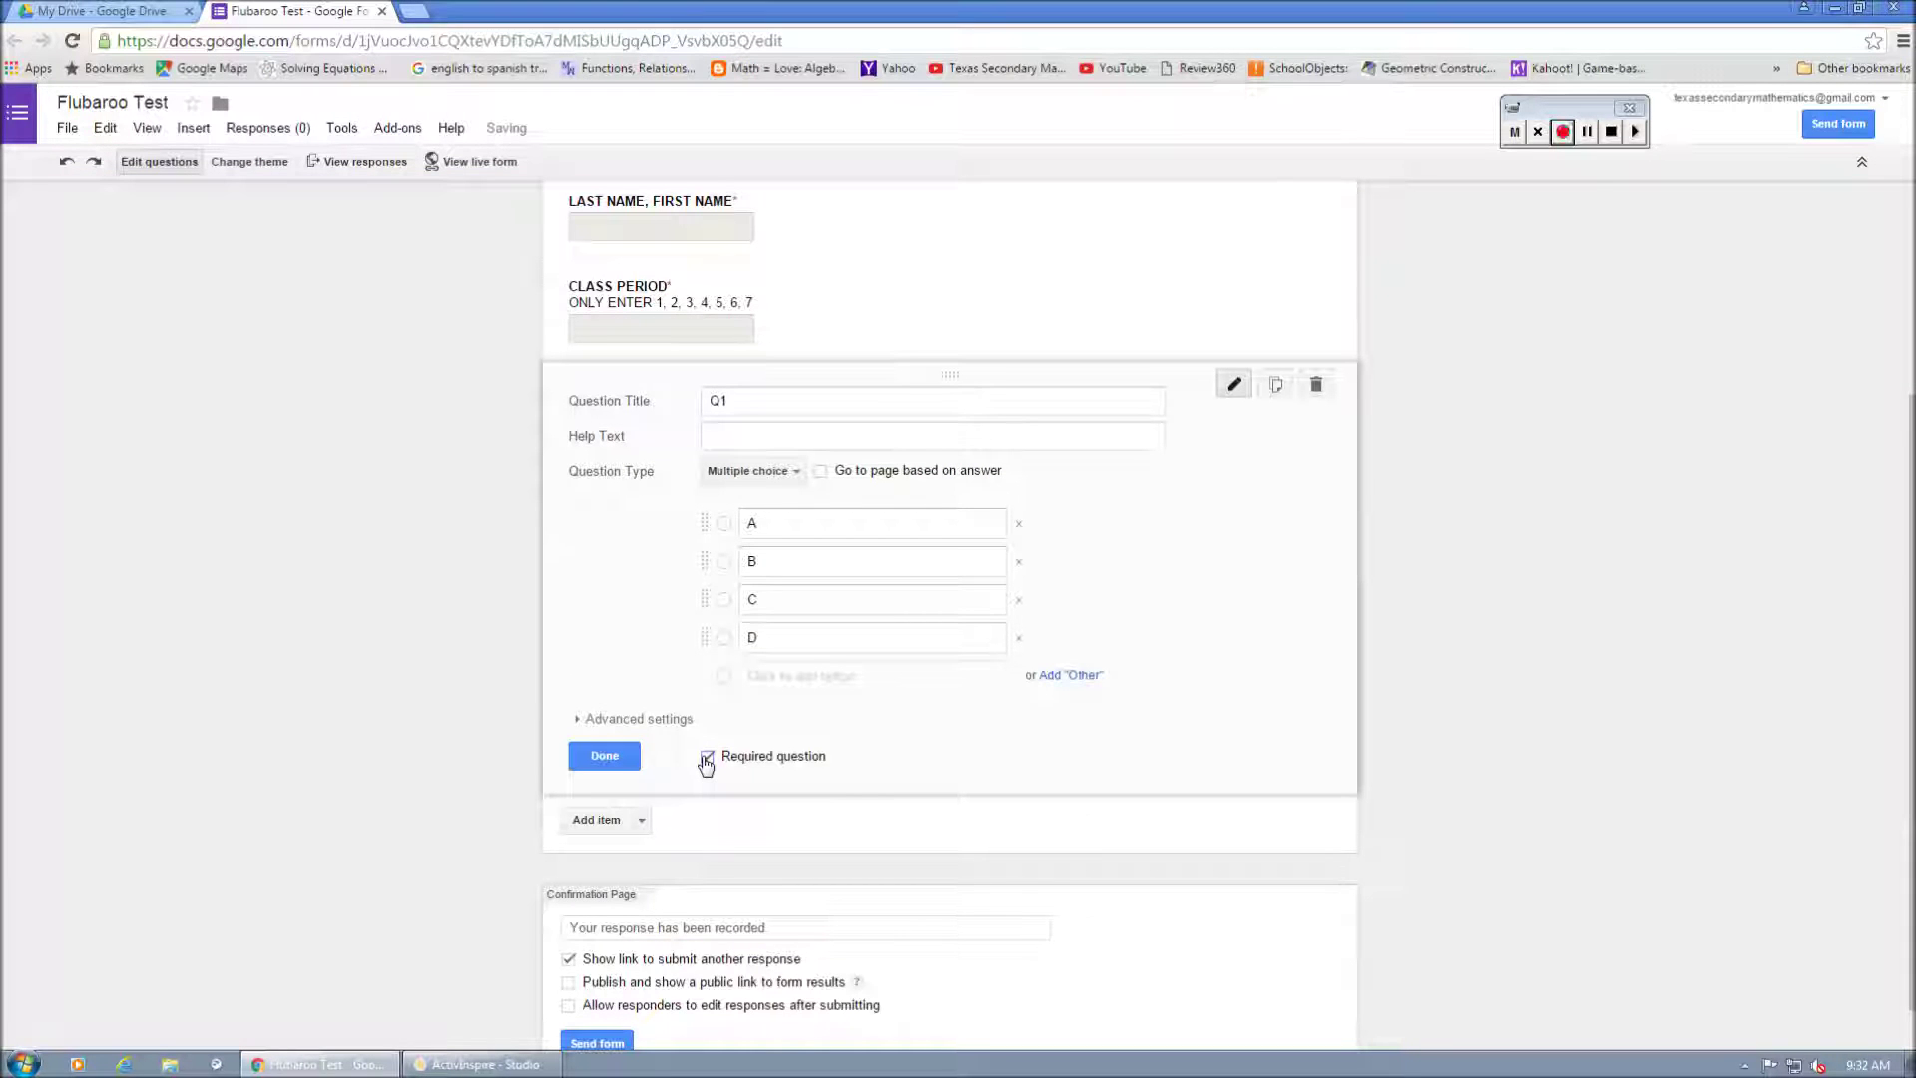
Duplicate Q1 and retitle the copy Q2.
left_click(1275, 385)
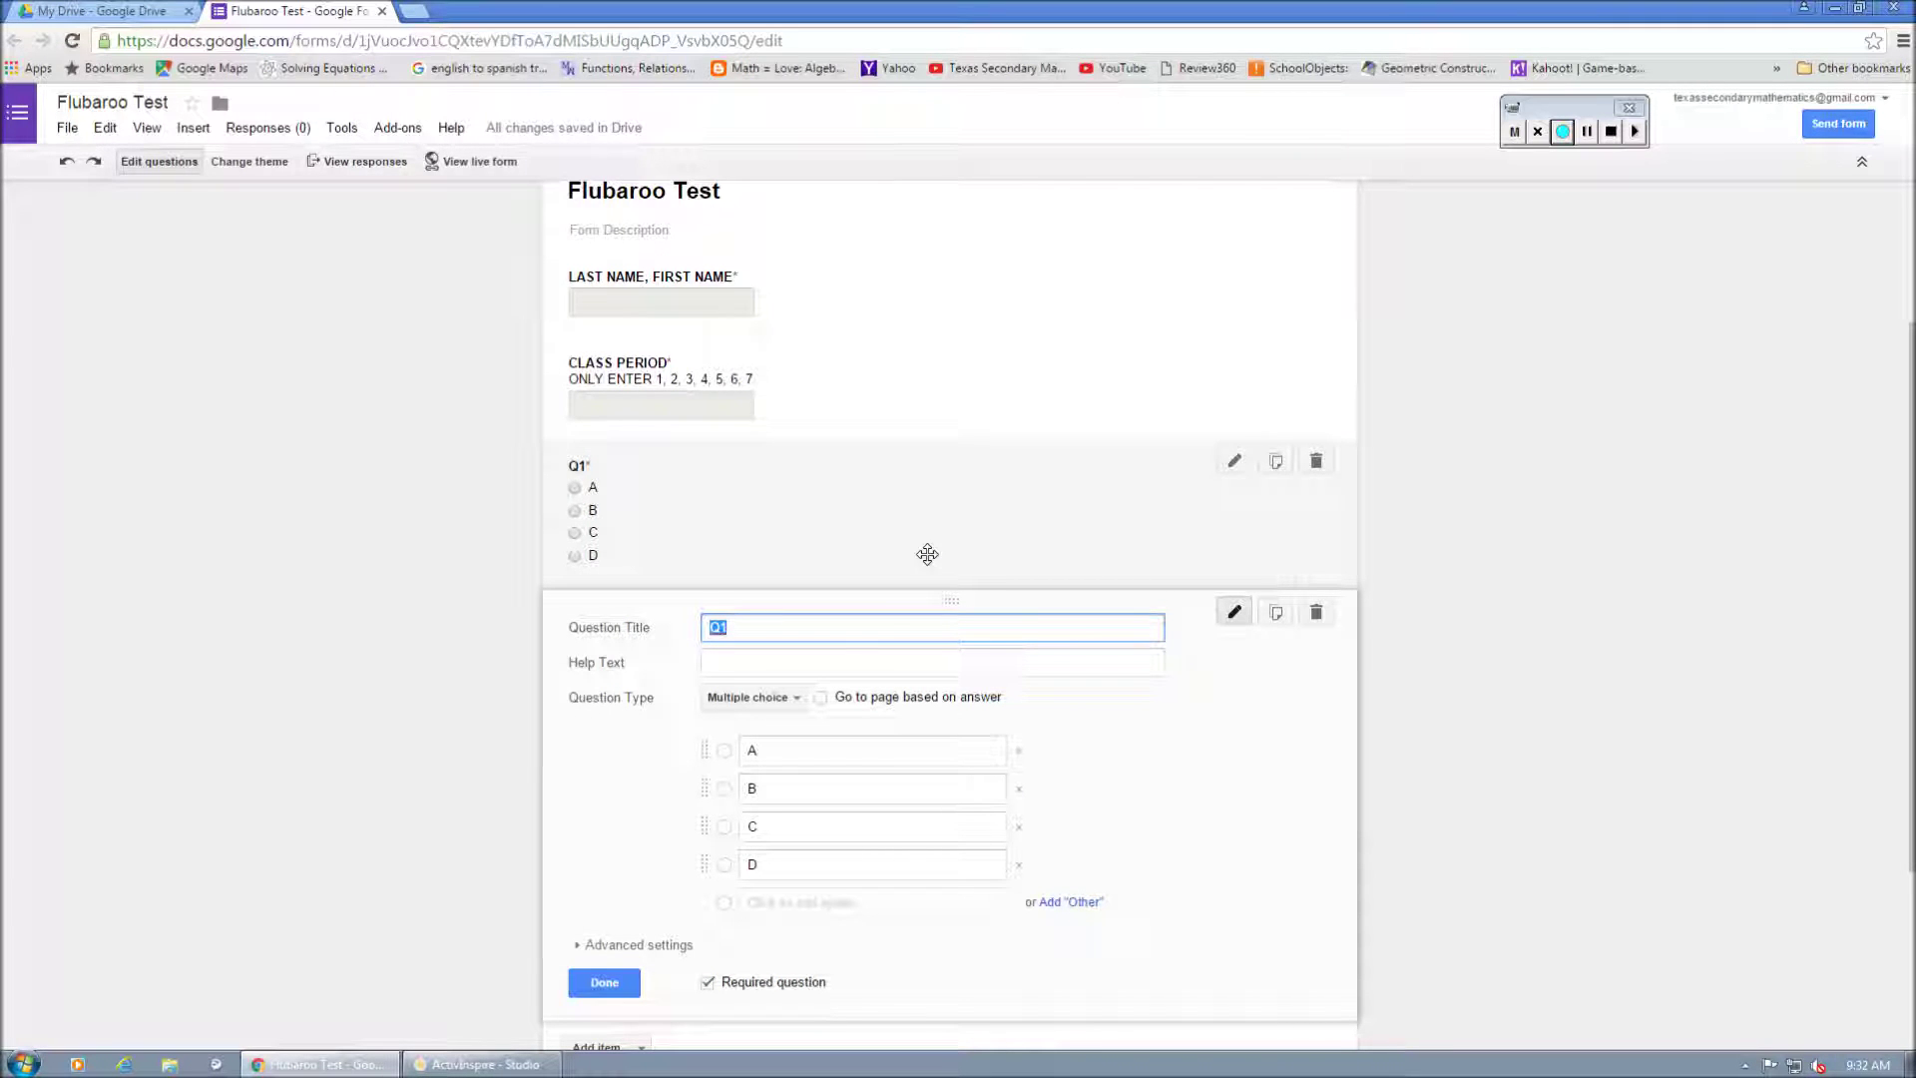
type("Q")
left_click(484, 1064)
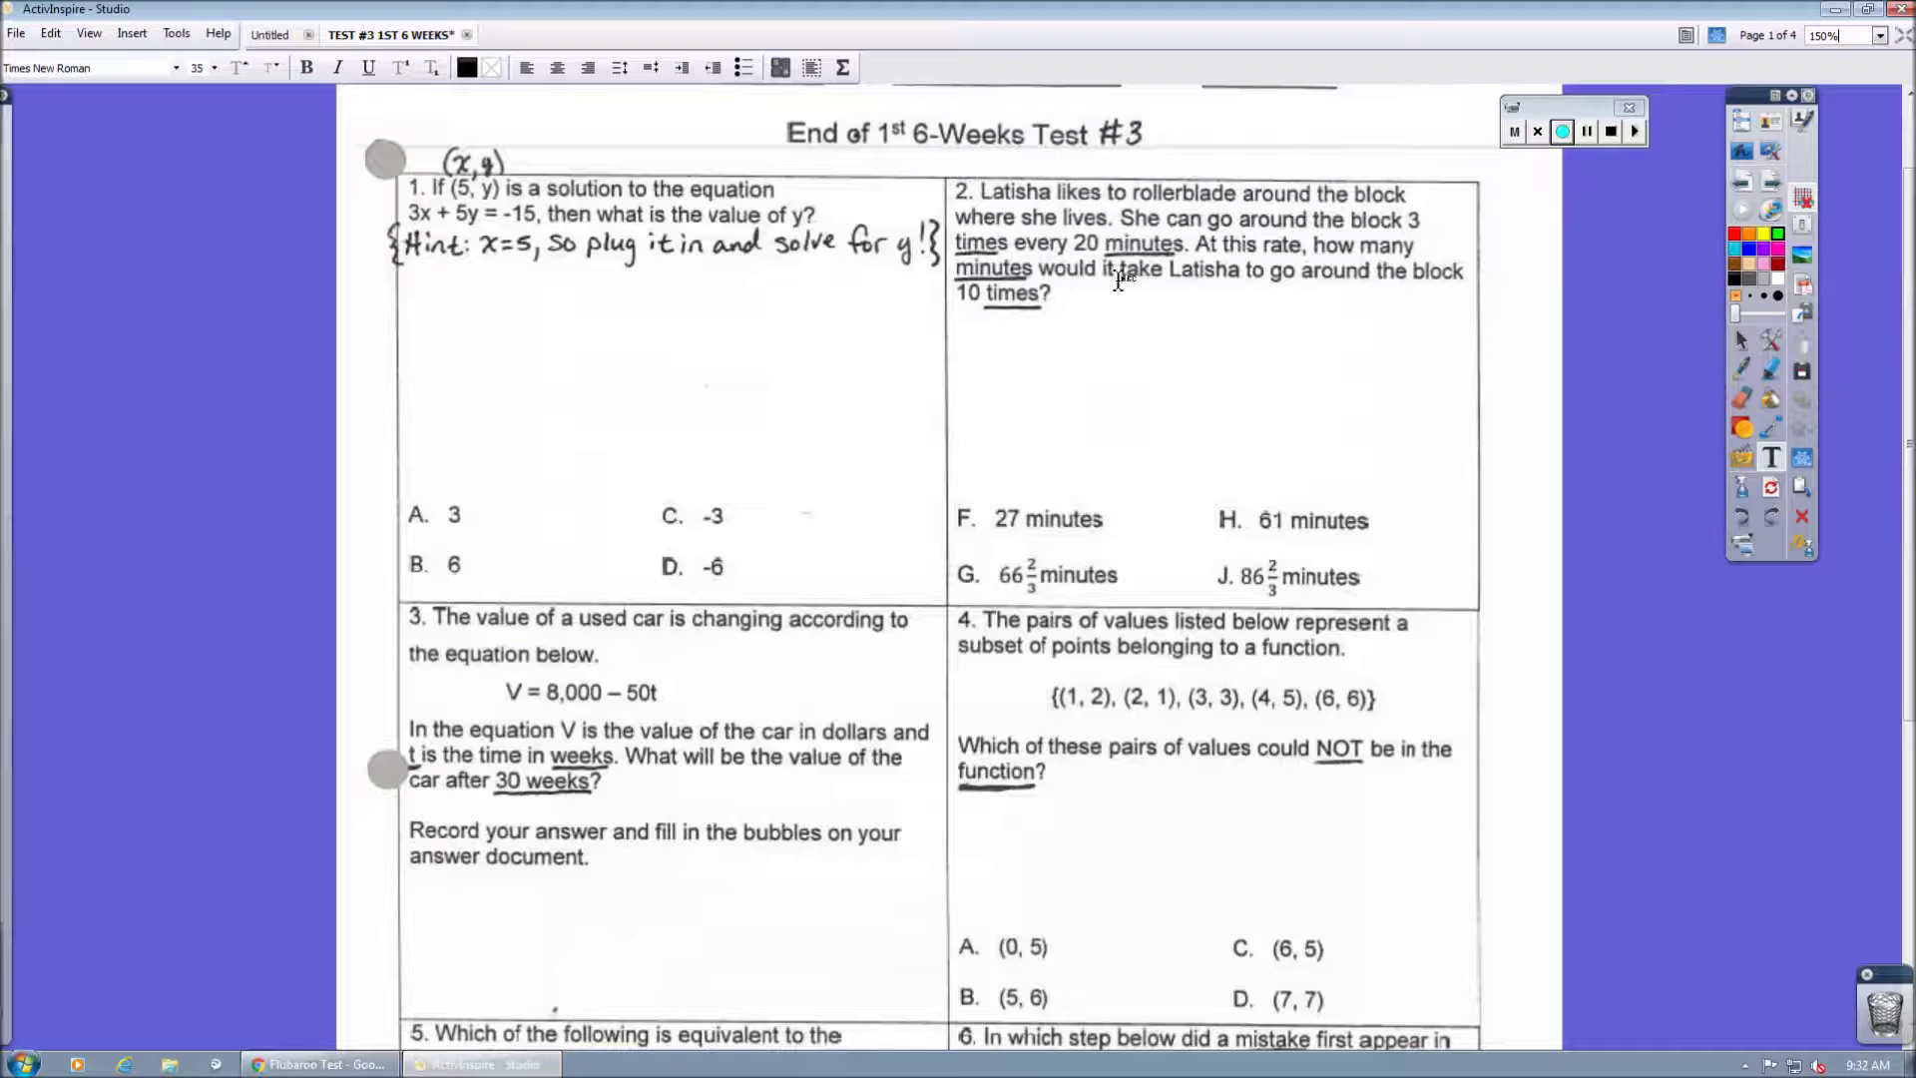
left_click(514, 1065)
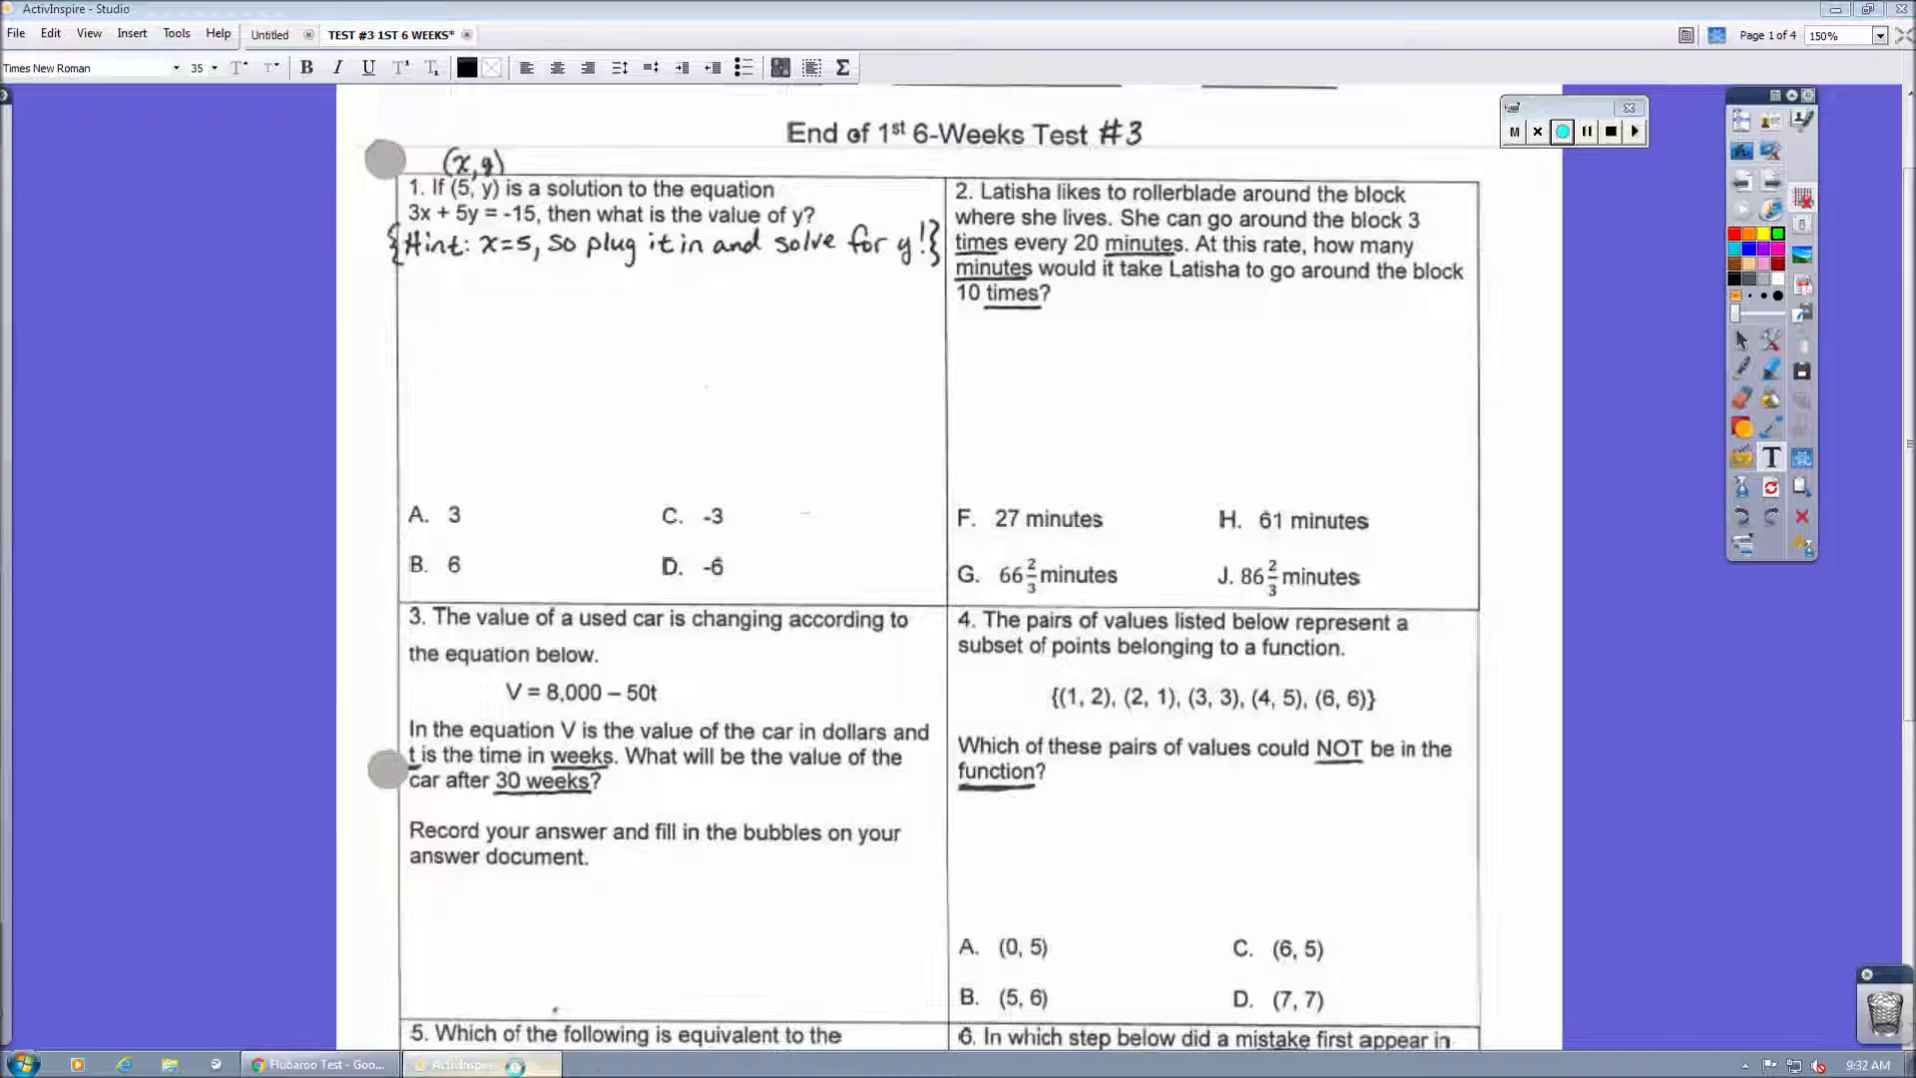
Change the Q2 answer choices to F, G, H and J.
left_click(847, 753)
type("F")
key("Tab")
type("G")
key("Tab")
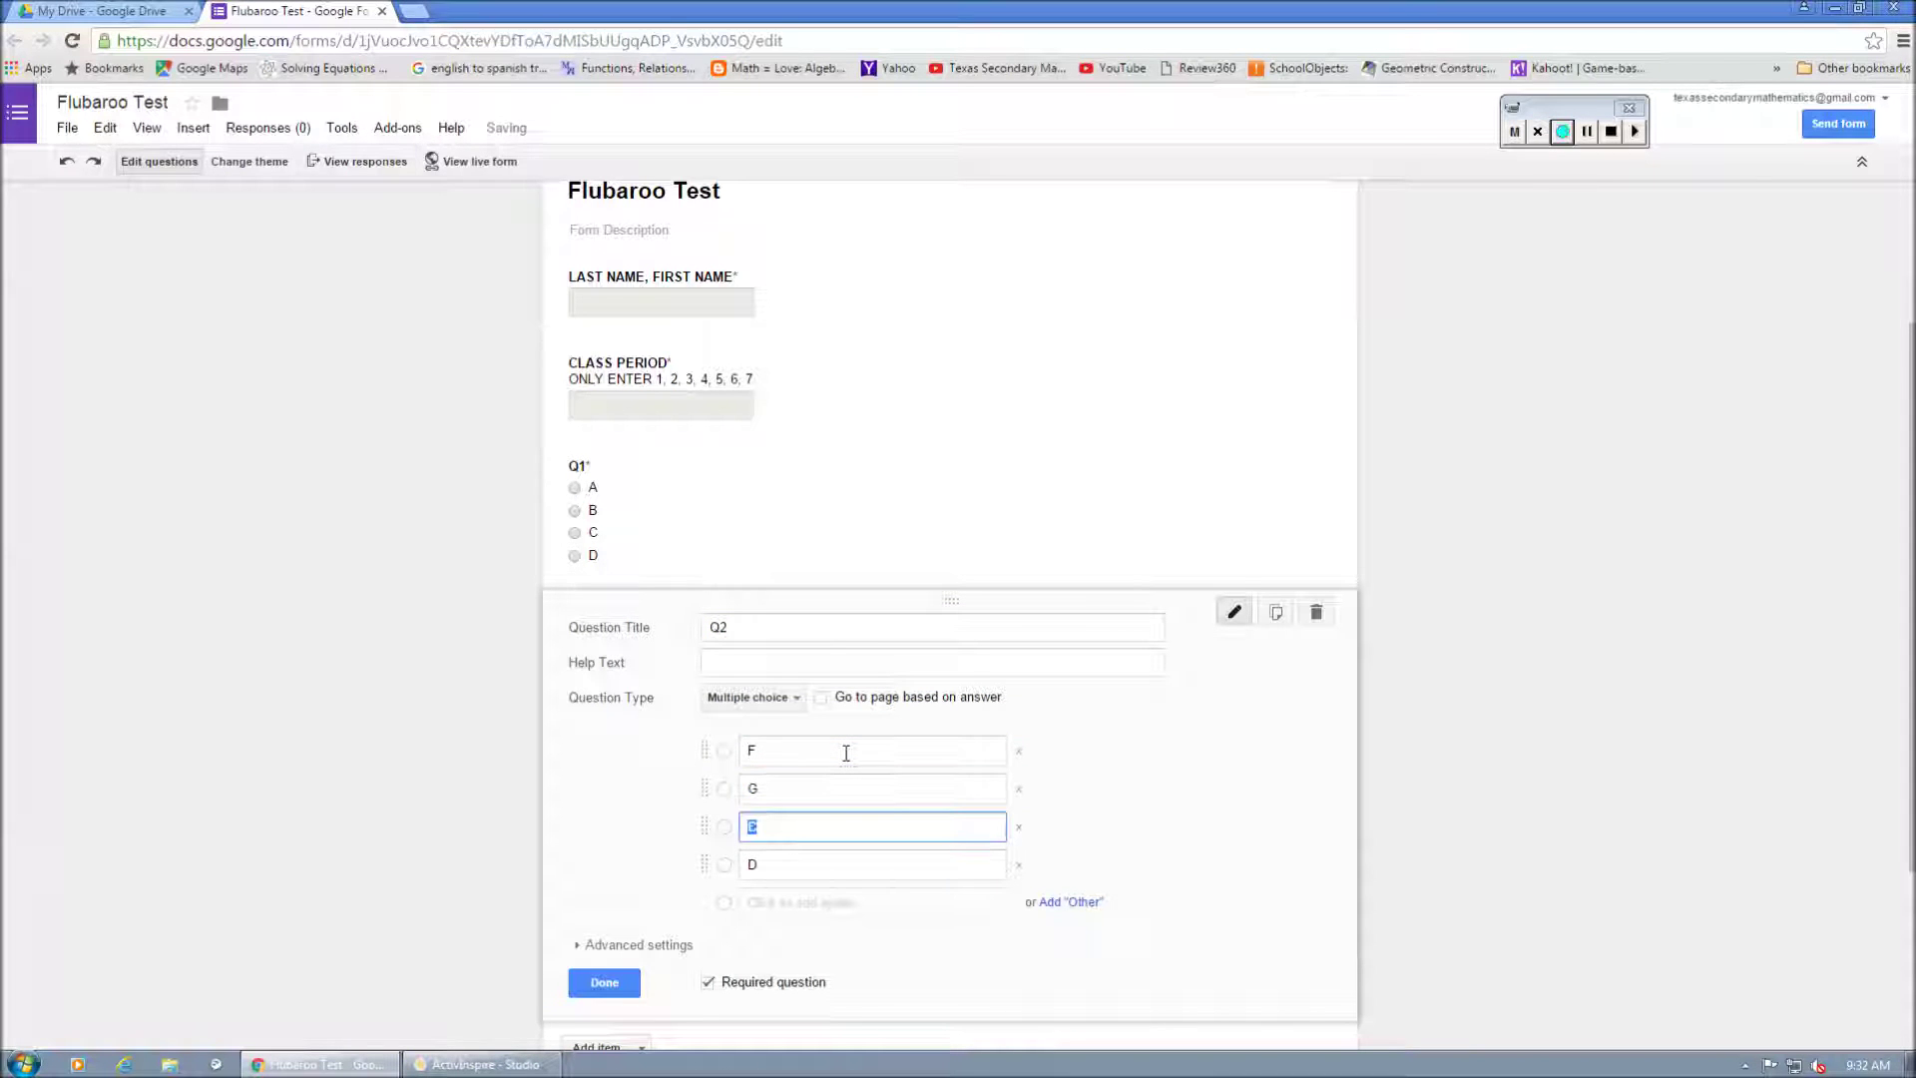
type("H")
key("Tab")
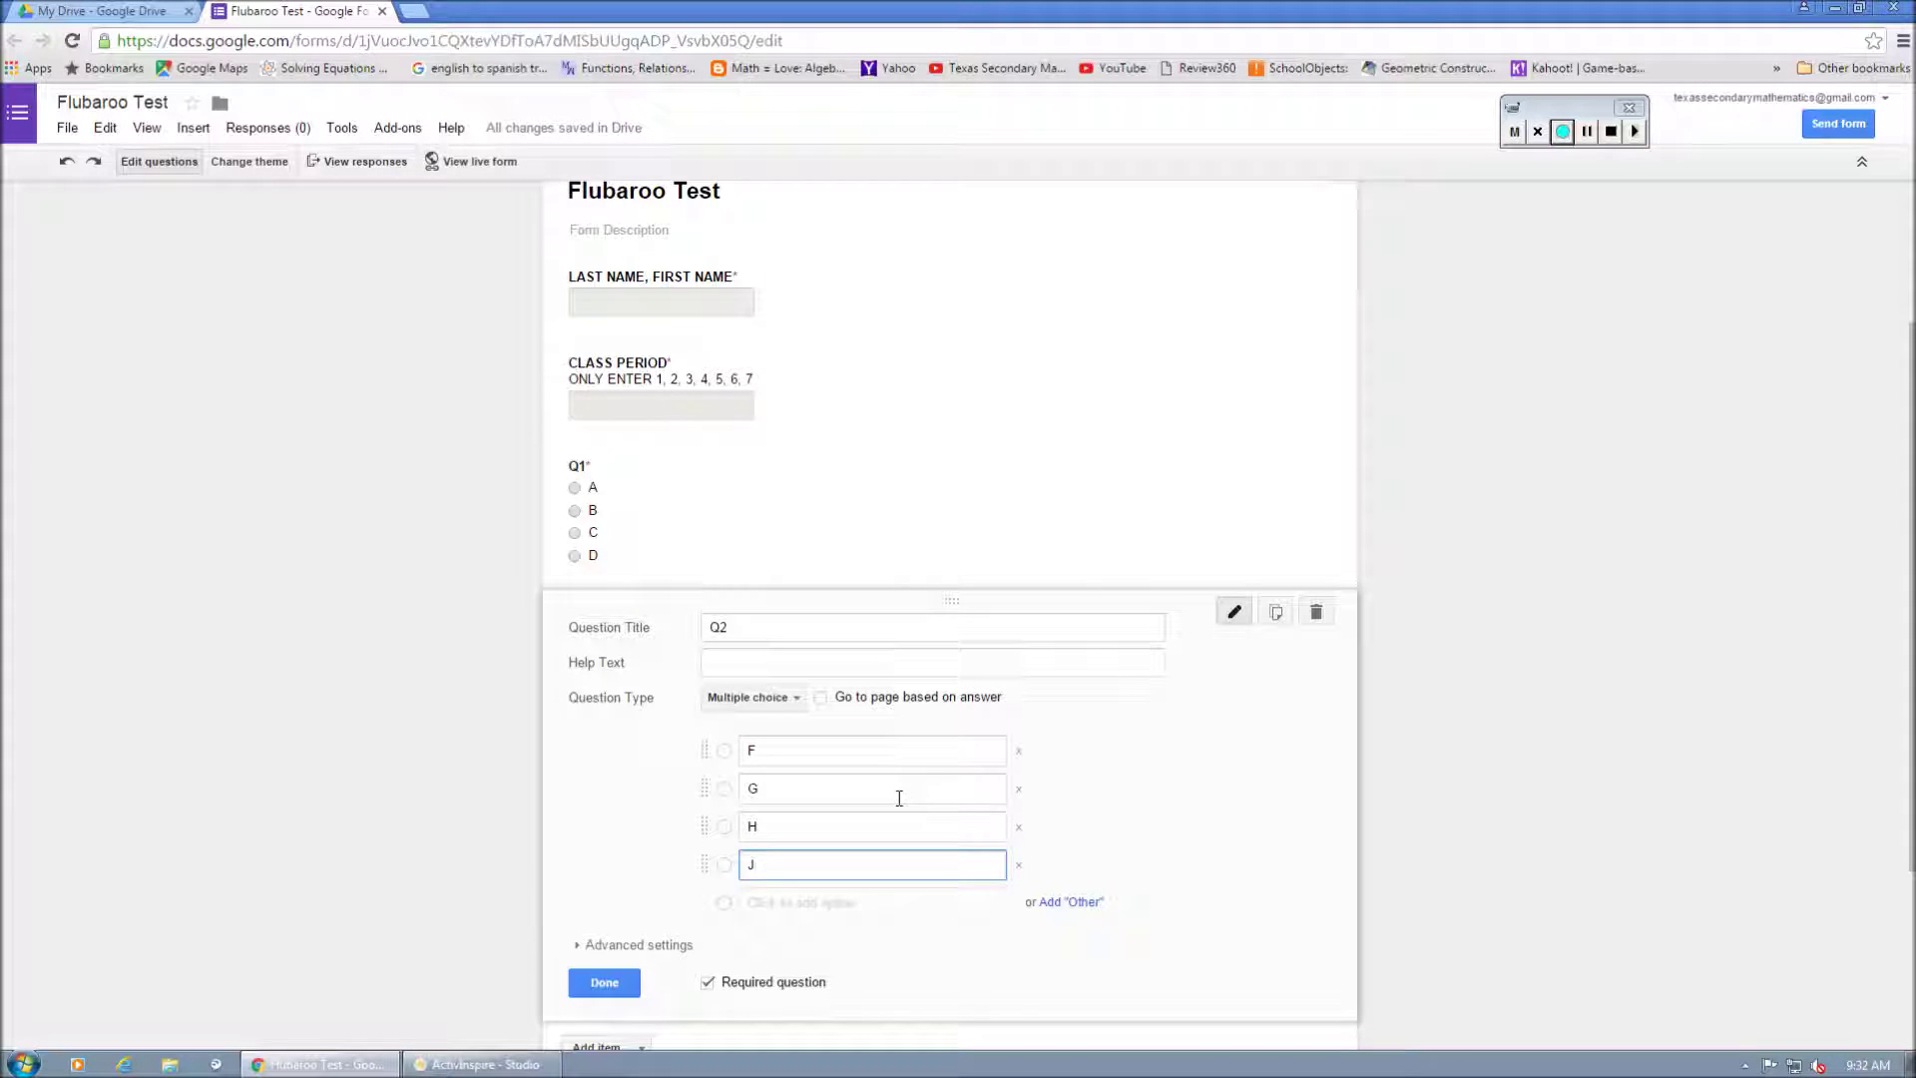
key("alt+Tab")
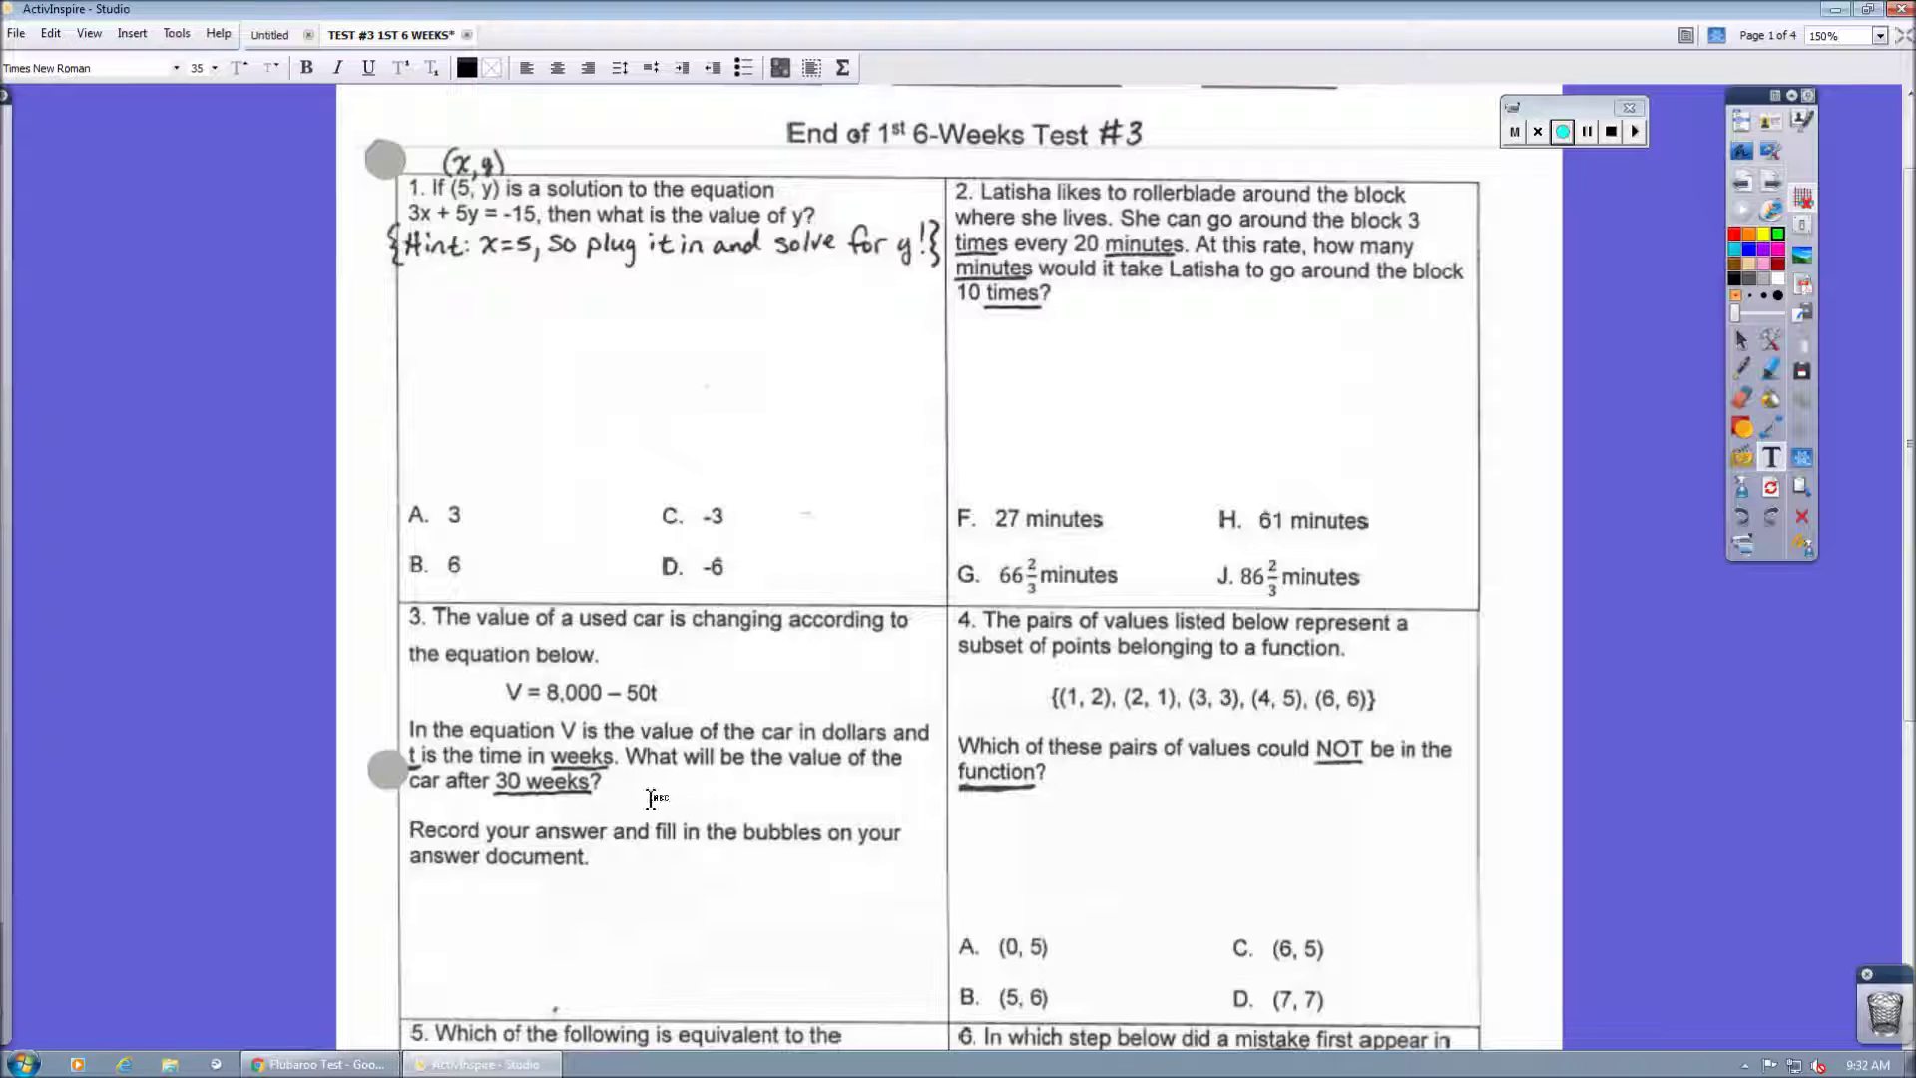
key("alt+Tab")
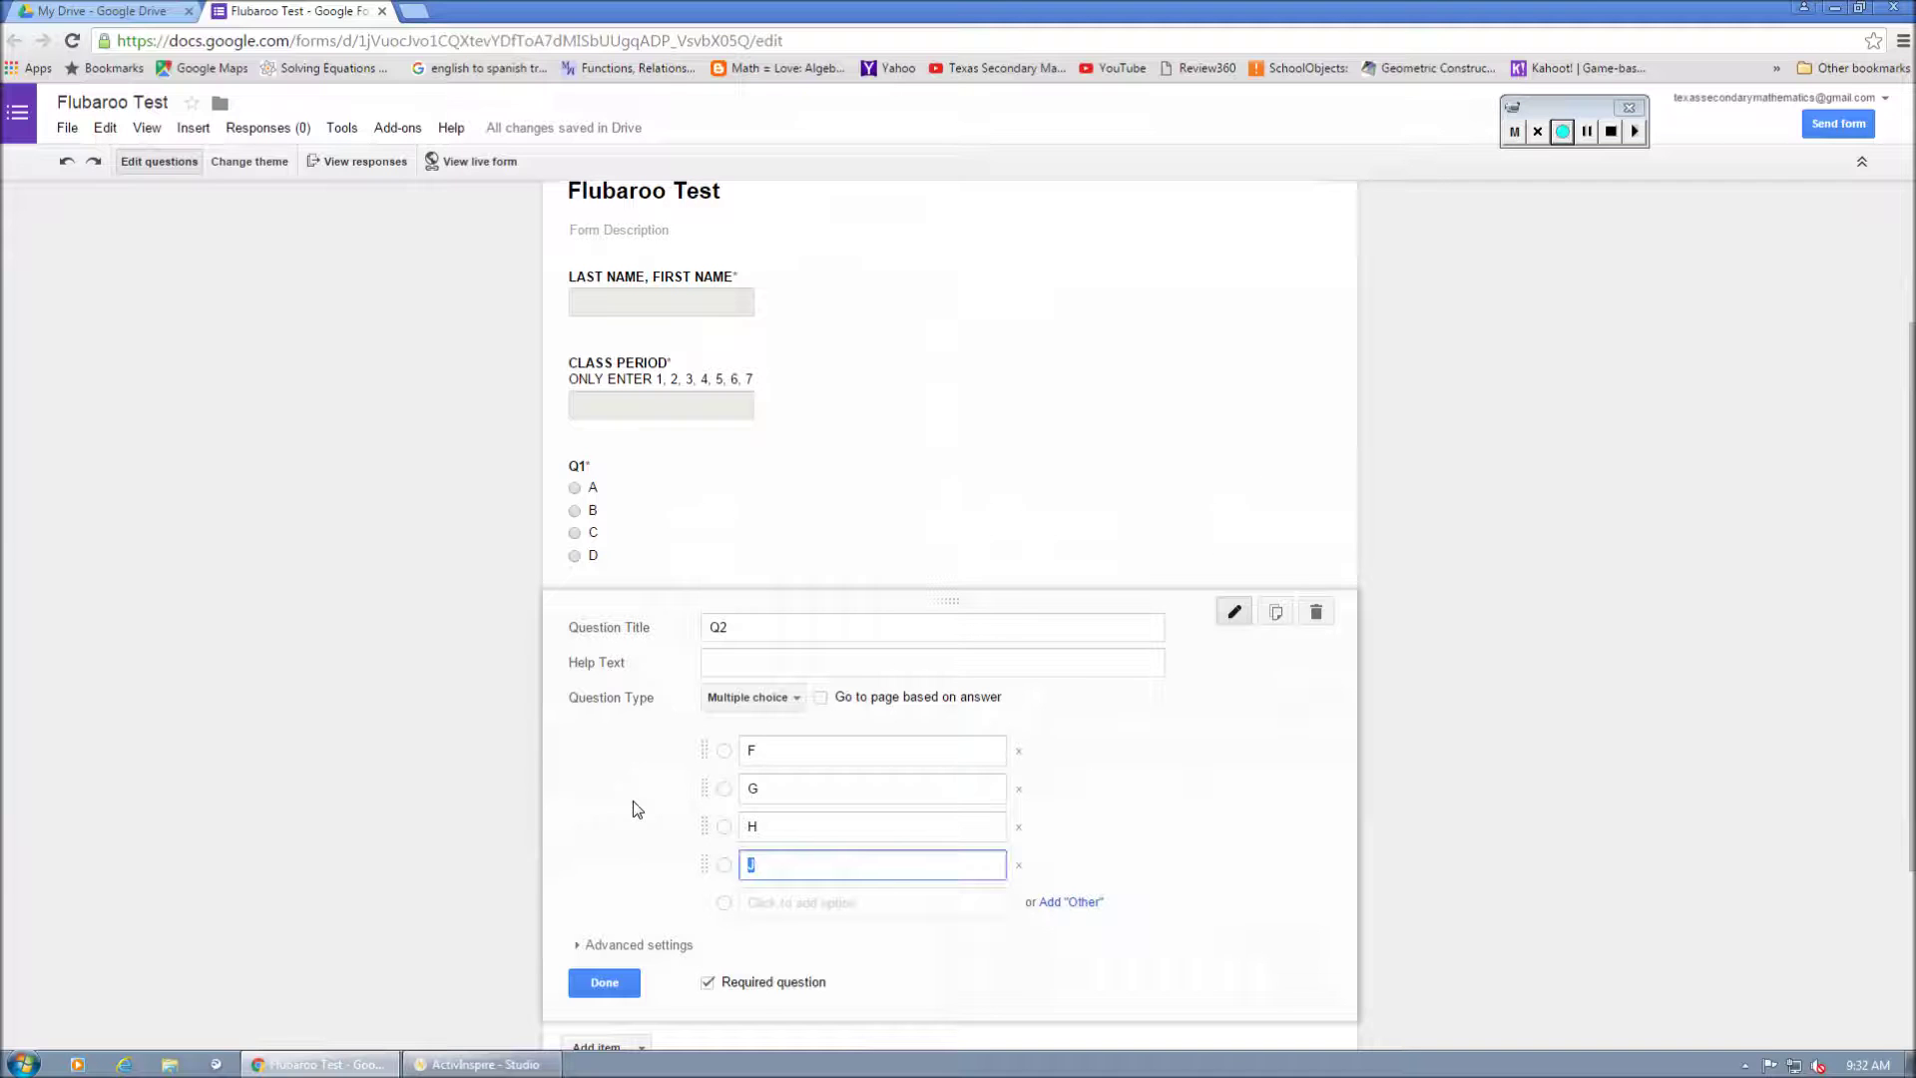
left_click(1276, 611)
Title the duplicated question Q3 and make it a text-answer question.
type("Q3")
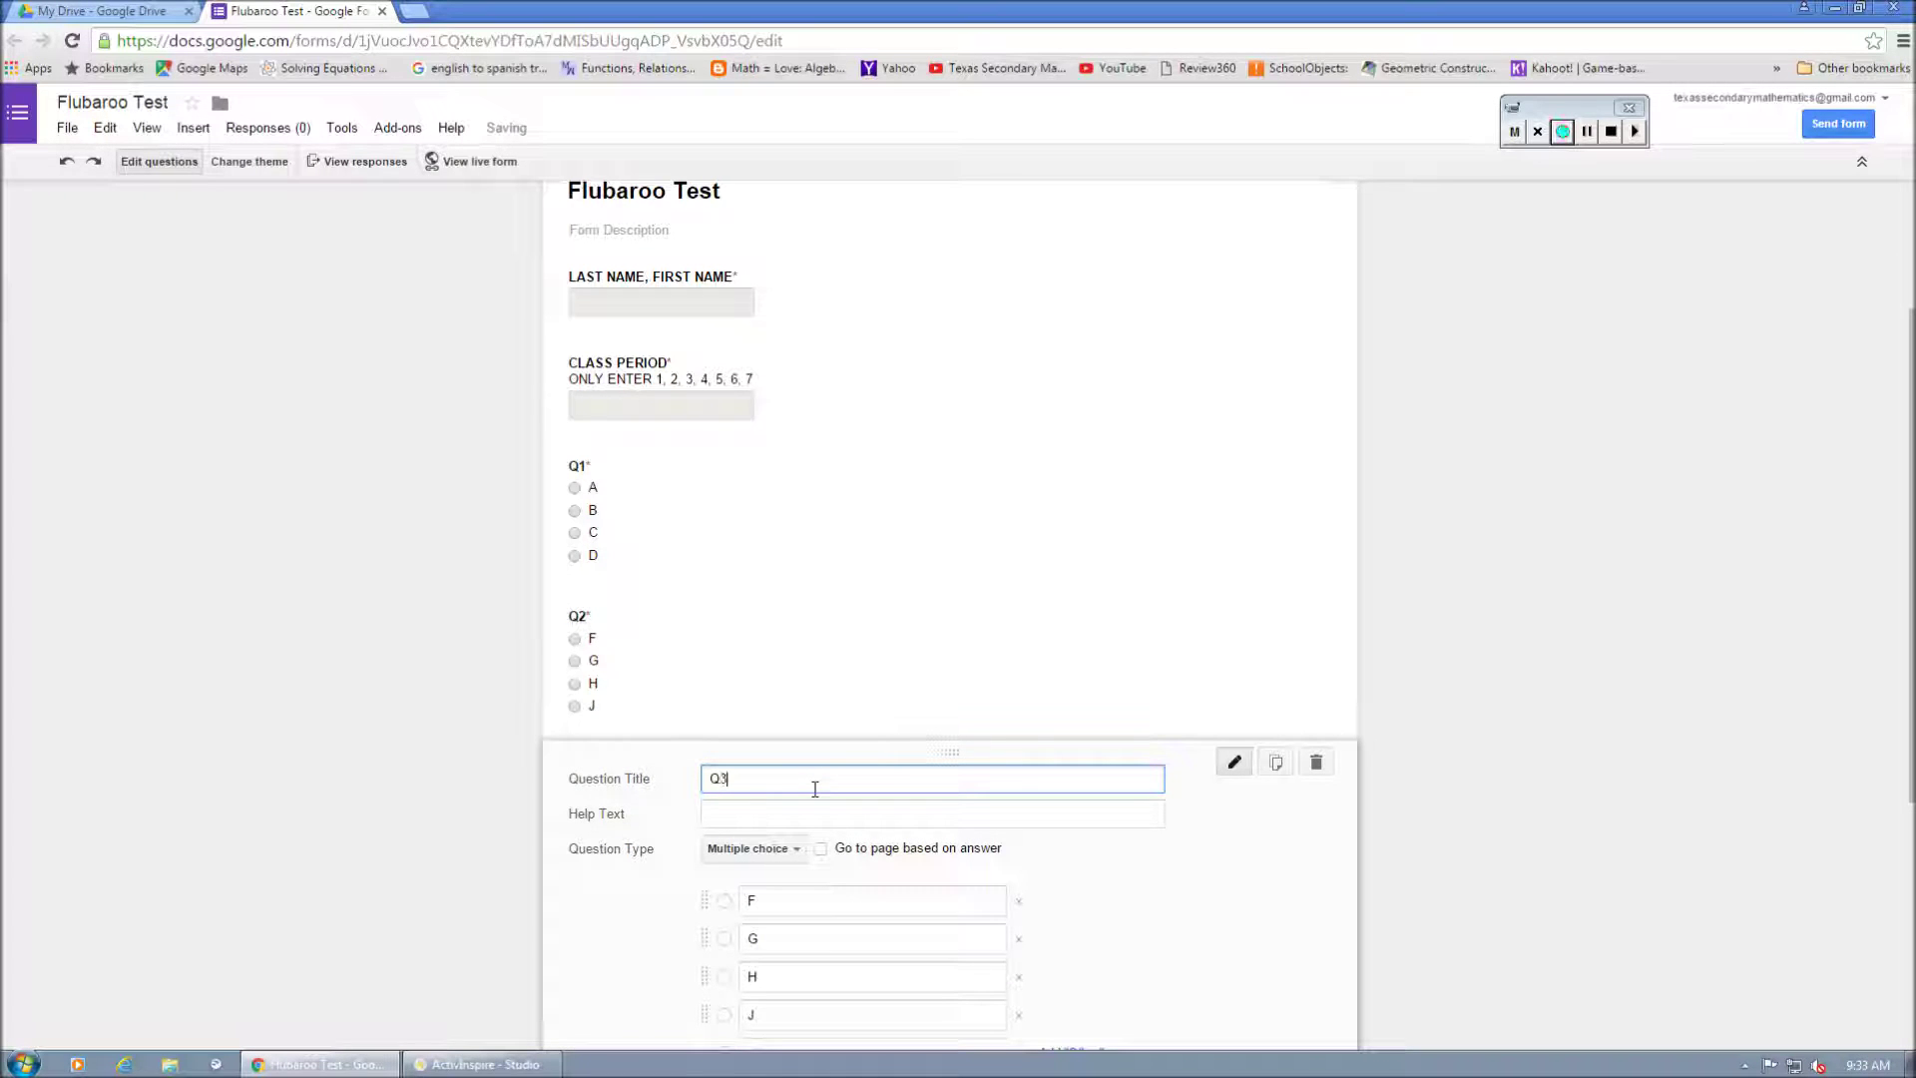
scroll(841, 810, "down", 3)
left_click(777, 557)
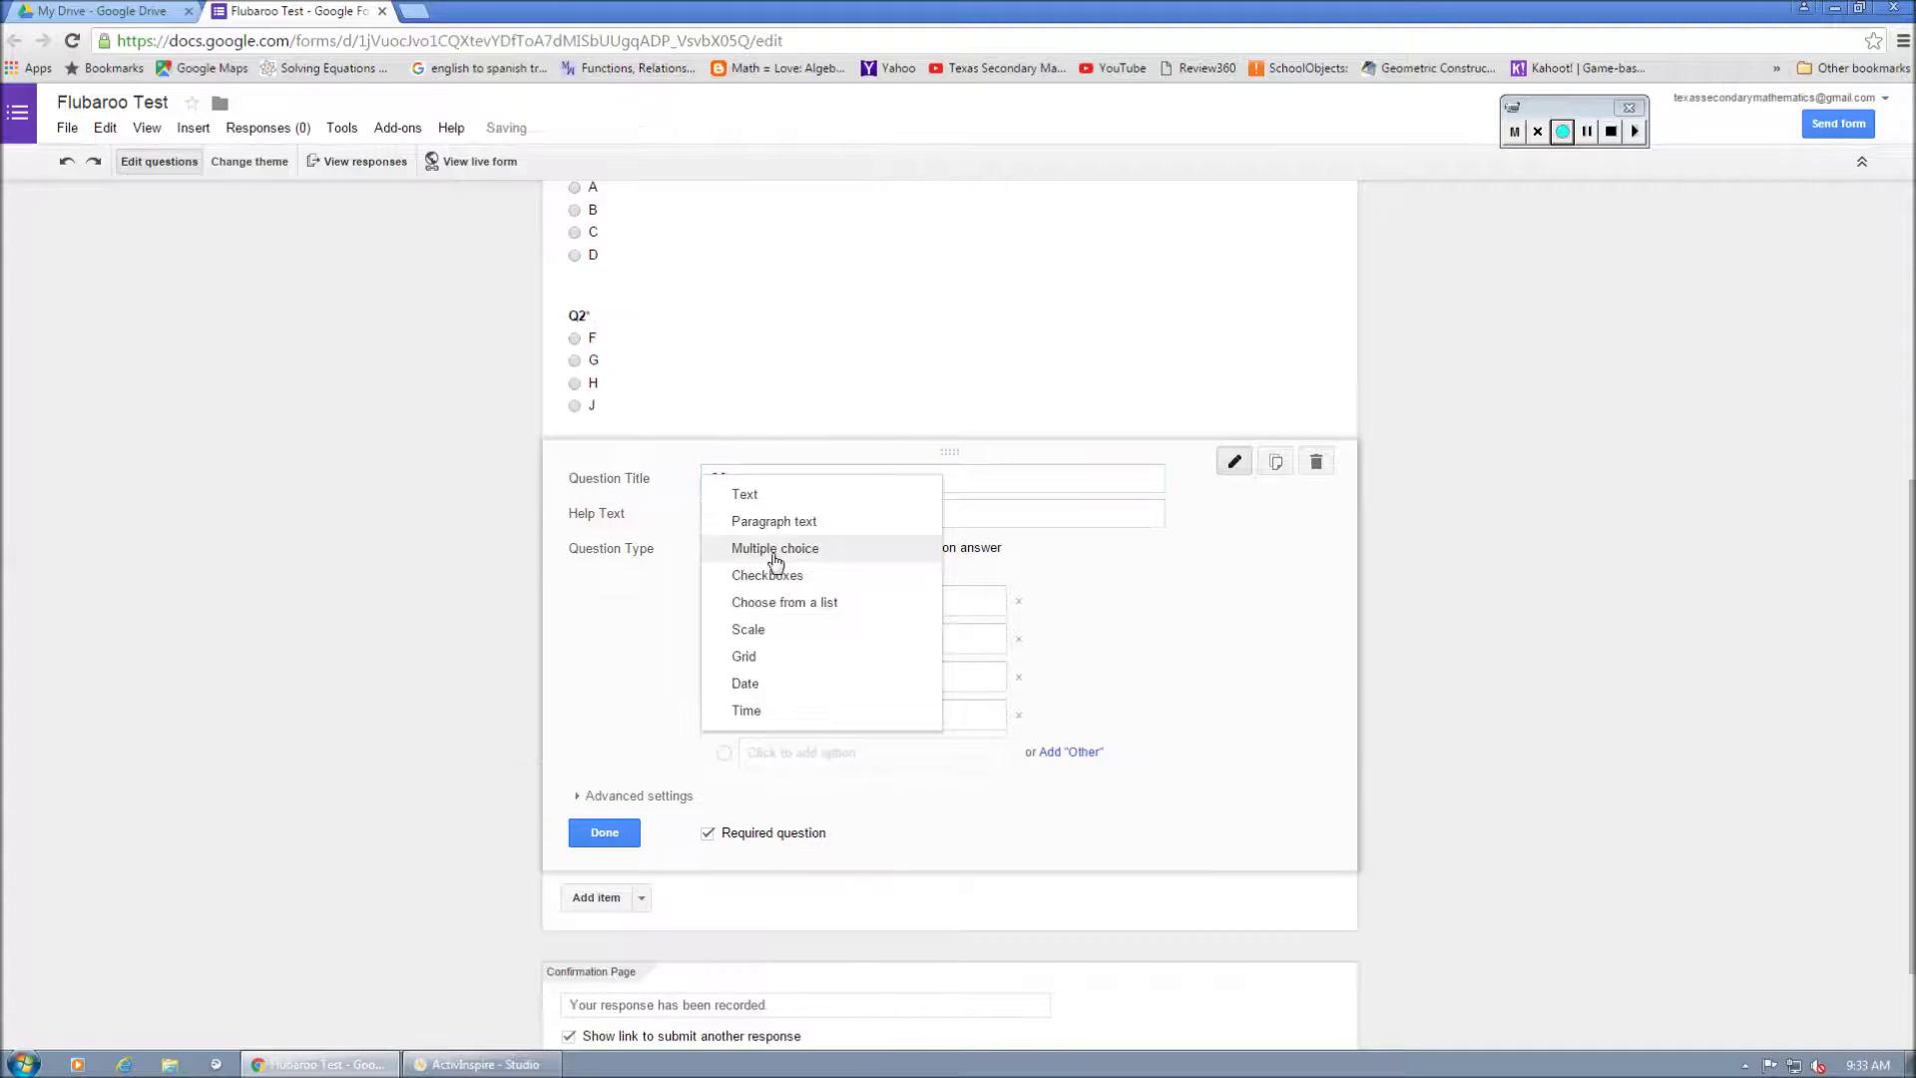
left_click(749, 493)
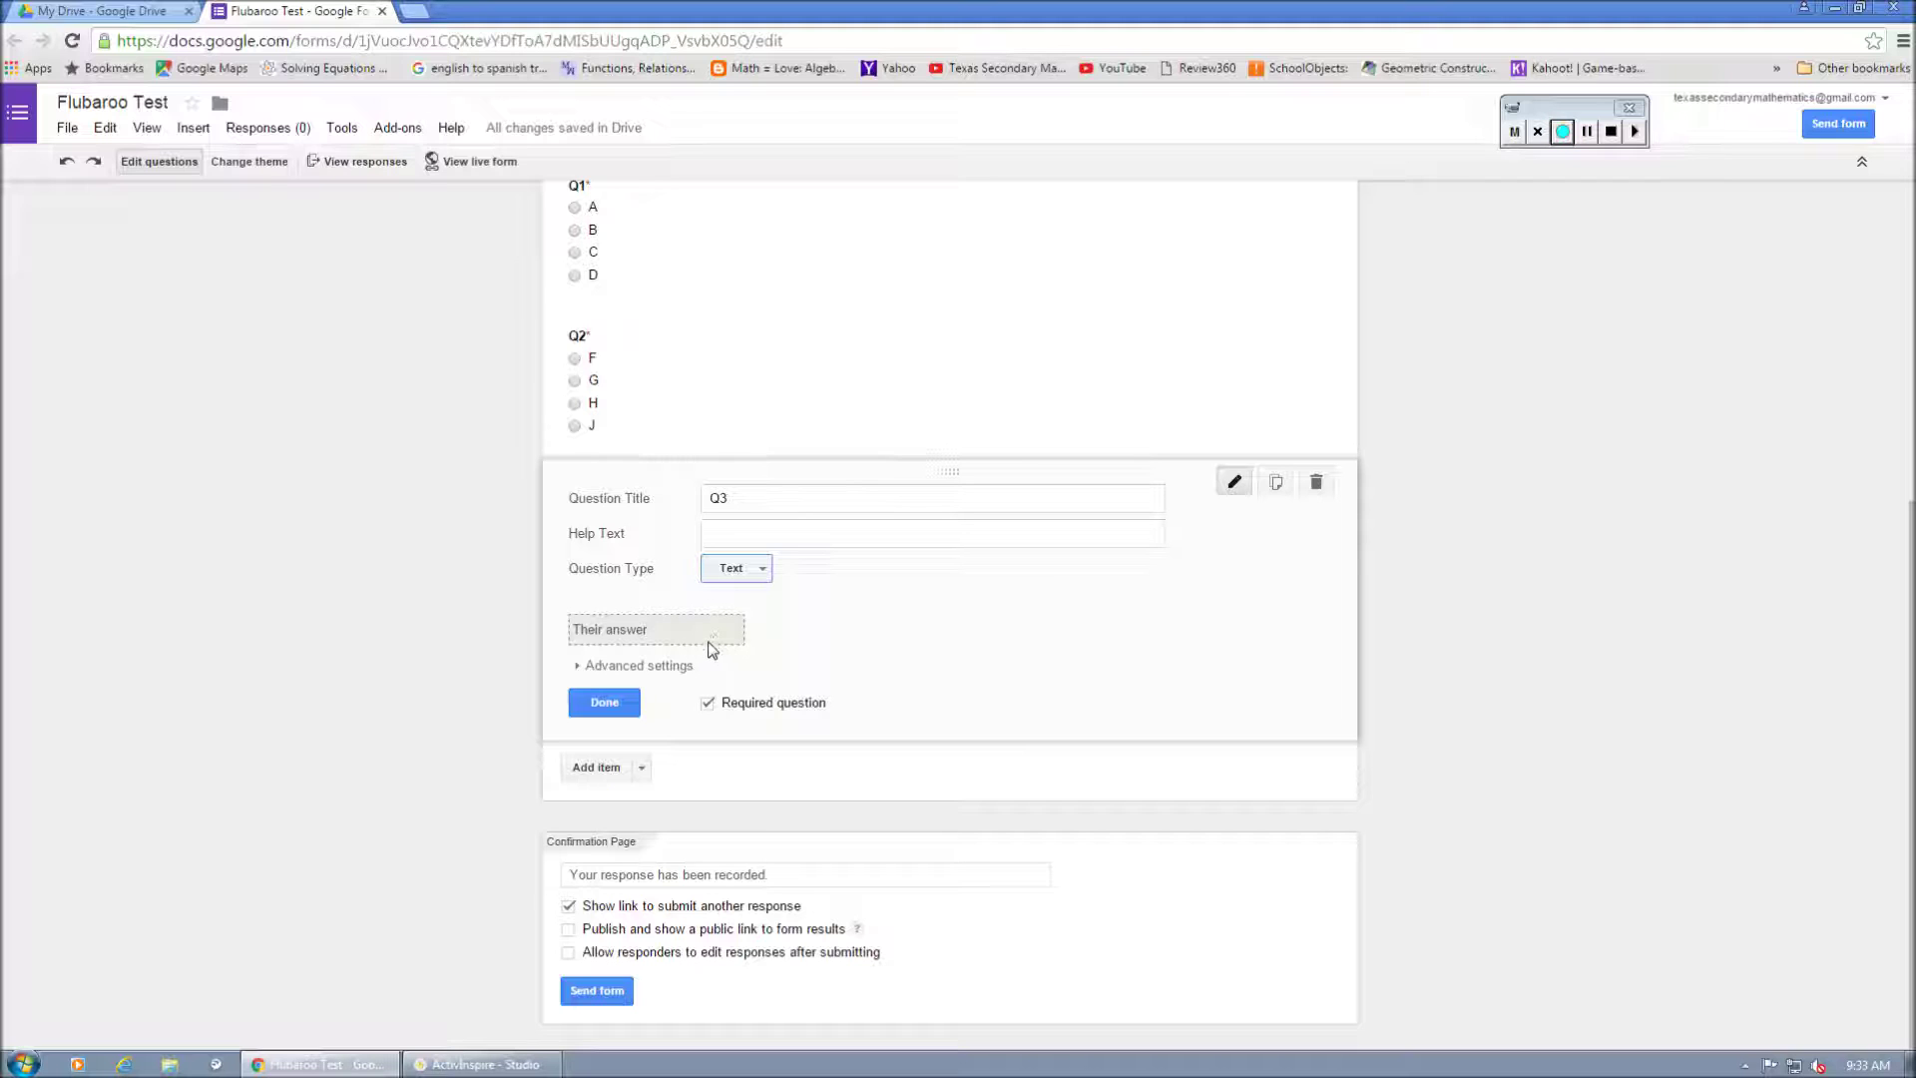
left_click(620, 709)
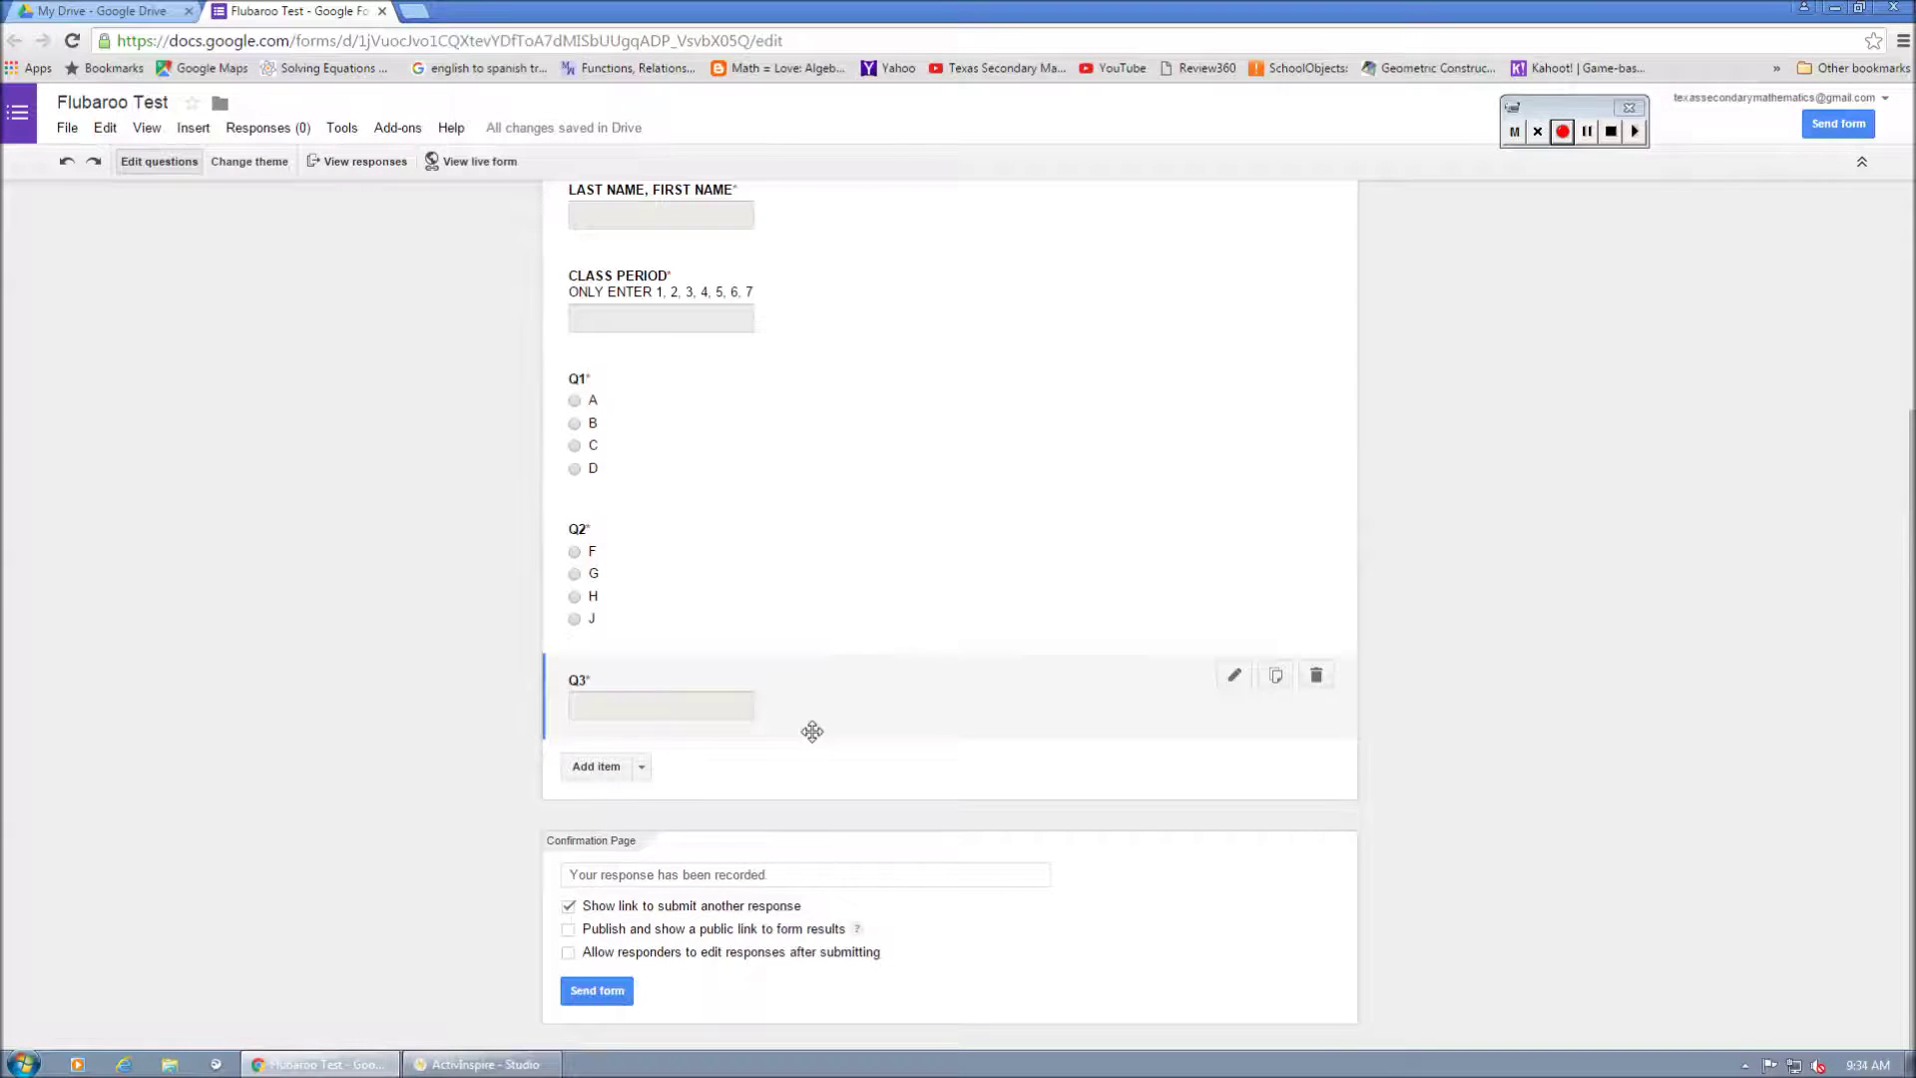
left_click(764, 696)
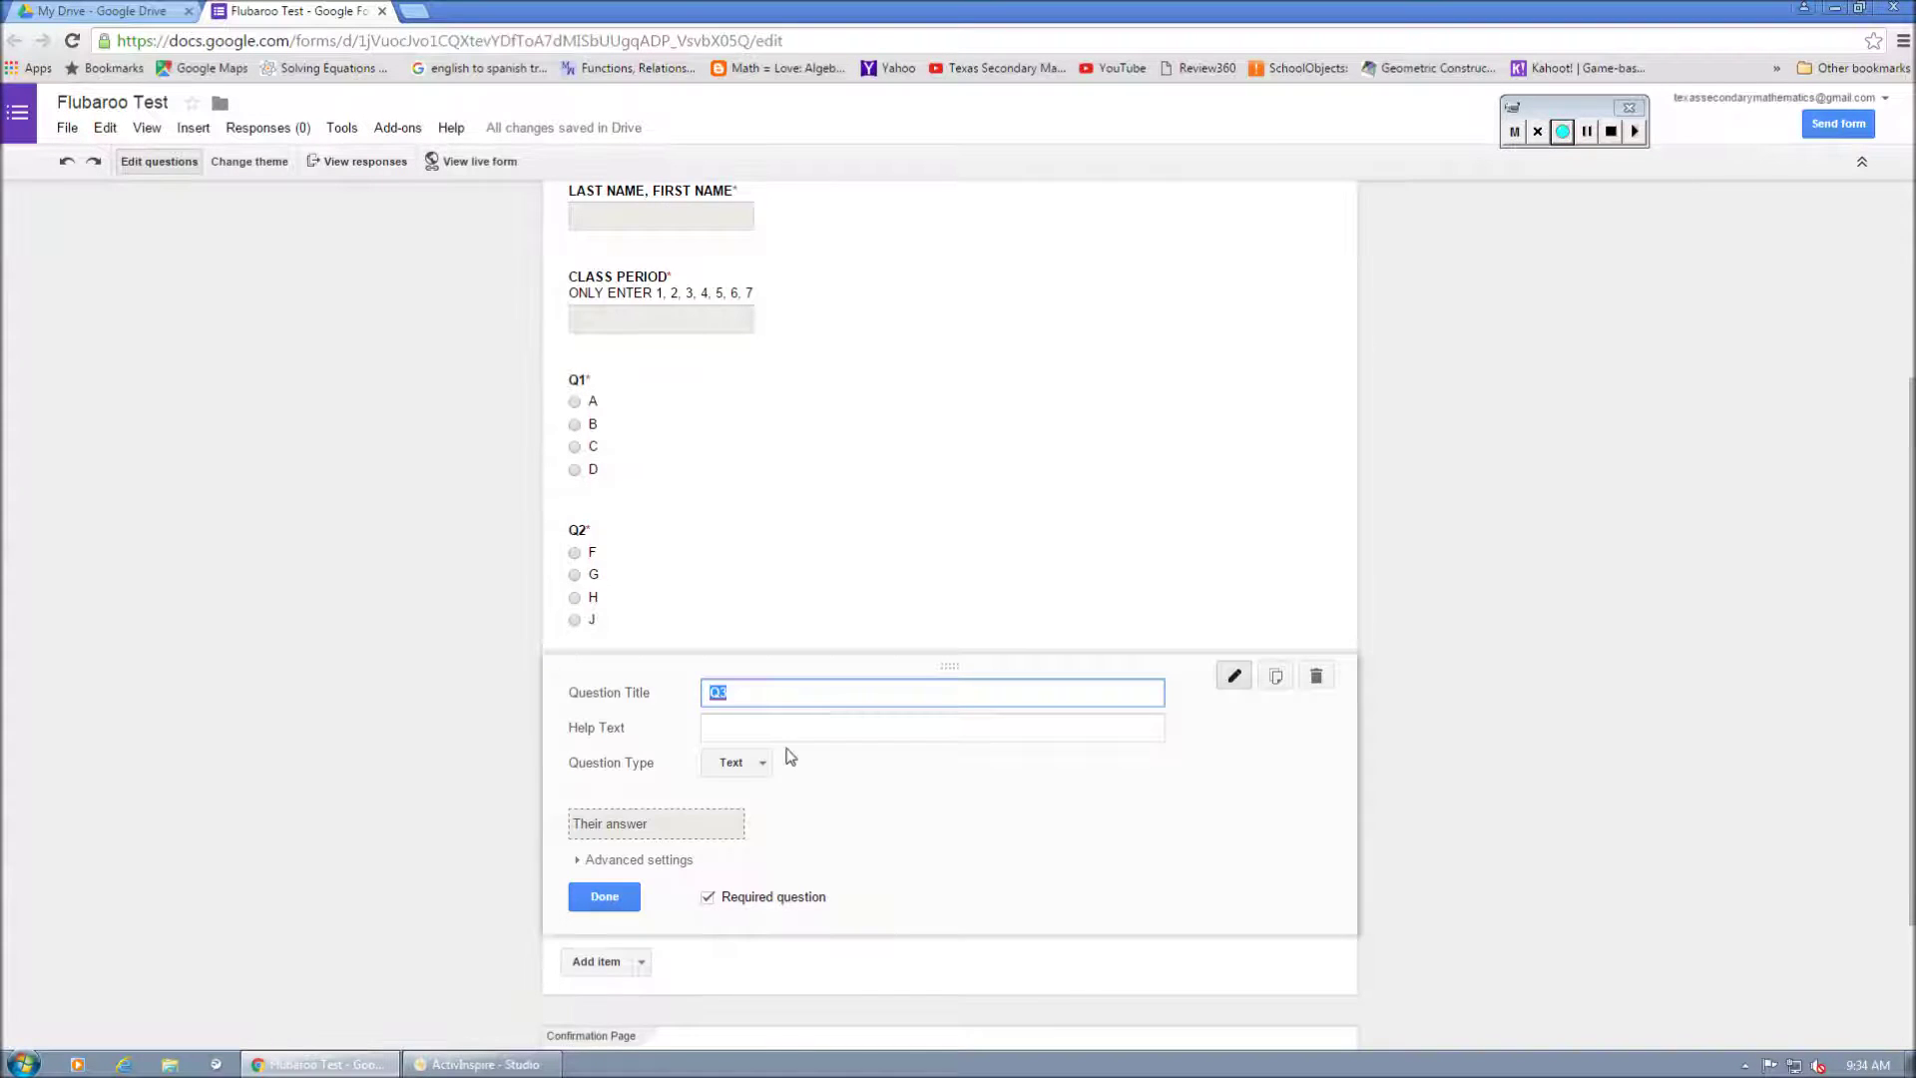
Duplicate Q3 and retitle the copy Q4.
left_click(1276, 677)
left_click(984, 777)
key("BackSpace")
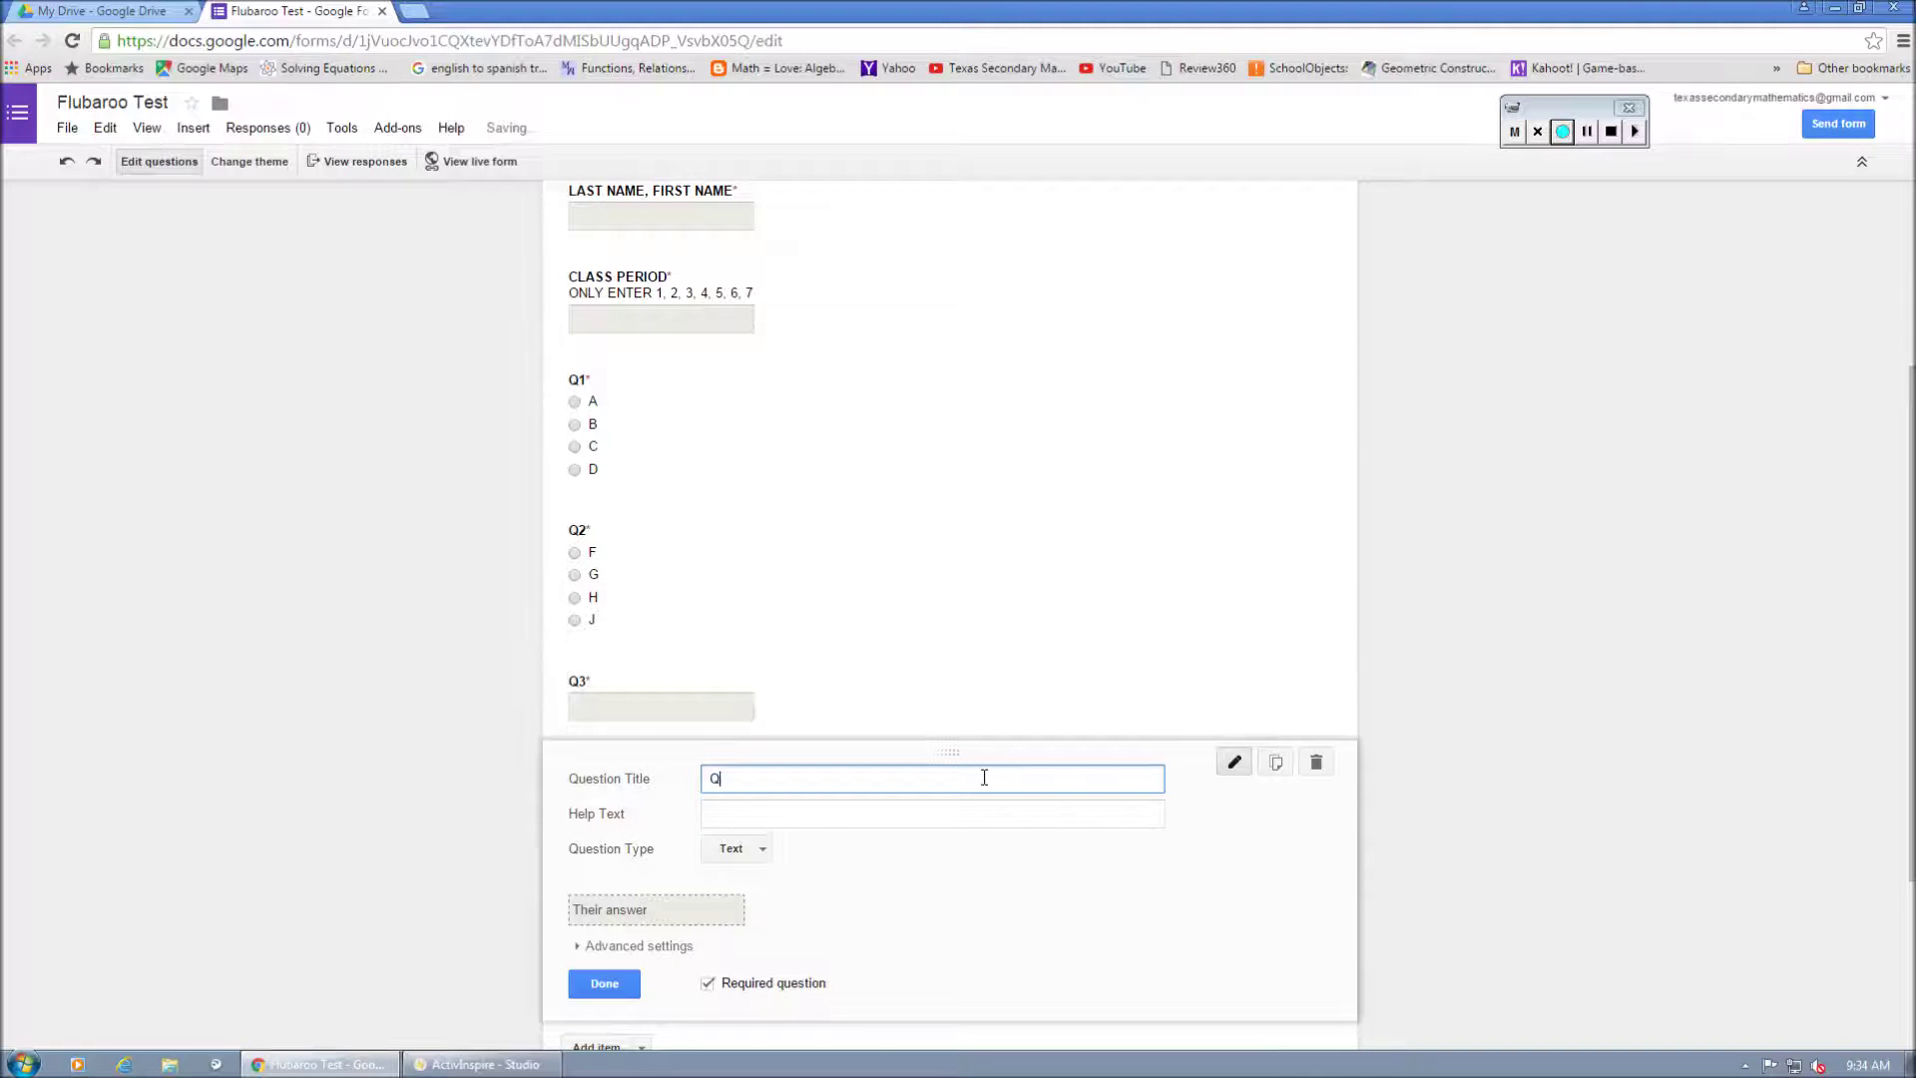
type("4")
left_click(477, 1064)
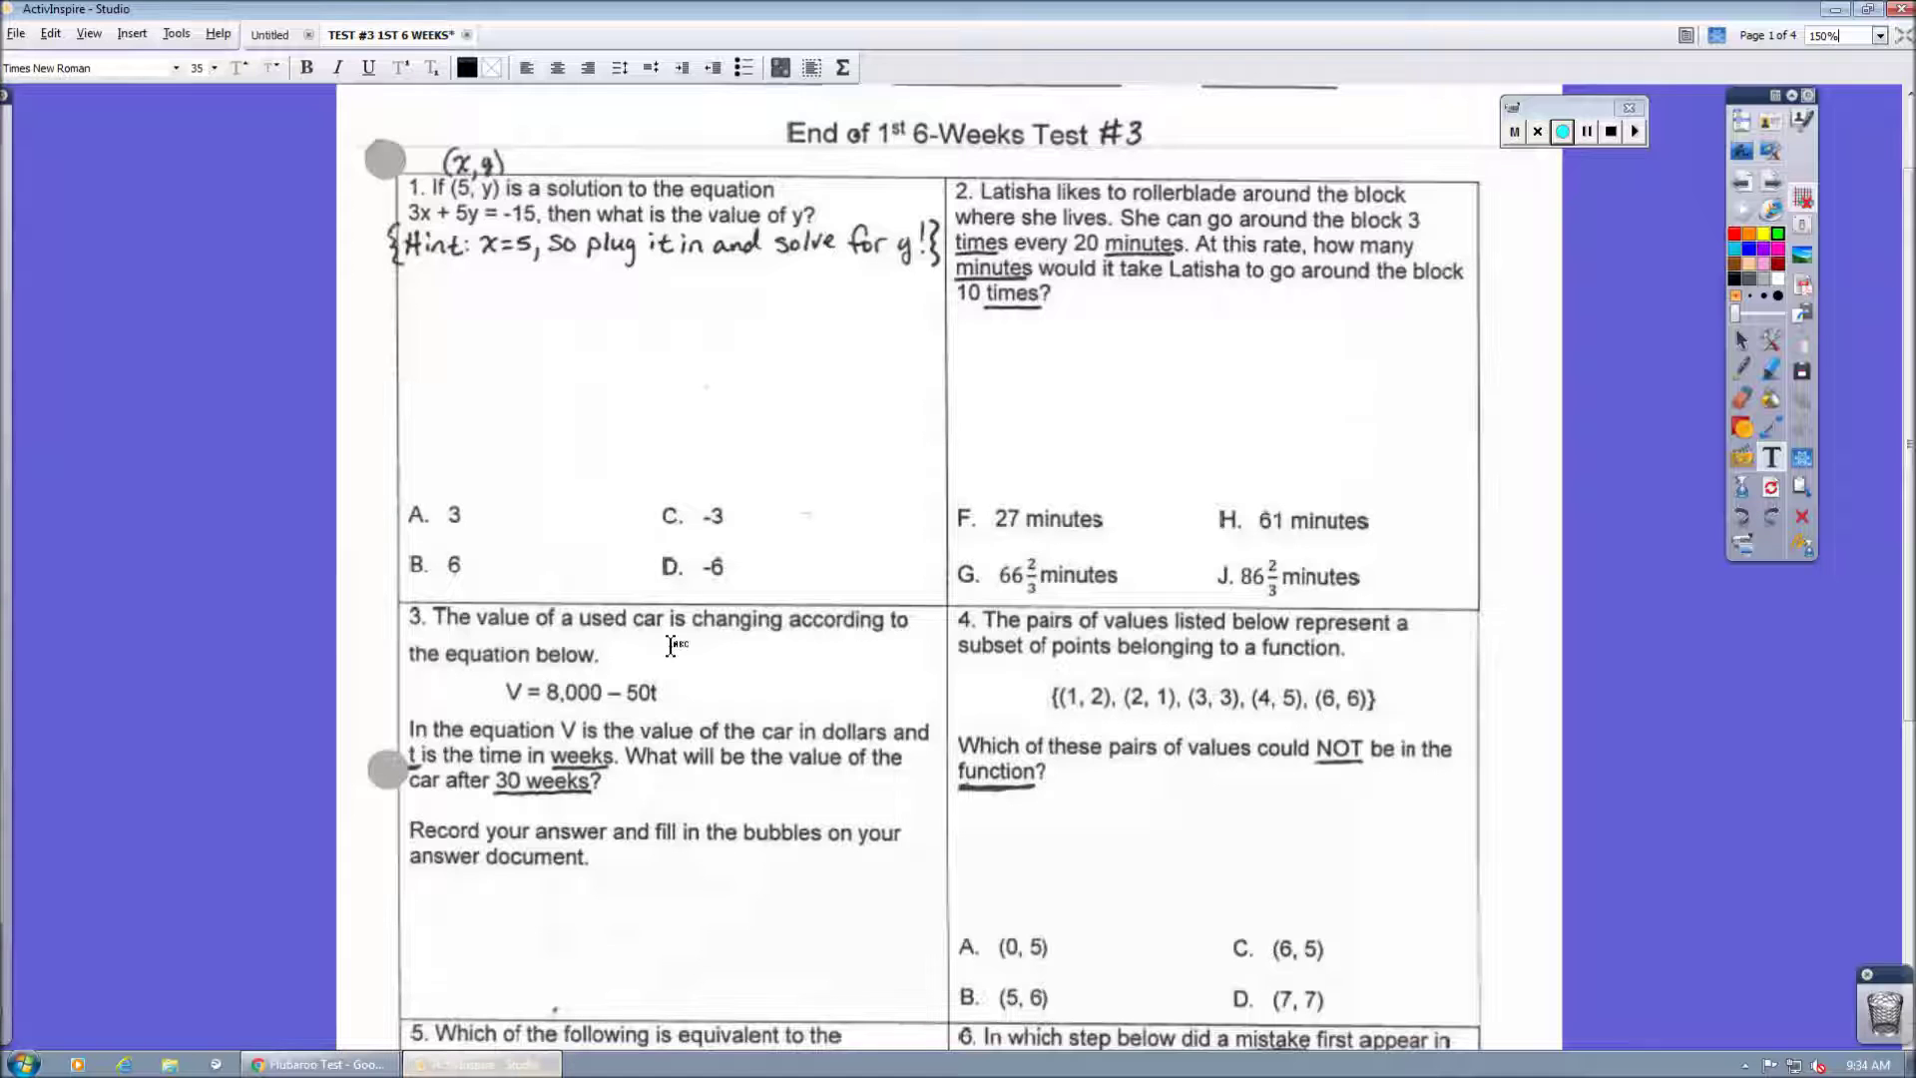
left_click(477, 1064)
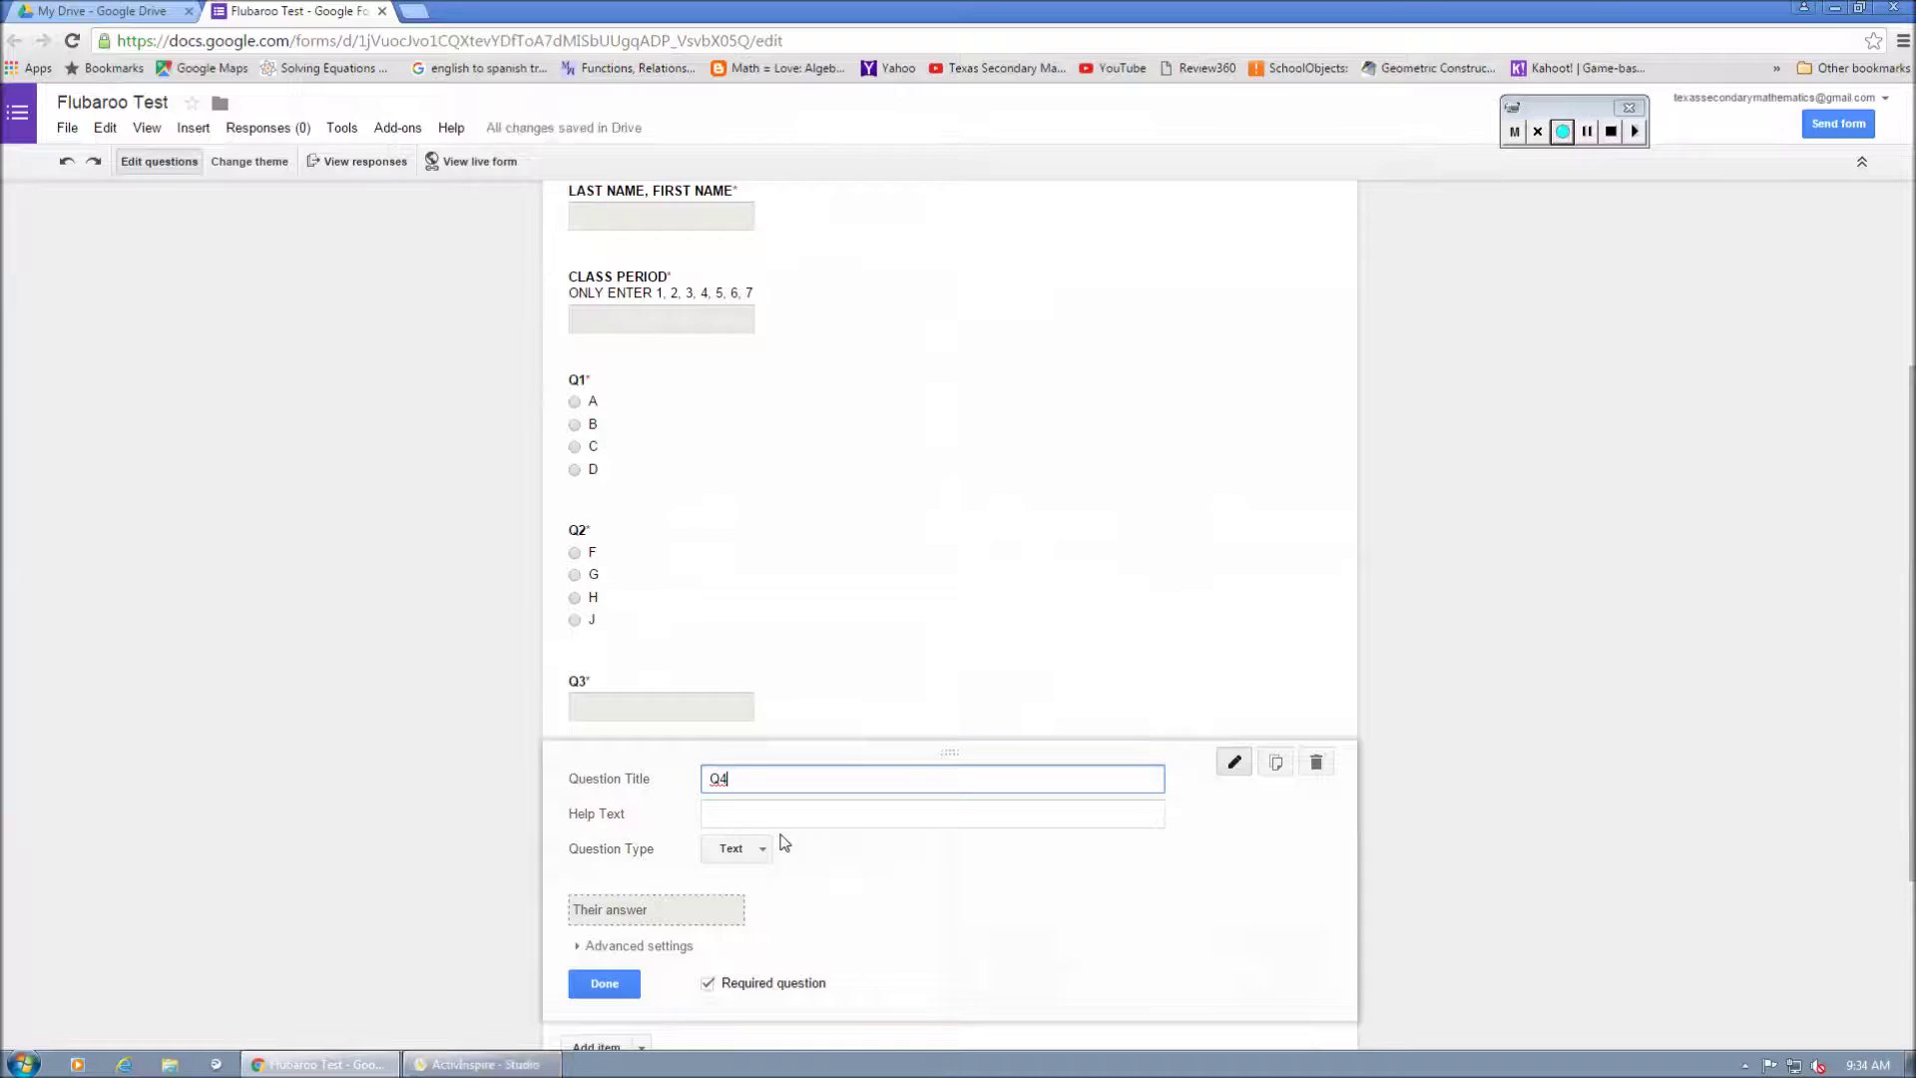
Make Q4 multiple choice with answer choices A, B, C and D.
left_click(736, 849)
left_click(737, 864)
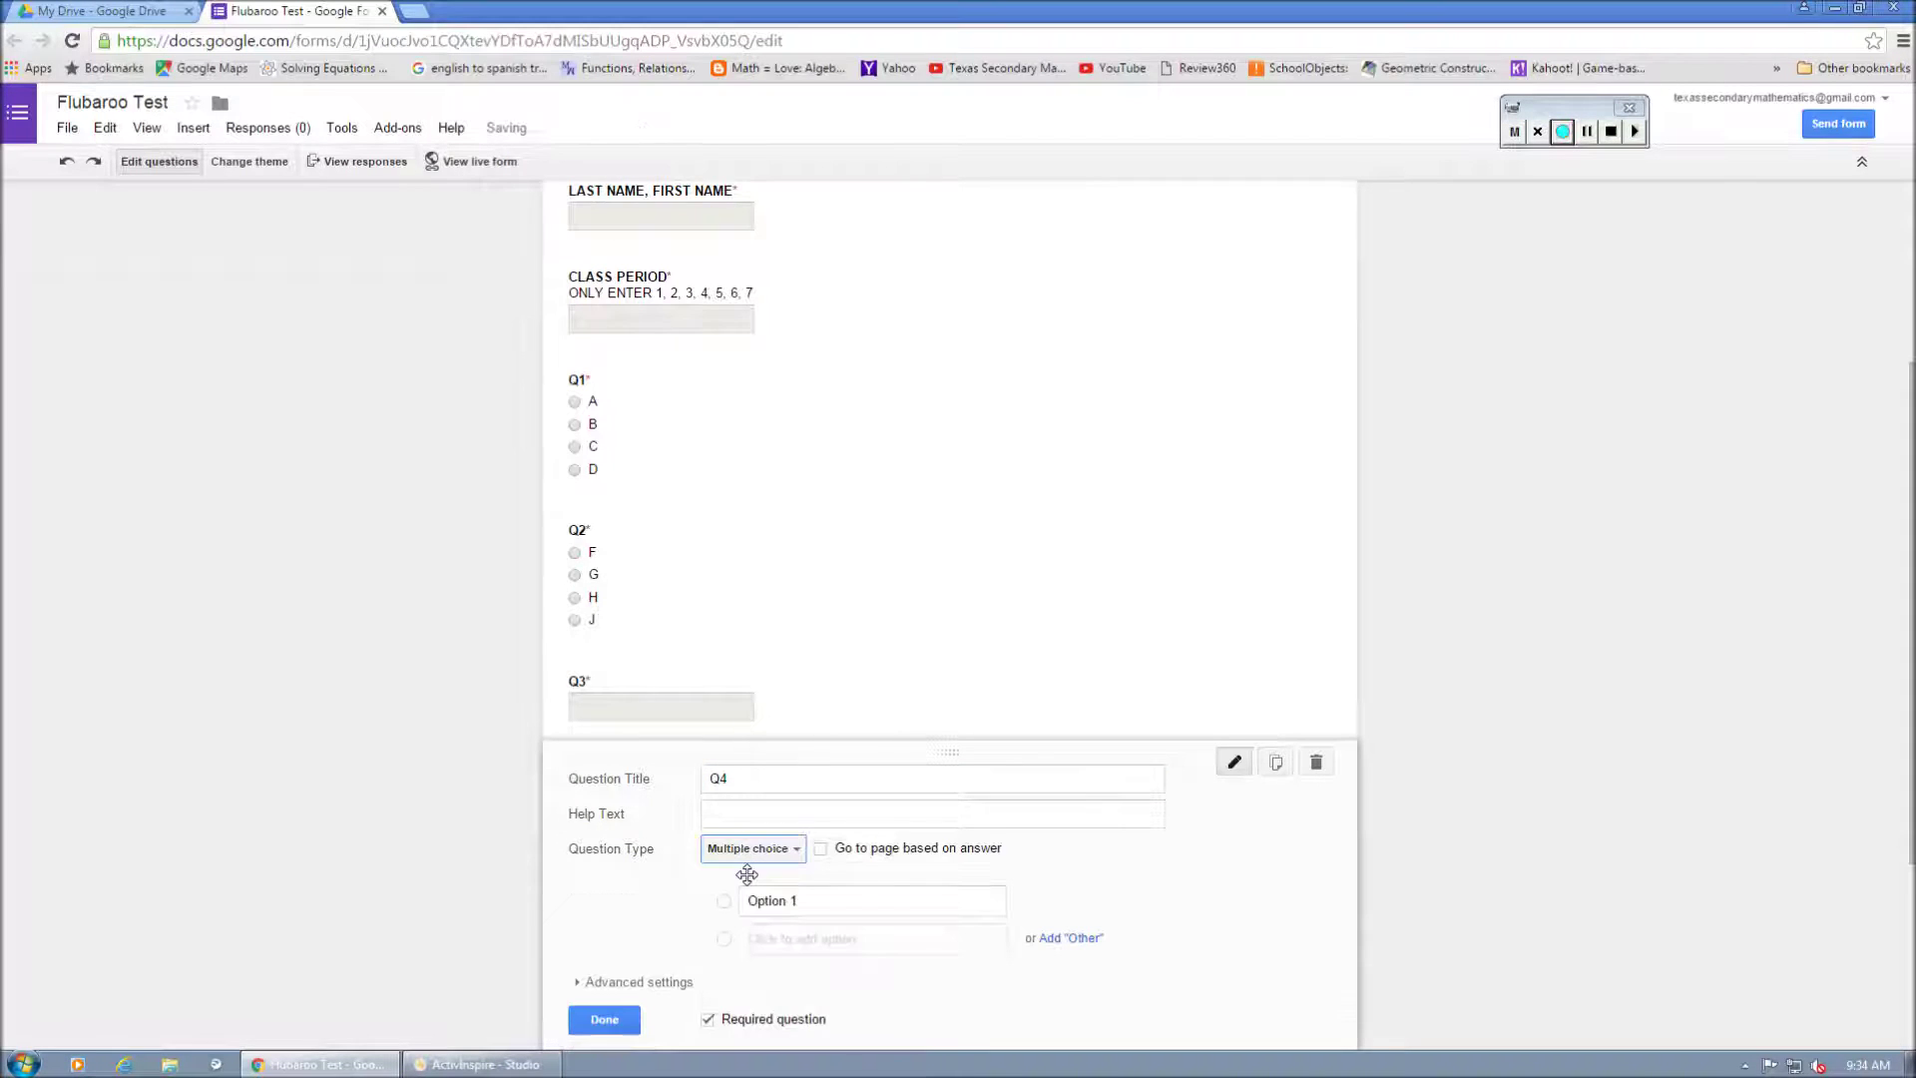
left_click(765, 900)
type("A")
key("Return")
type("B")
key("Return")
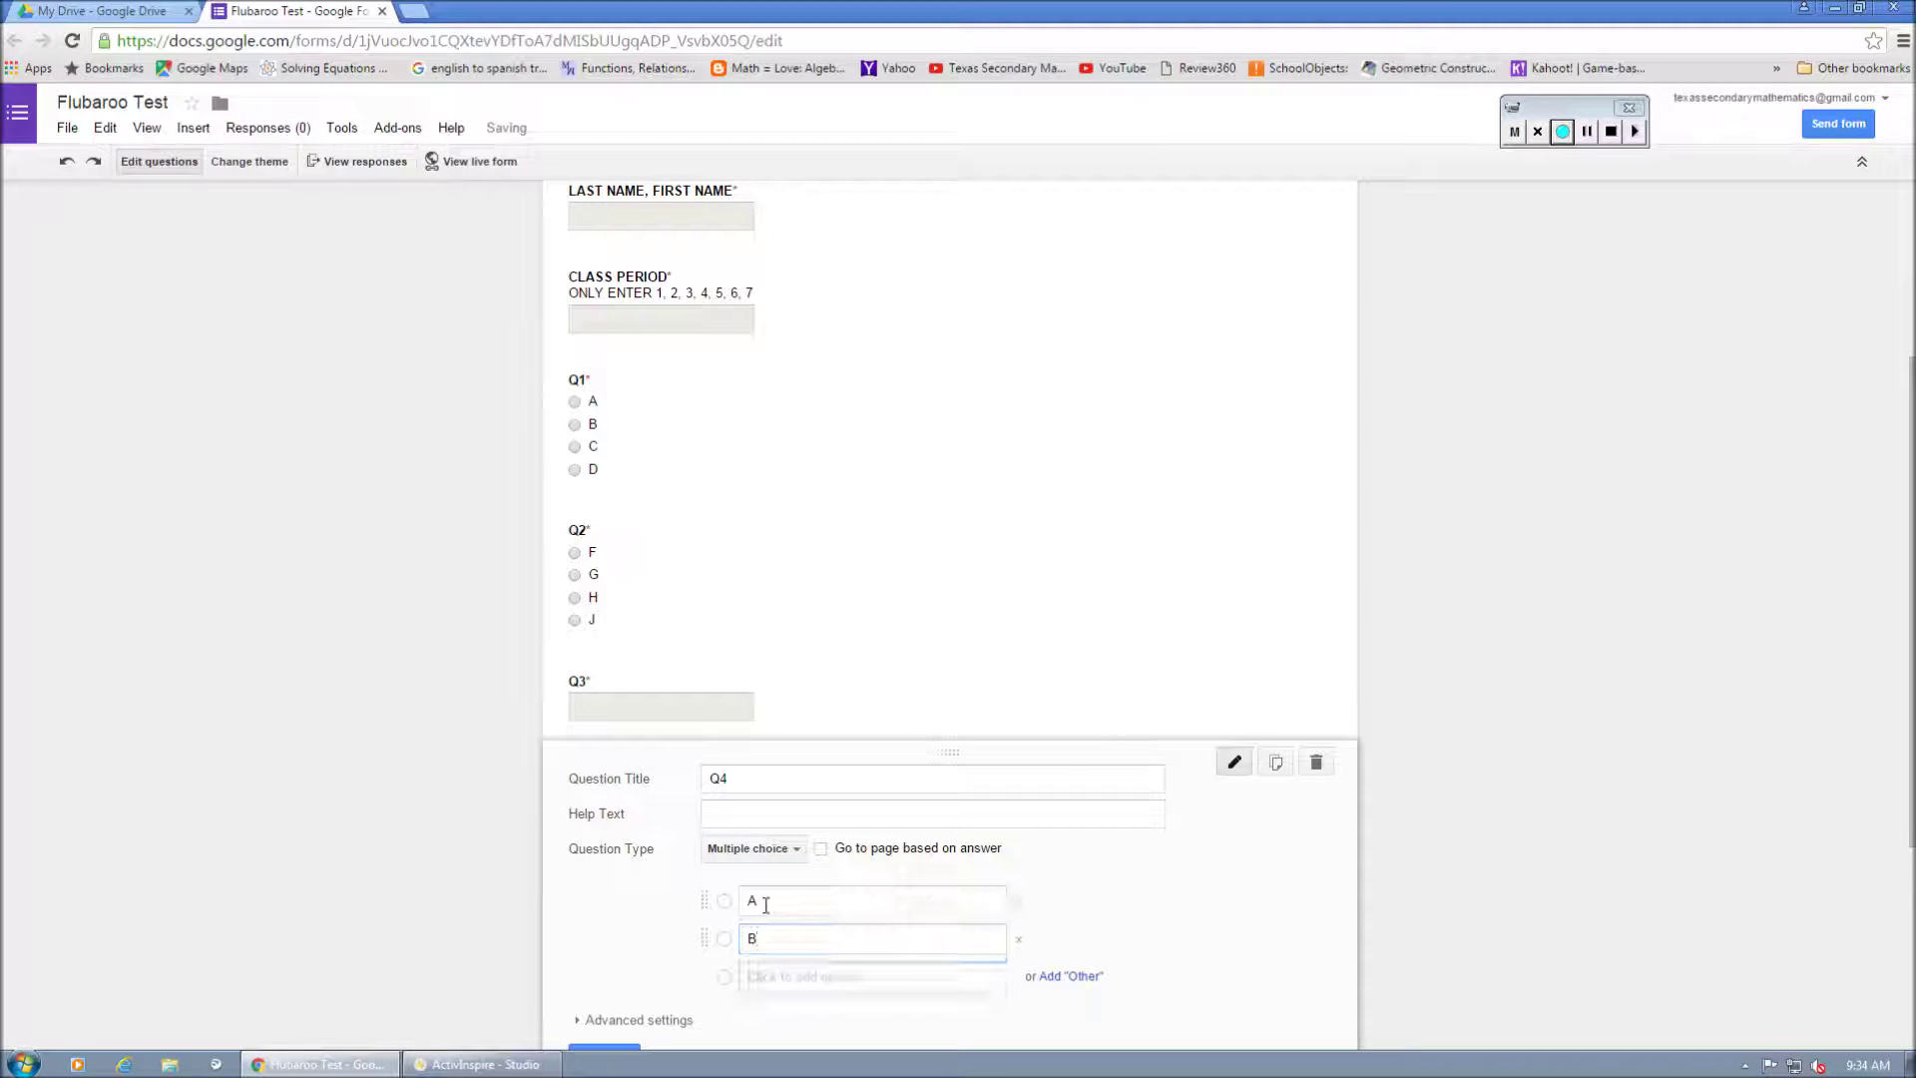
type("C")
key("Return")
type("D")
scroll(639, 758, "down", 4)
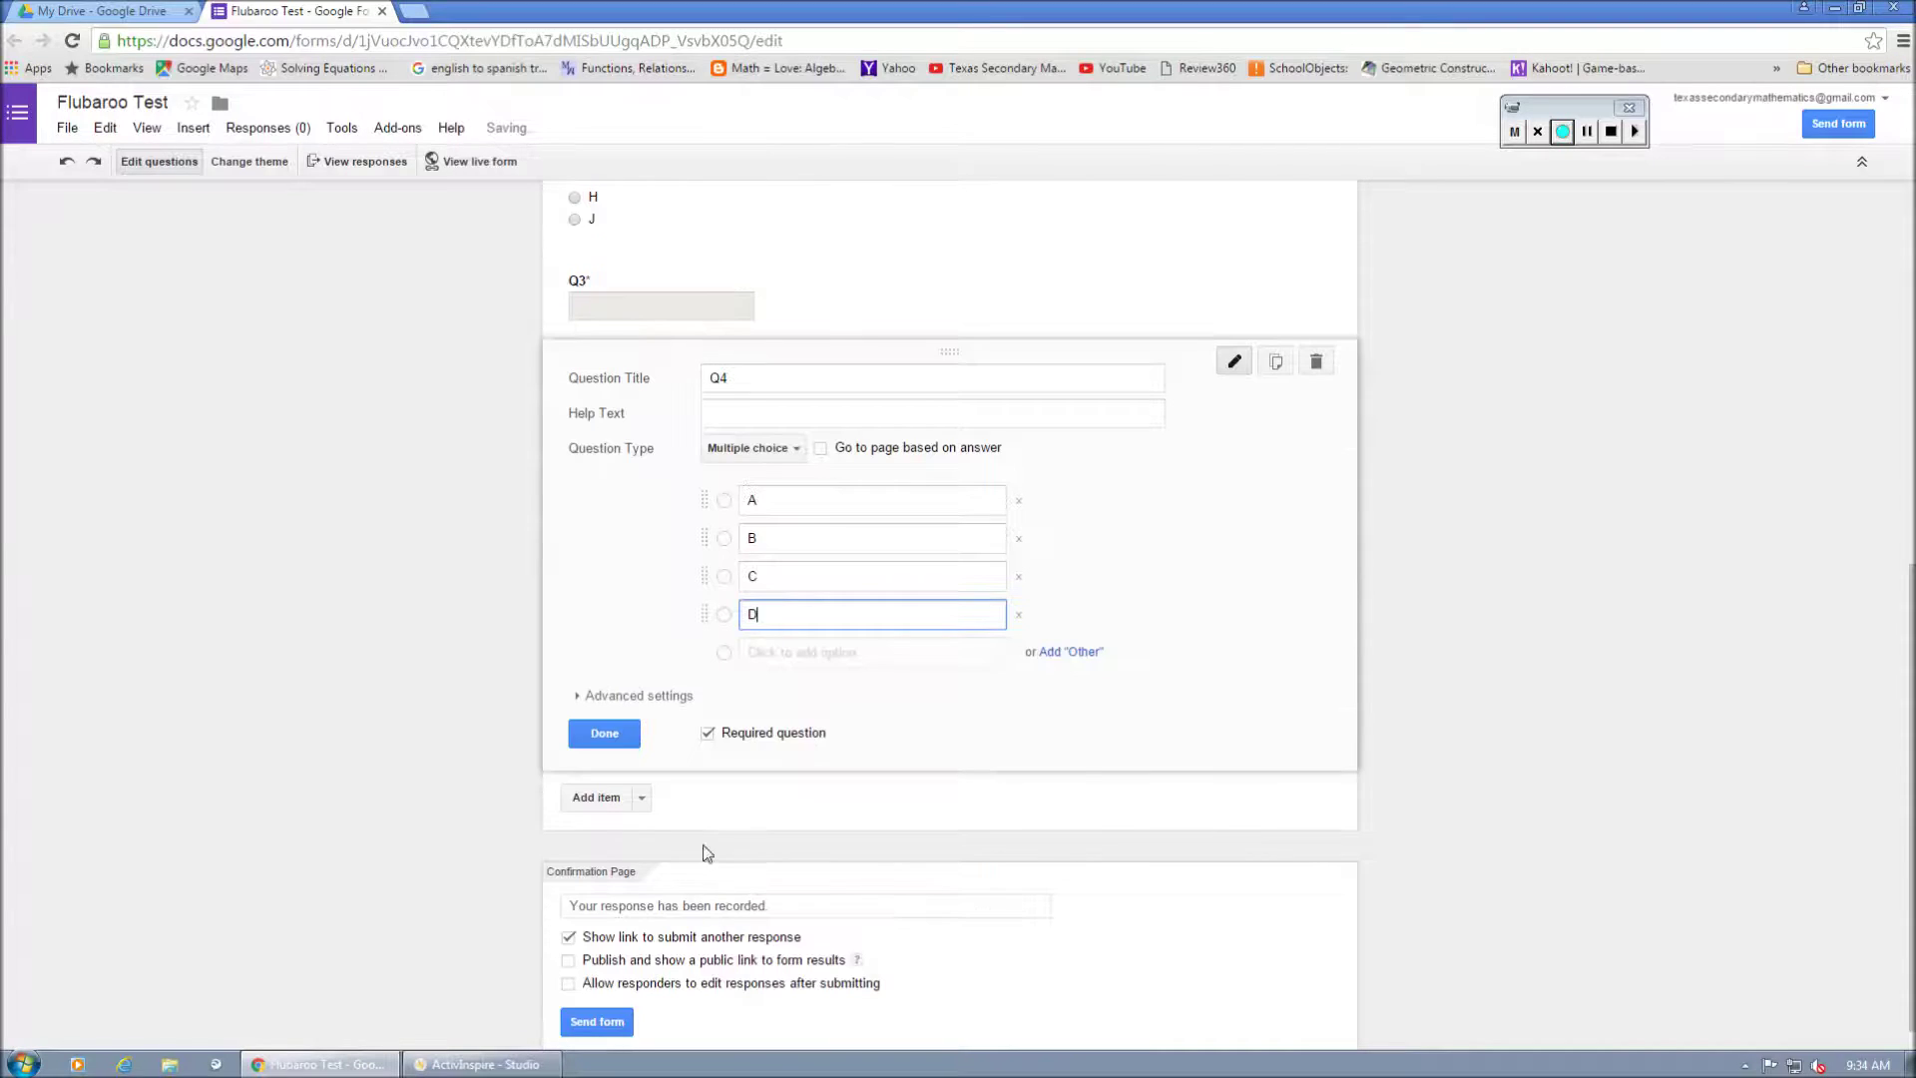
left_click(621, 736)
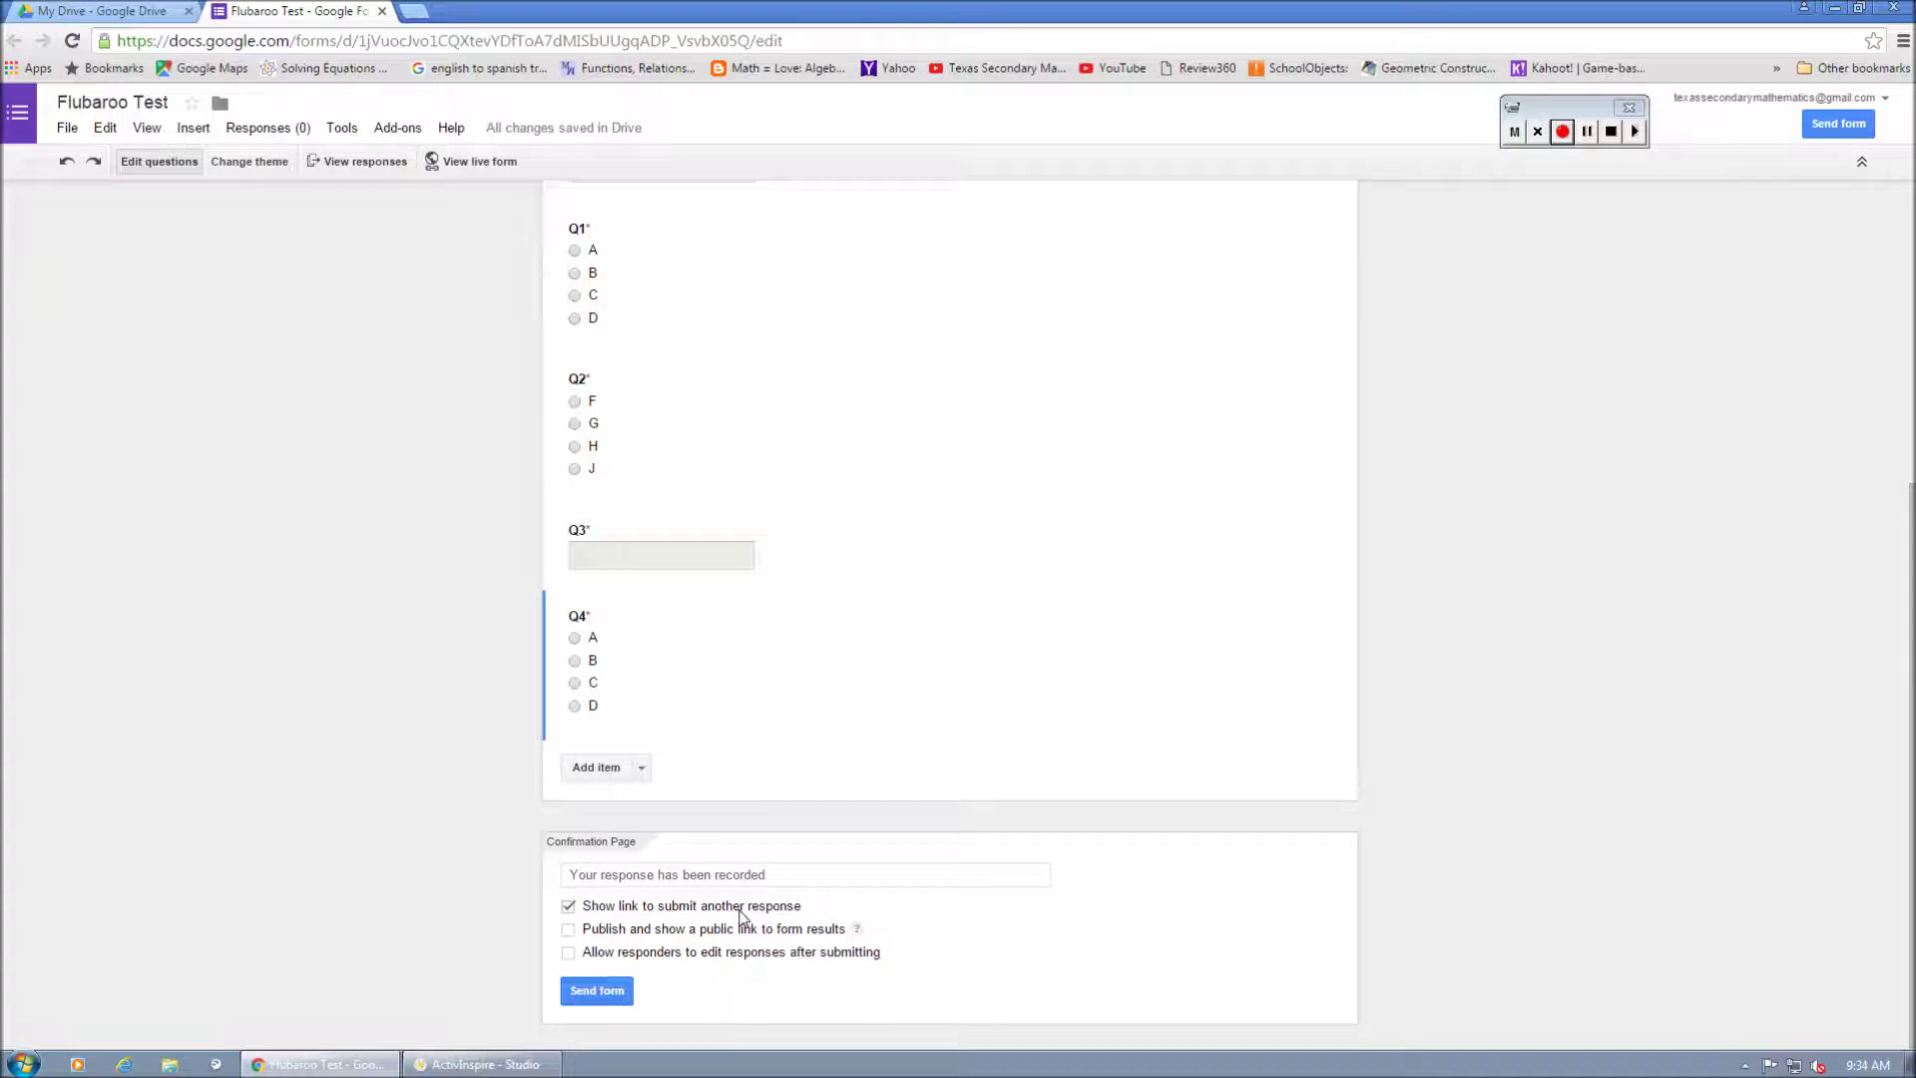
scroll(741, 898, "up", 5)
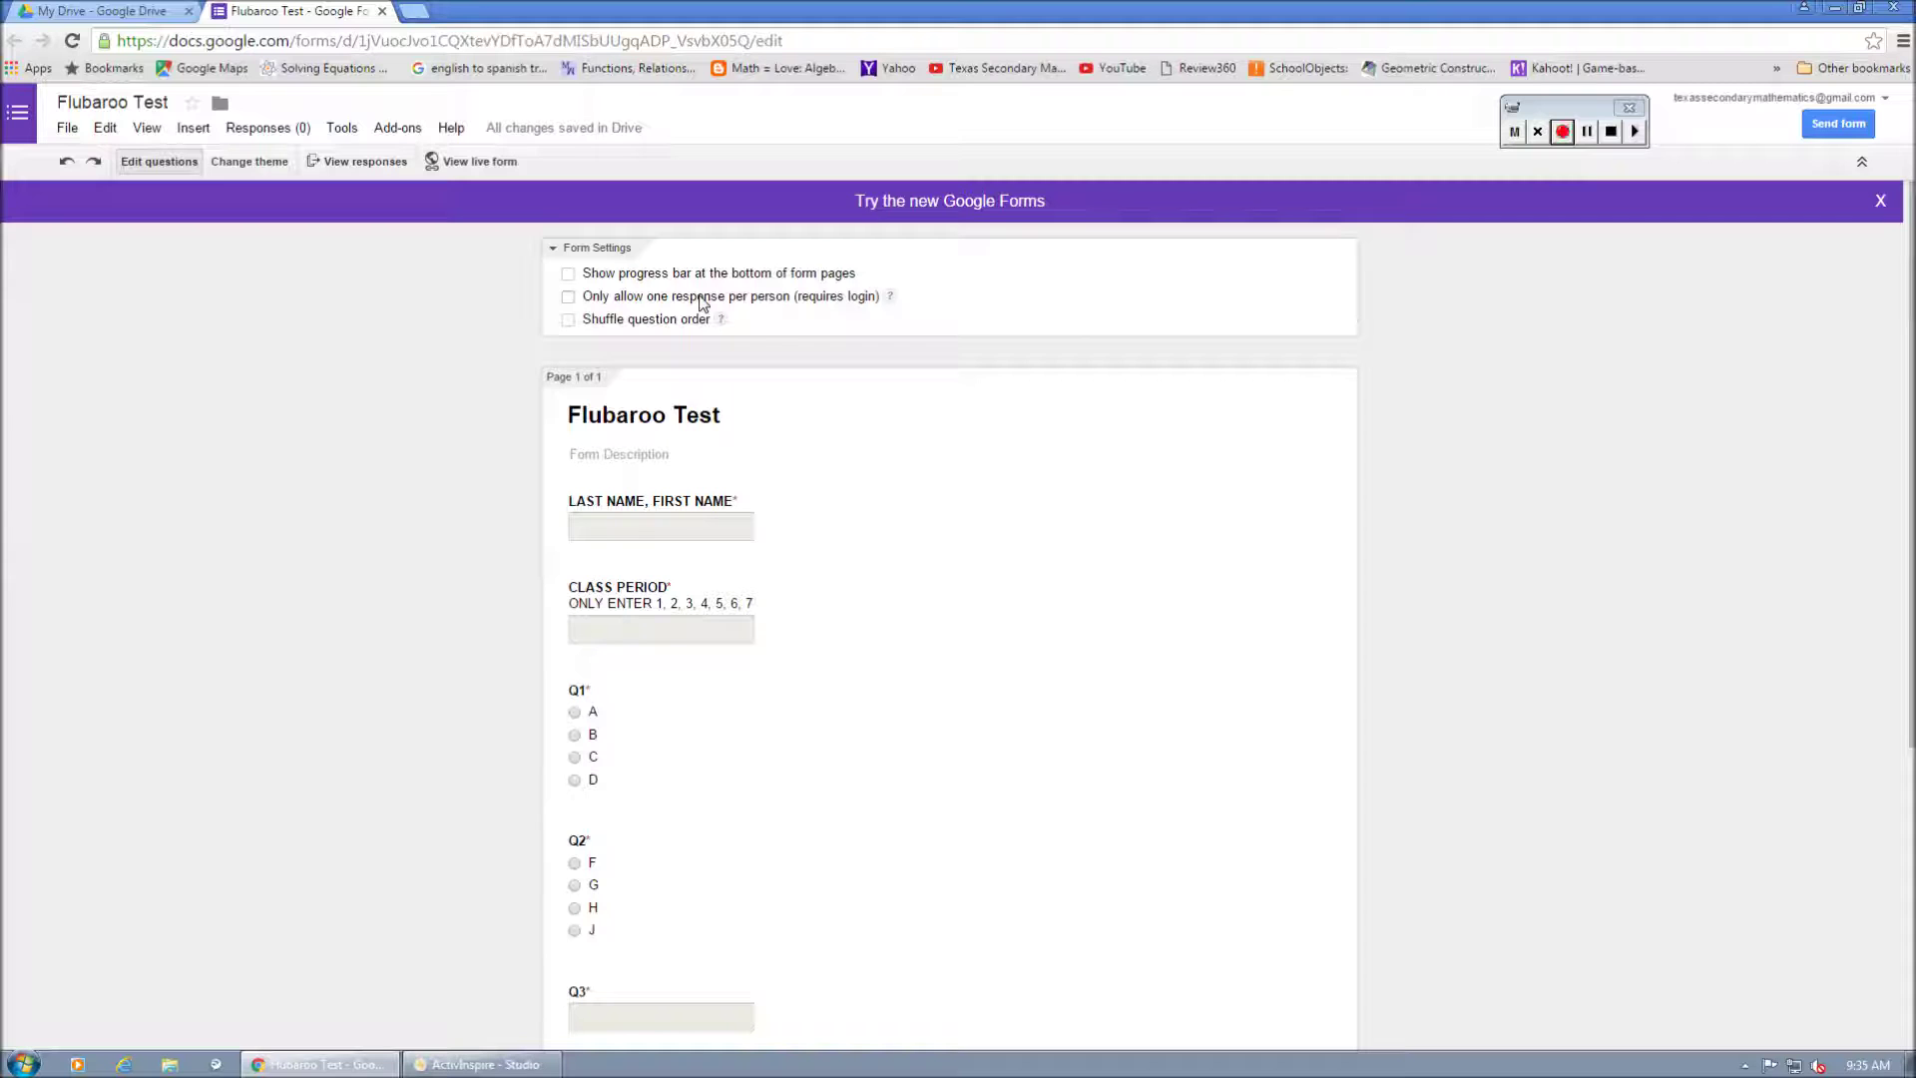
left_click(477, 162)
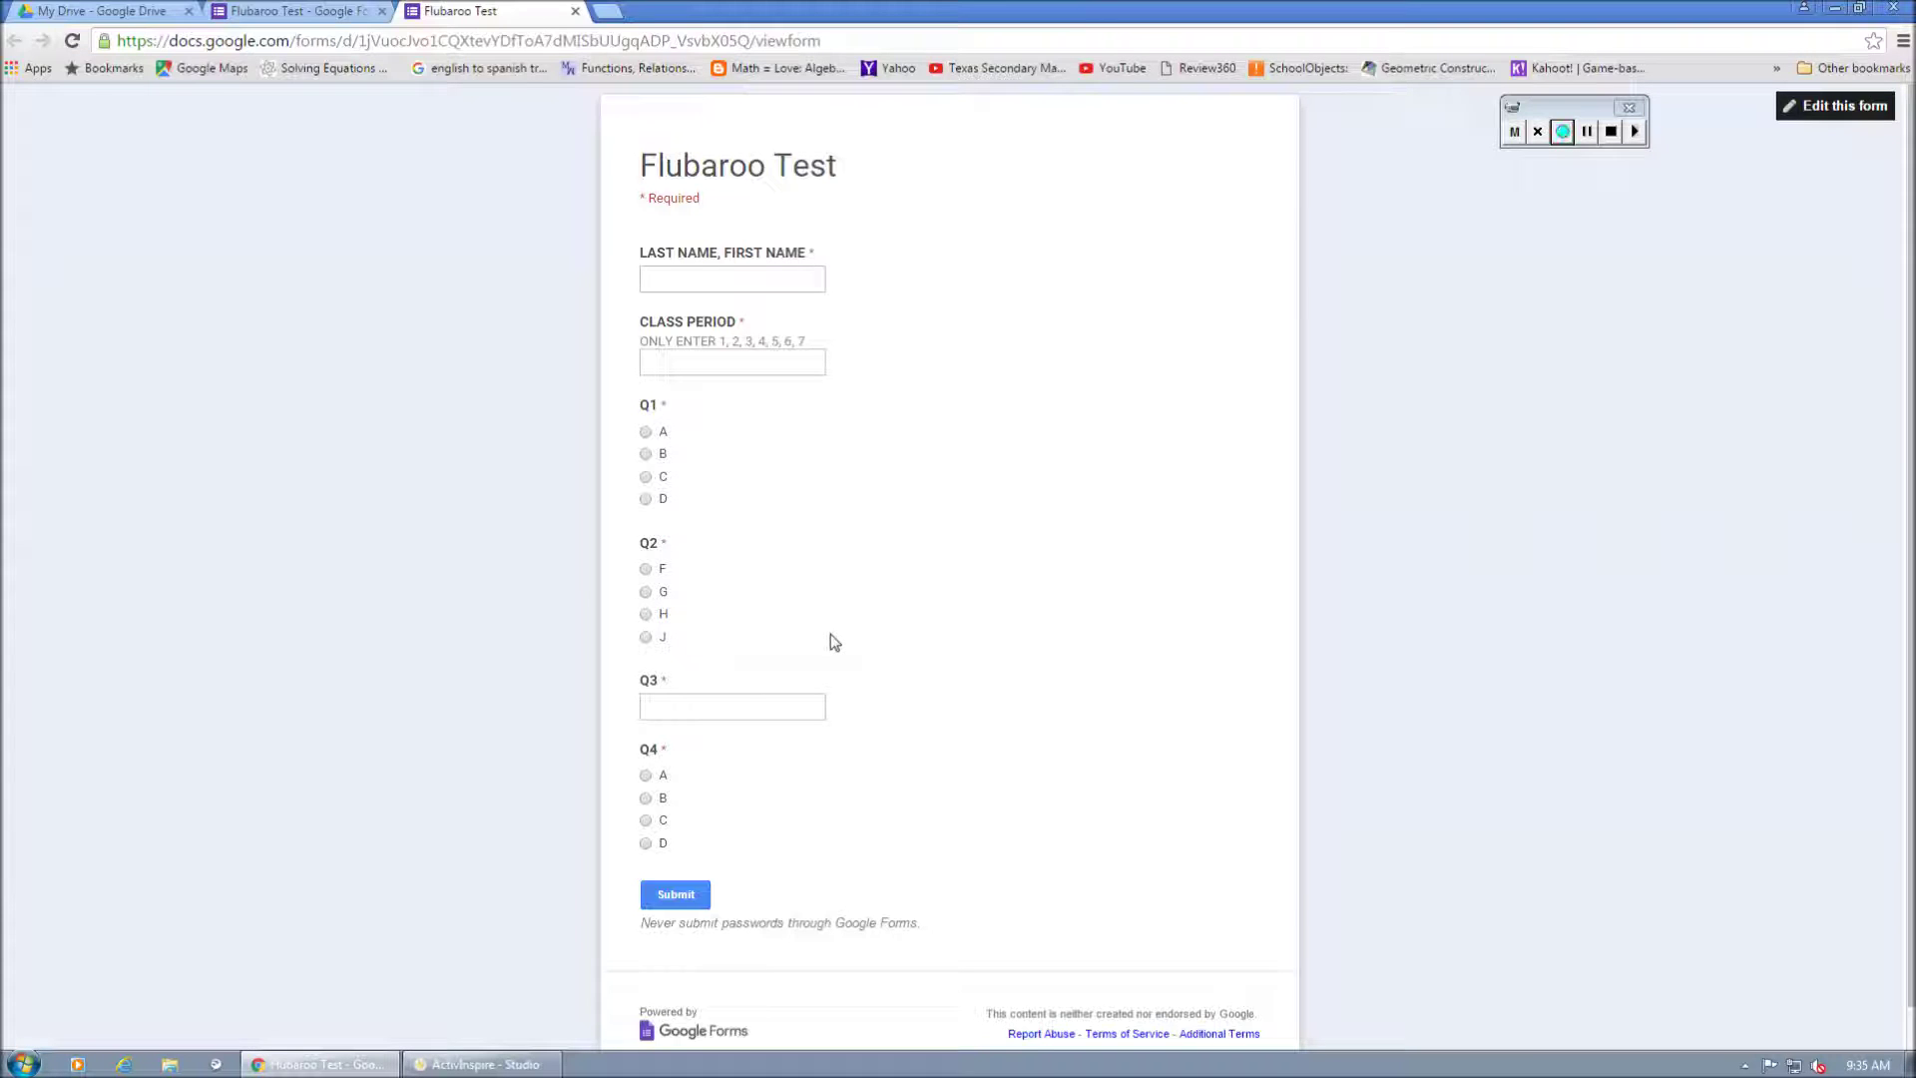
Copy the live form's web address and go to goo.gl in the editor tab.
left_click(616, 41)
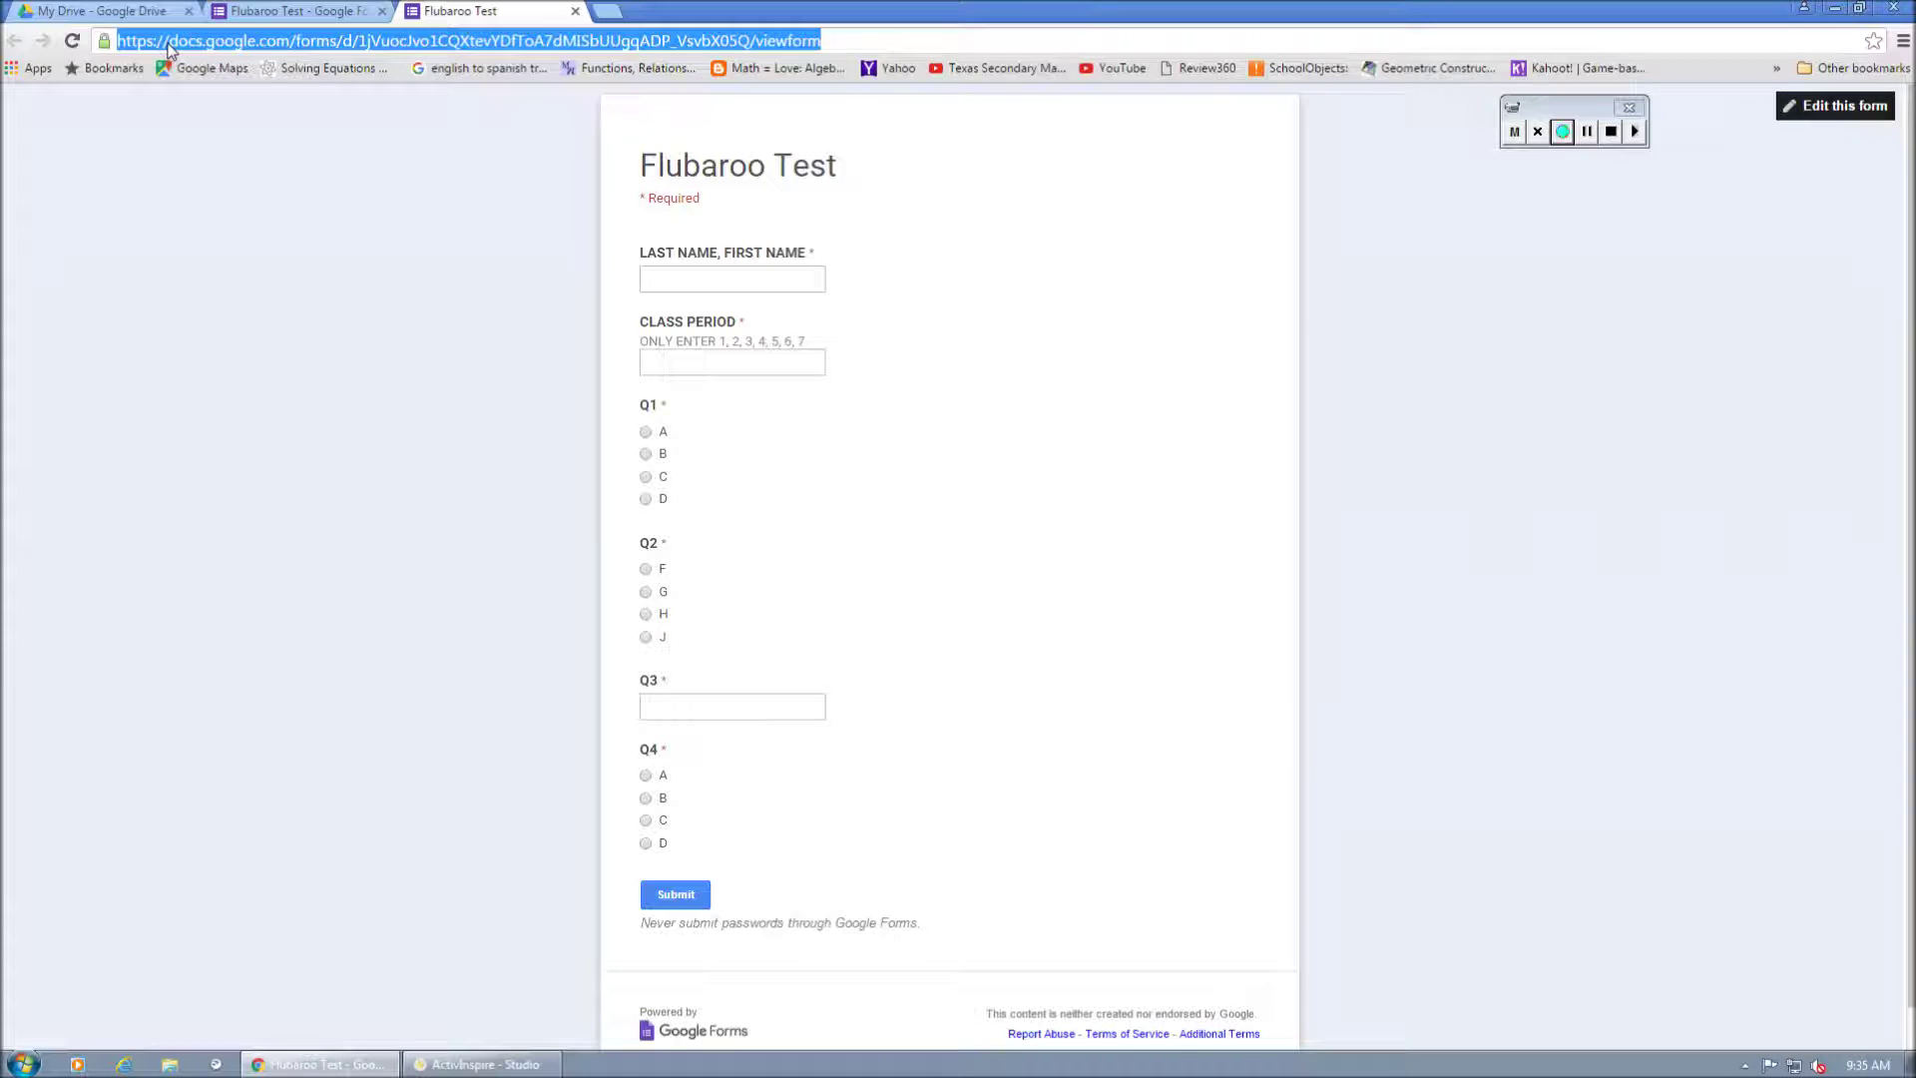
left_click(299, 11)
type("goo.gl")
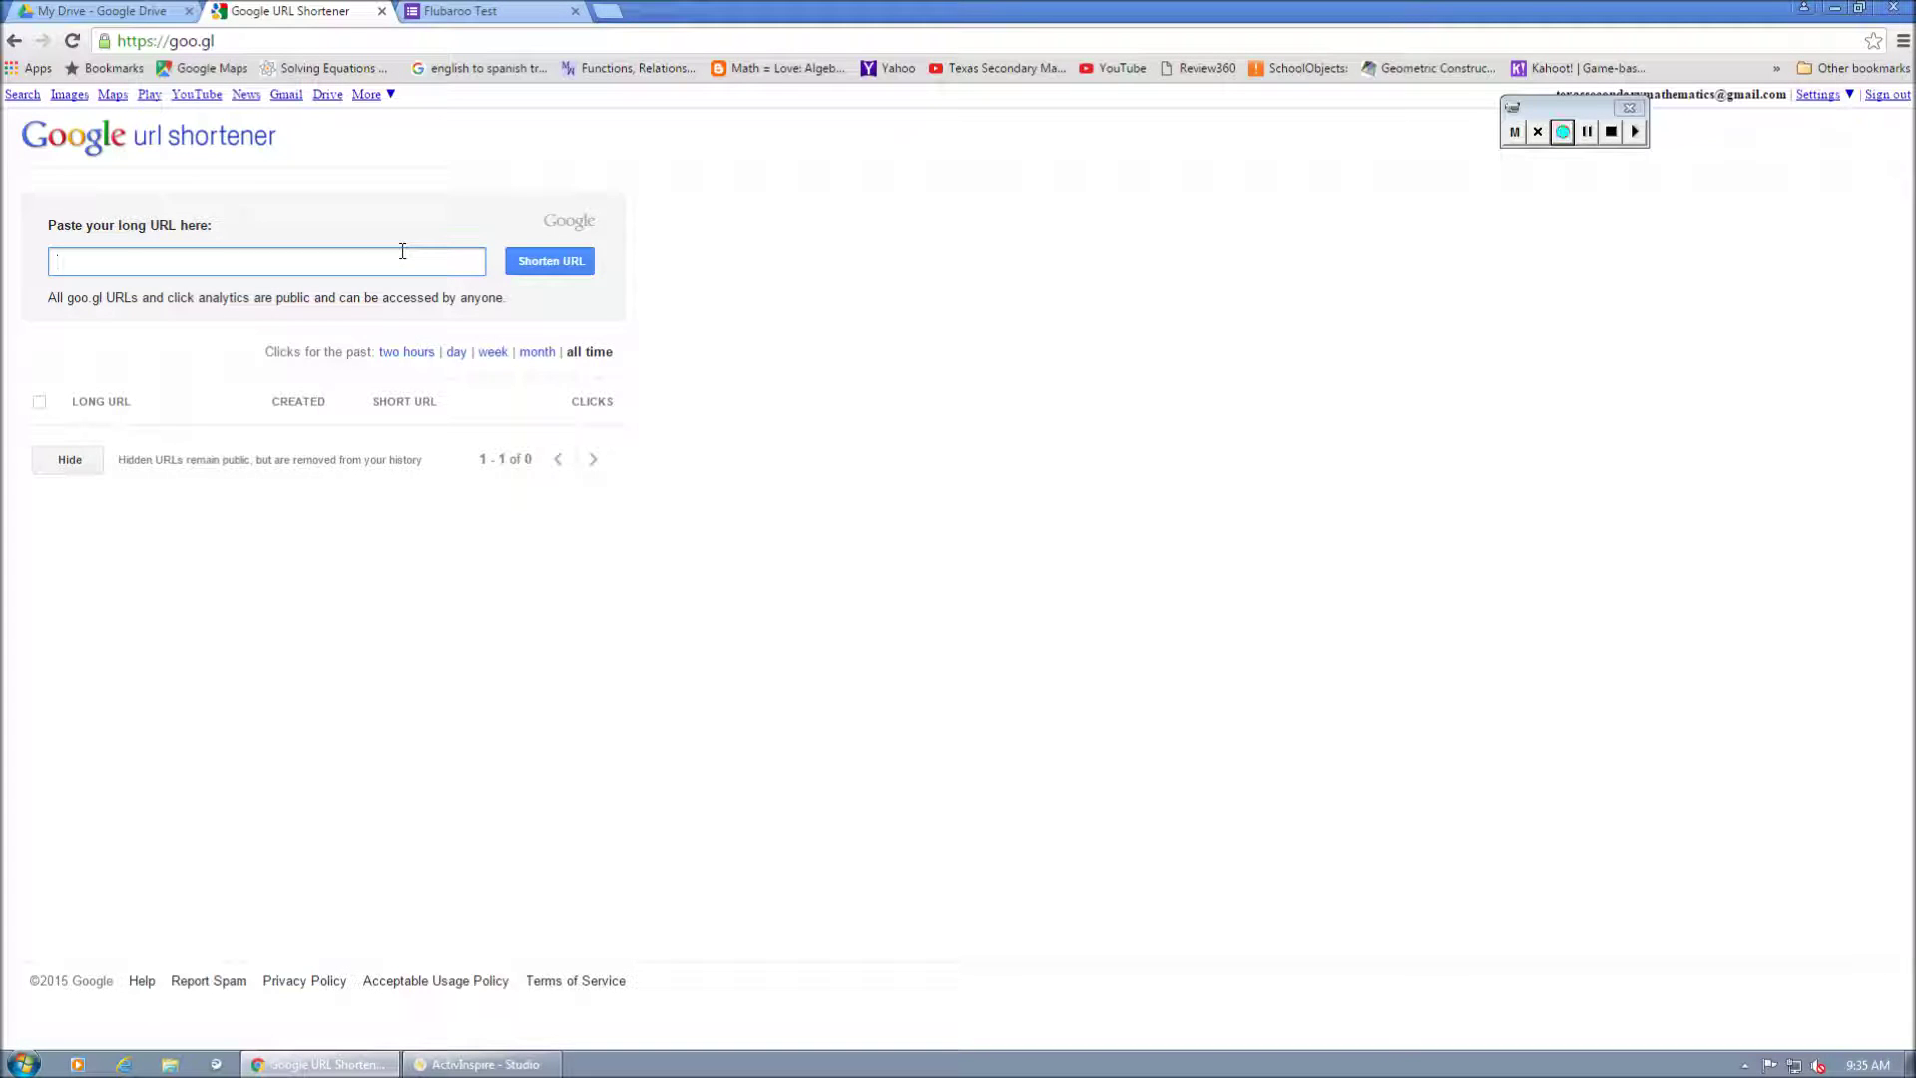
key("ctrl+v")
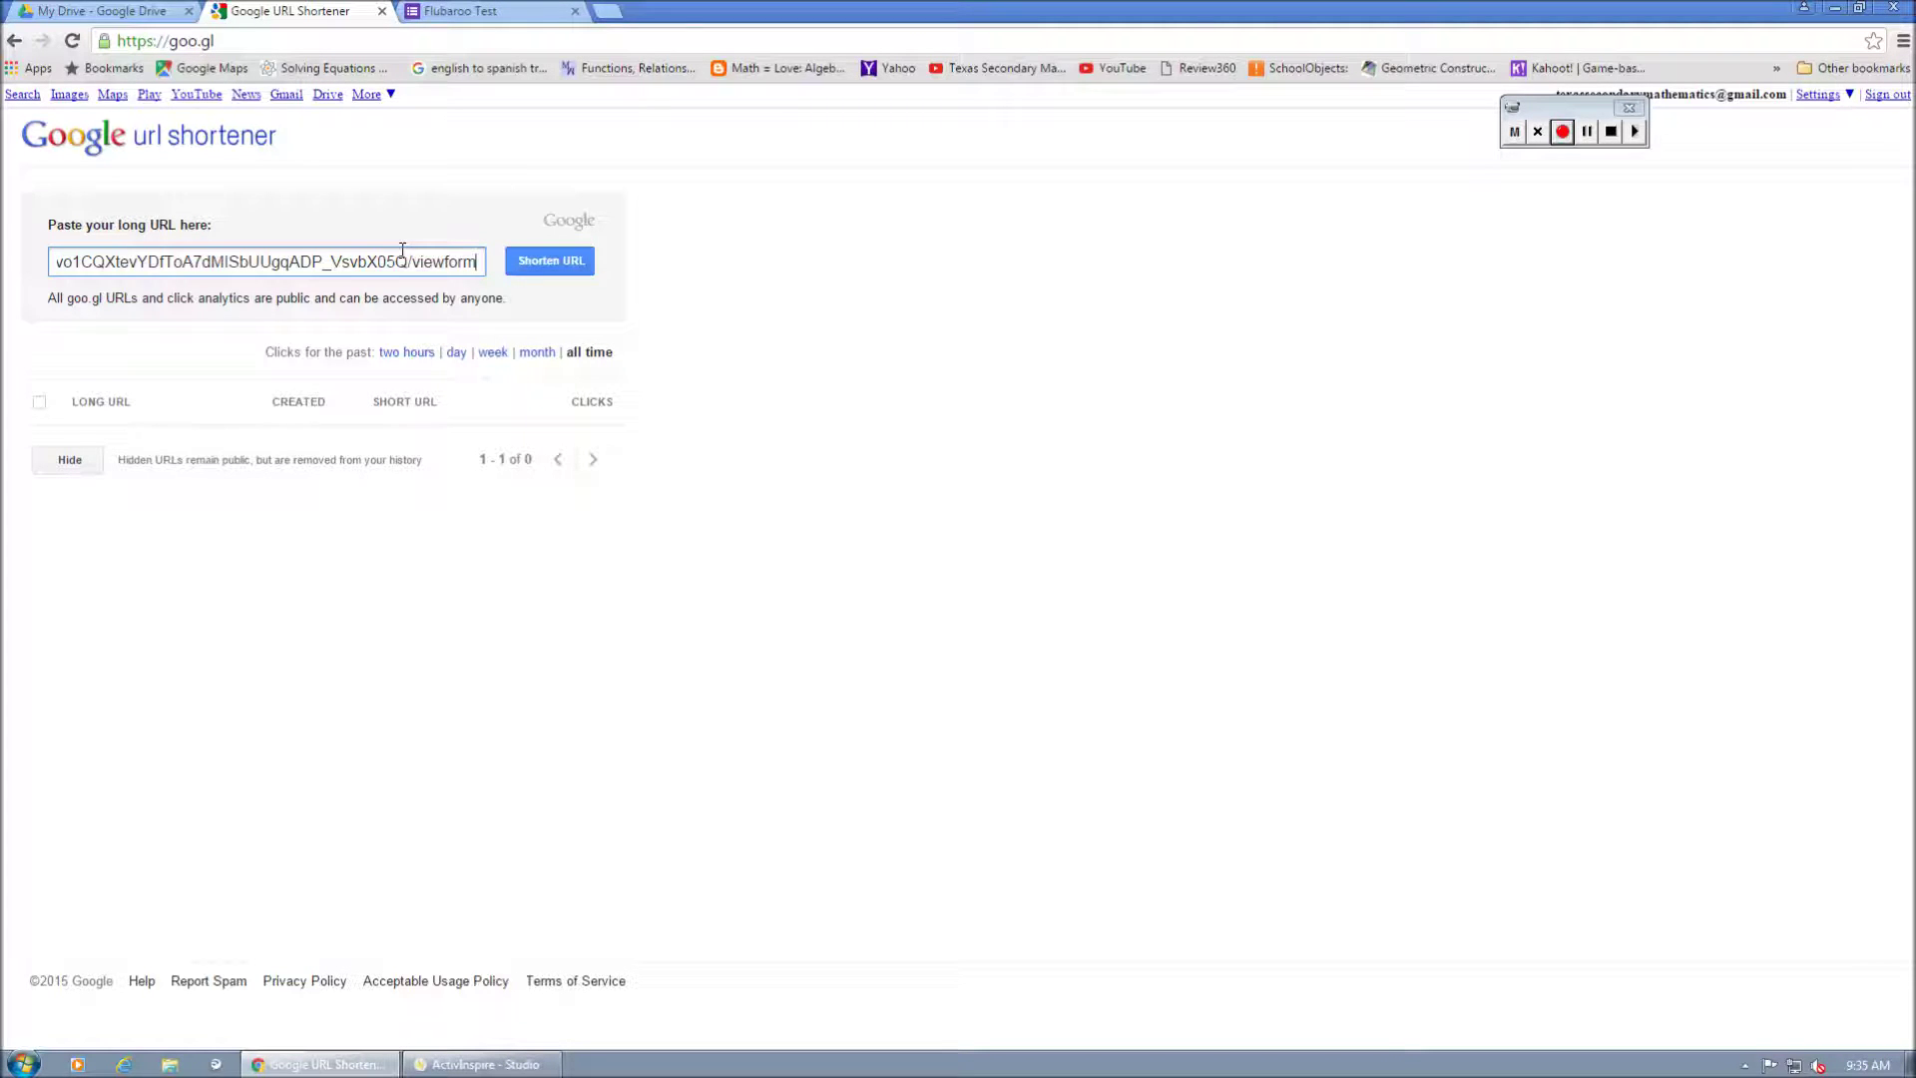
left_click(555, 270)
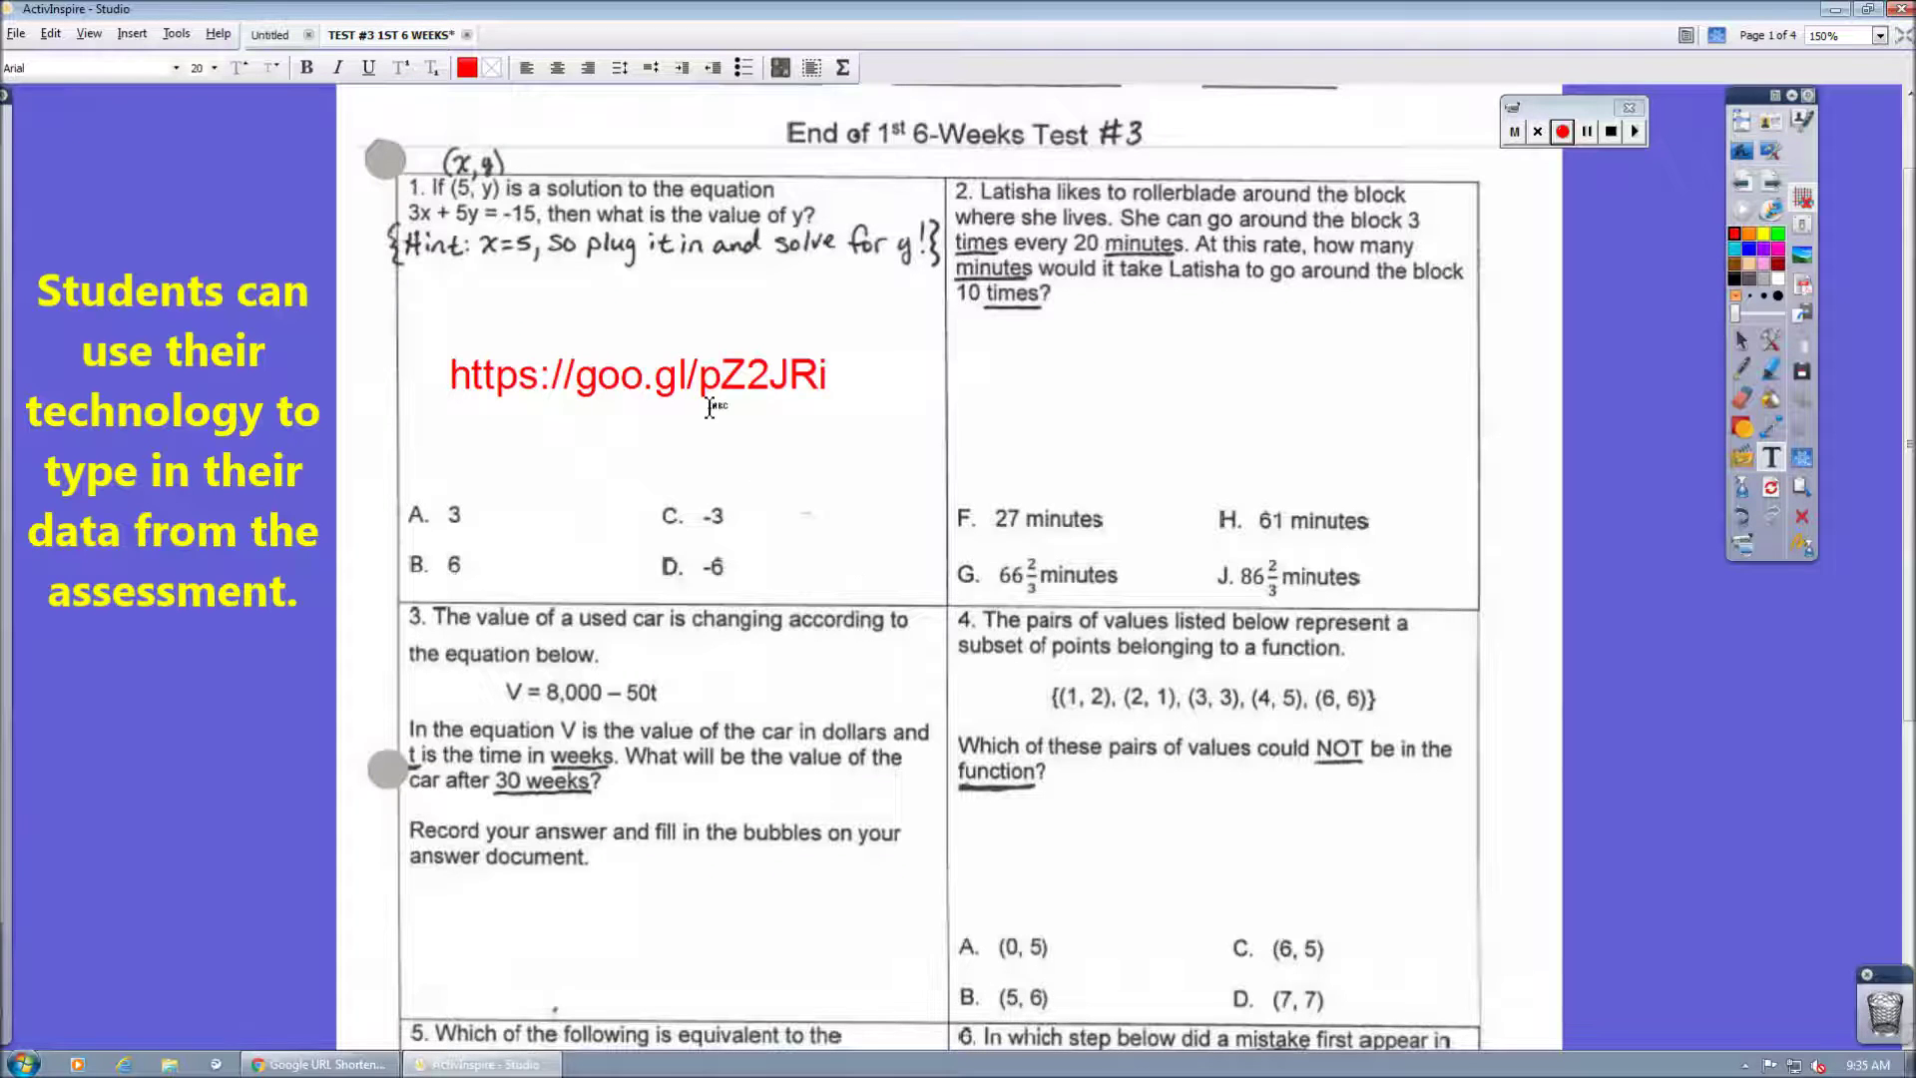
triple_click(710, 391)
key("ctrl+c")
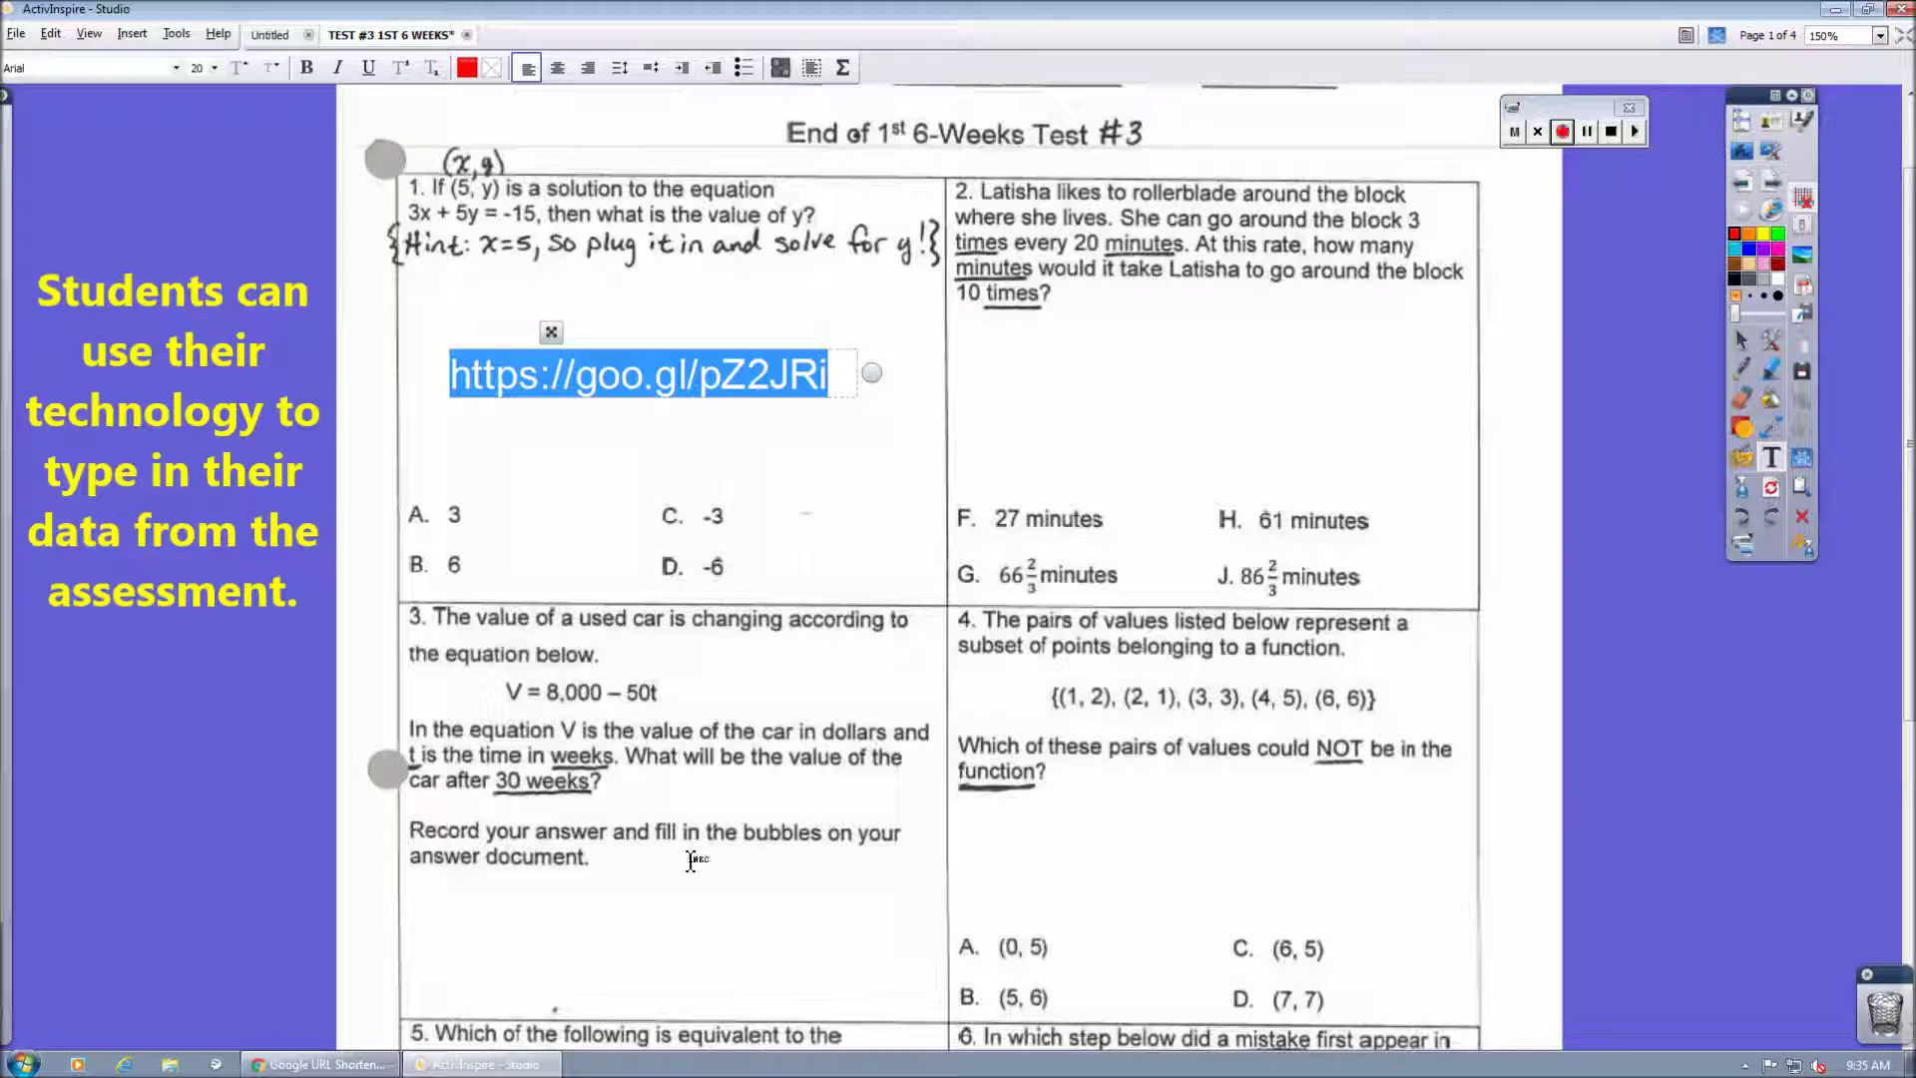
left_click(348, 1073)
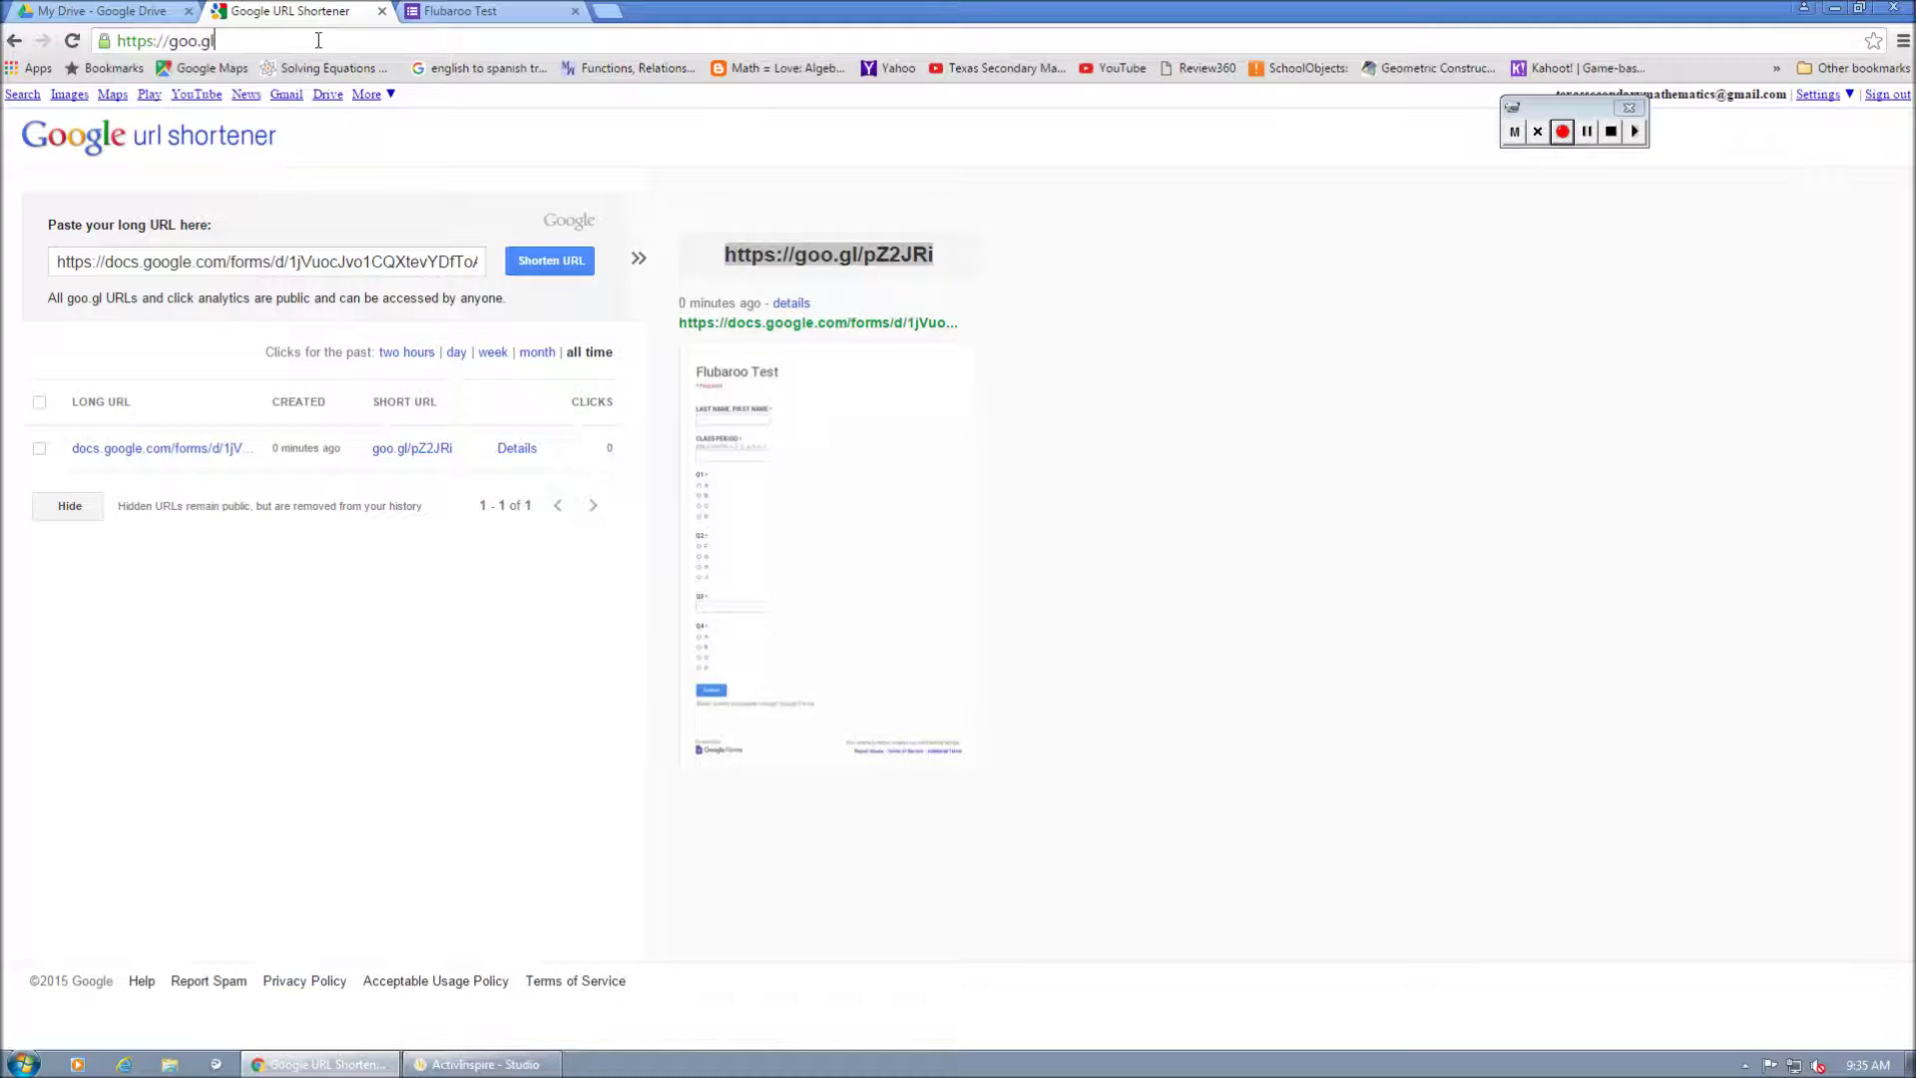
left_click(318, 41)
key("ctrl+v")
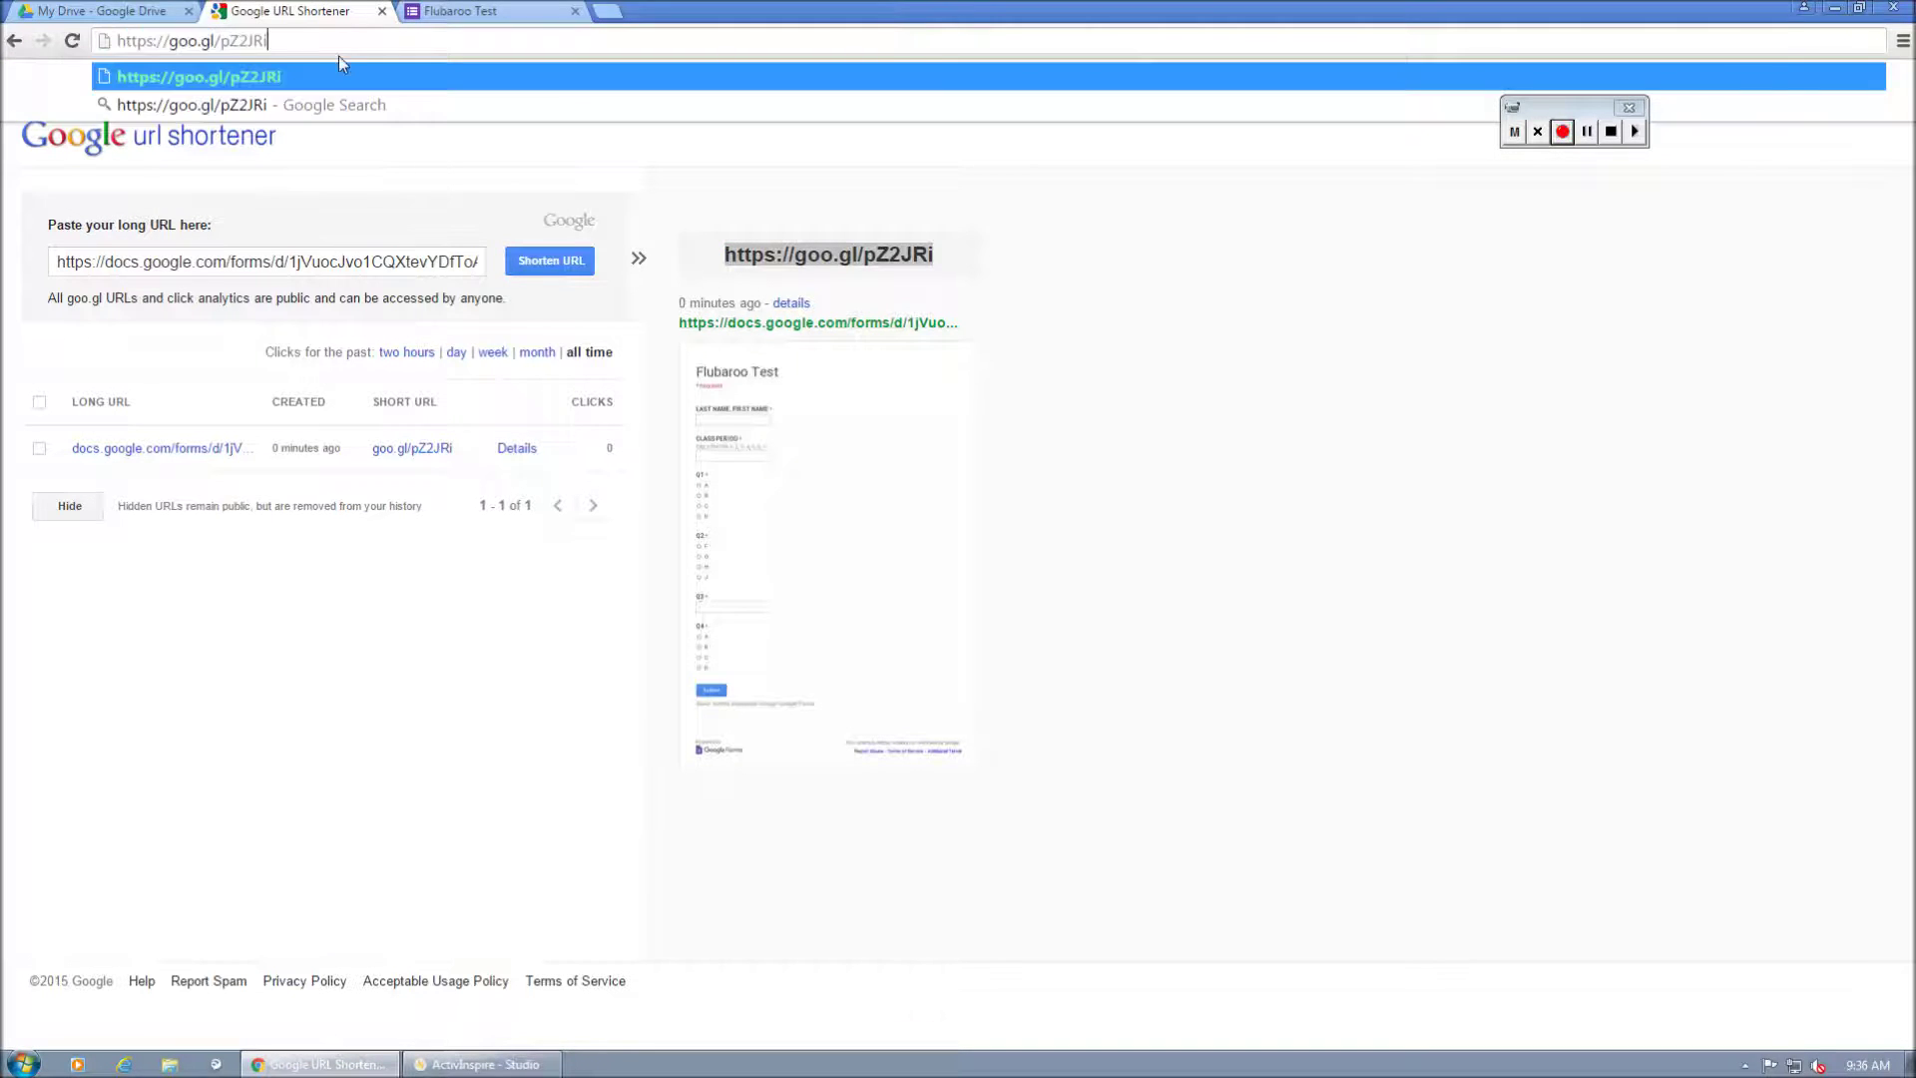
key("Return")
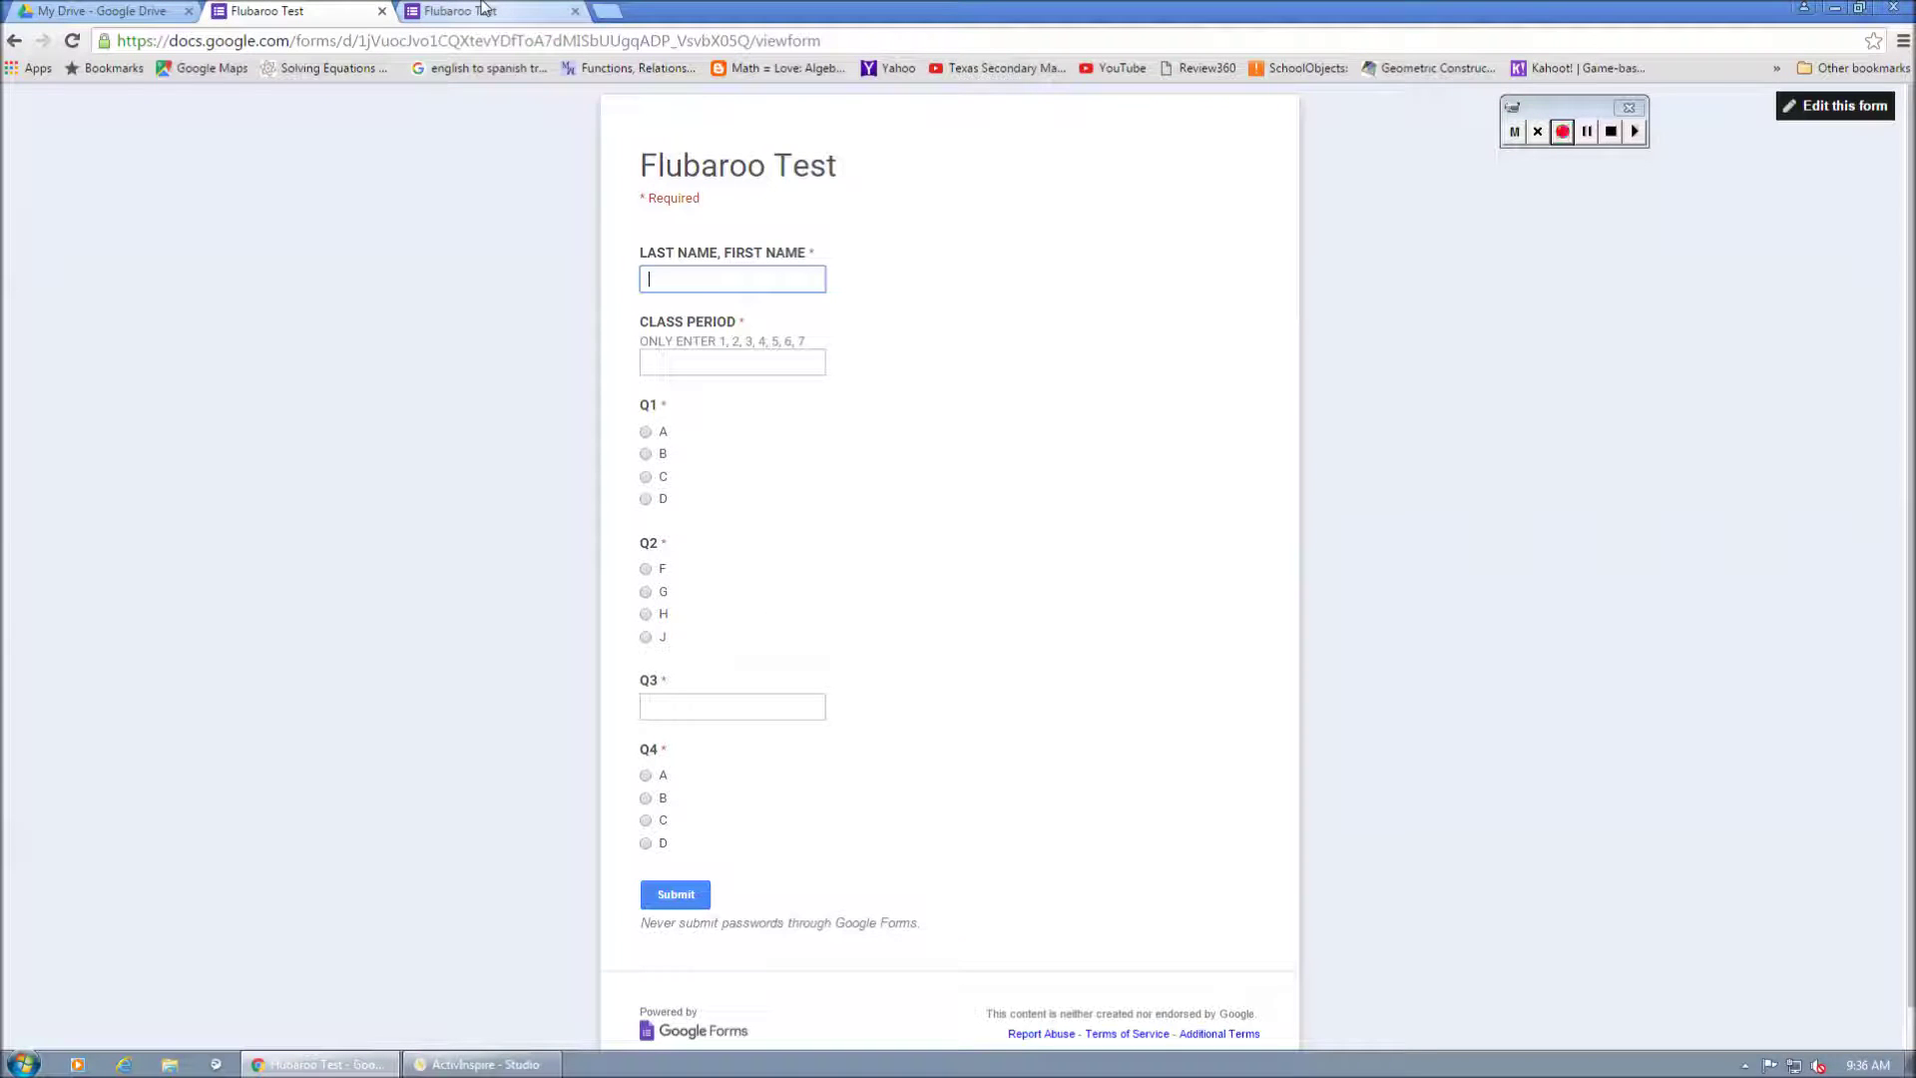
Submit the answer key: **KEY** for name and period, then D, G, 6500 and C.
type("**KEY**")
key("Tab")
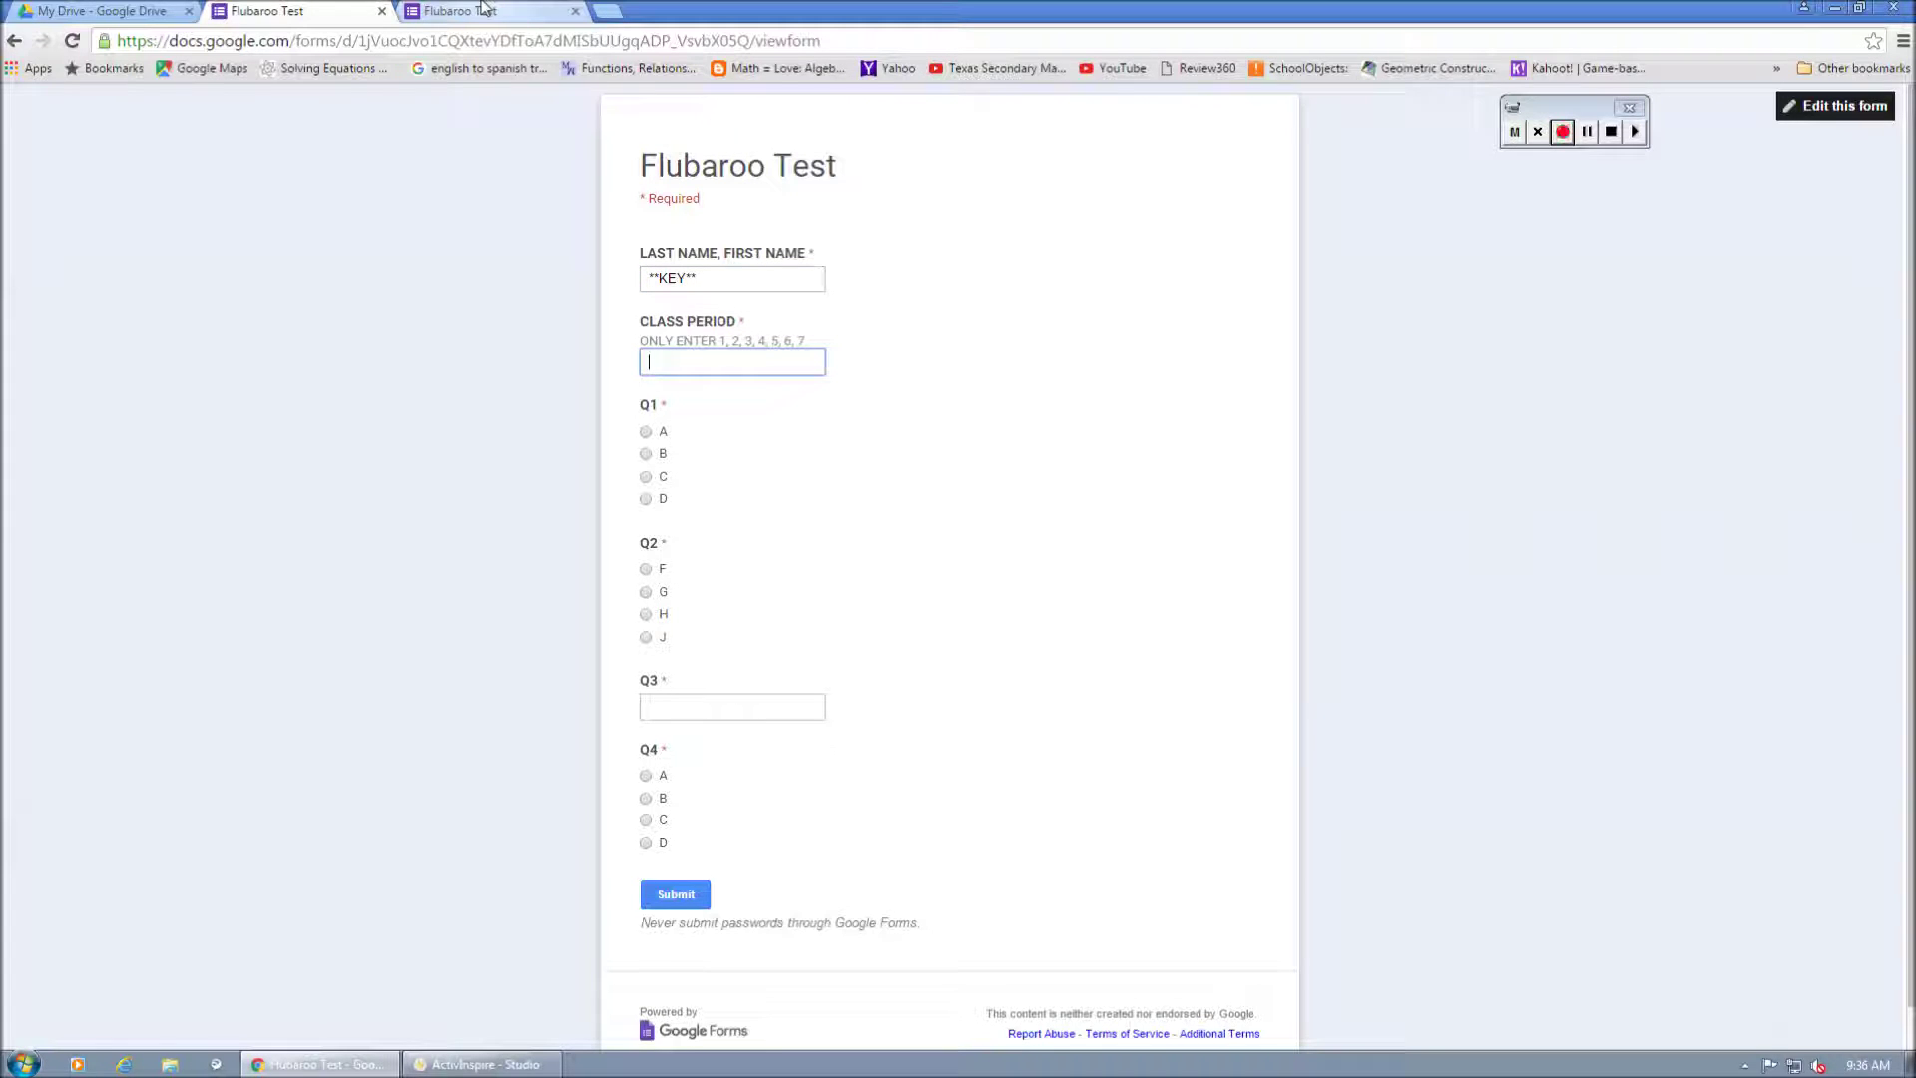
type("**KEY**")
key("Tab")
left_click(479, 1064)
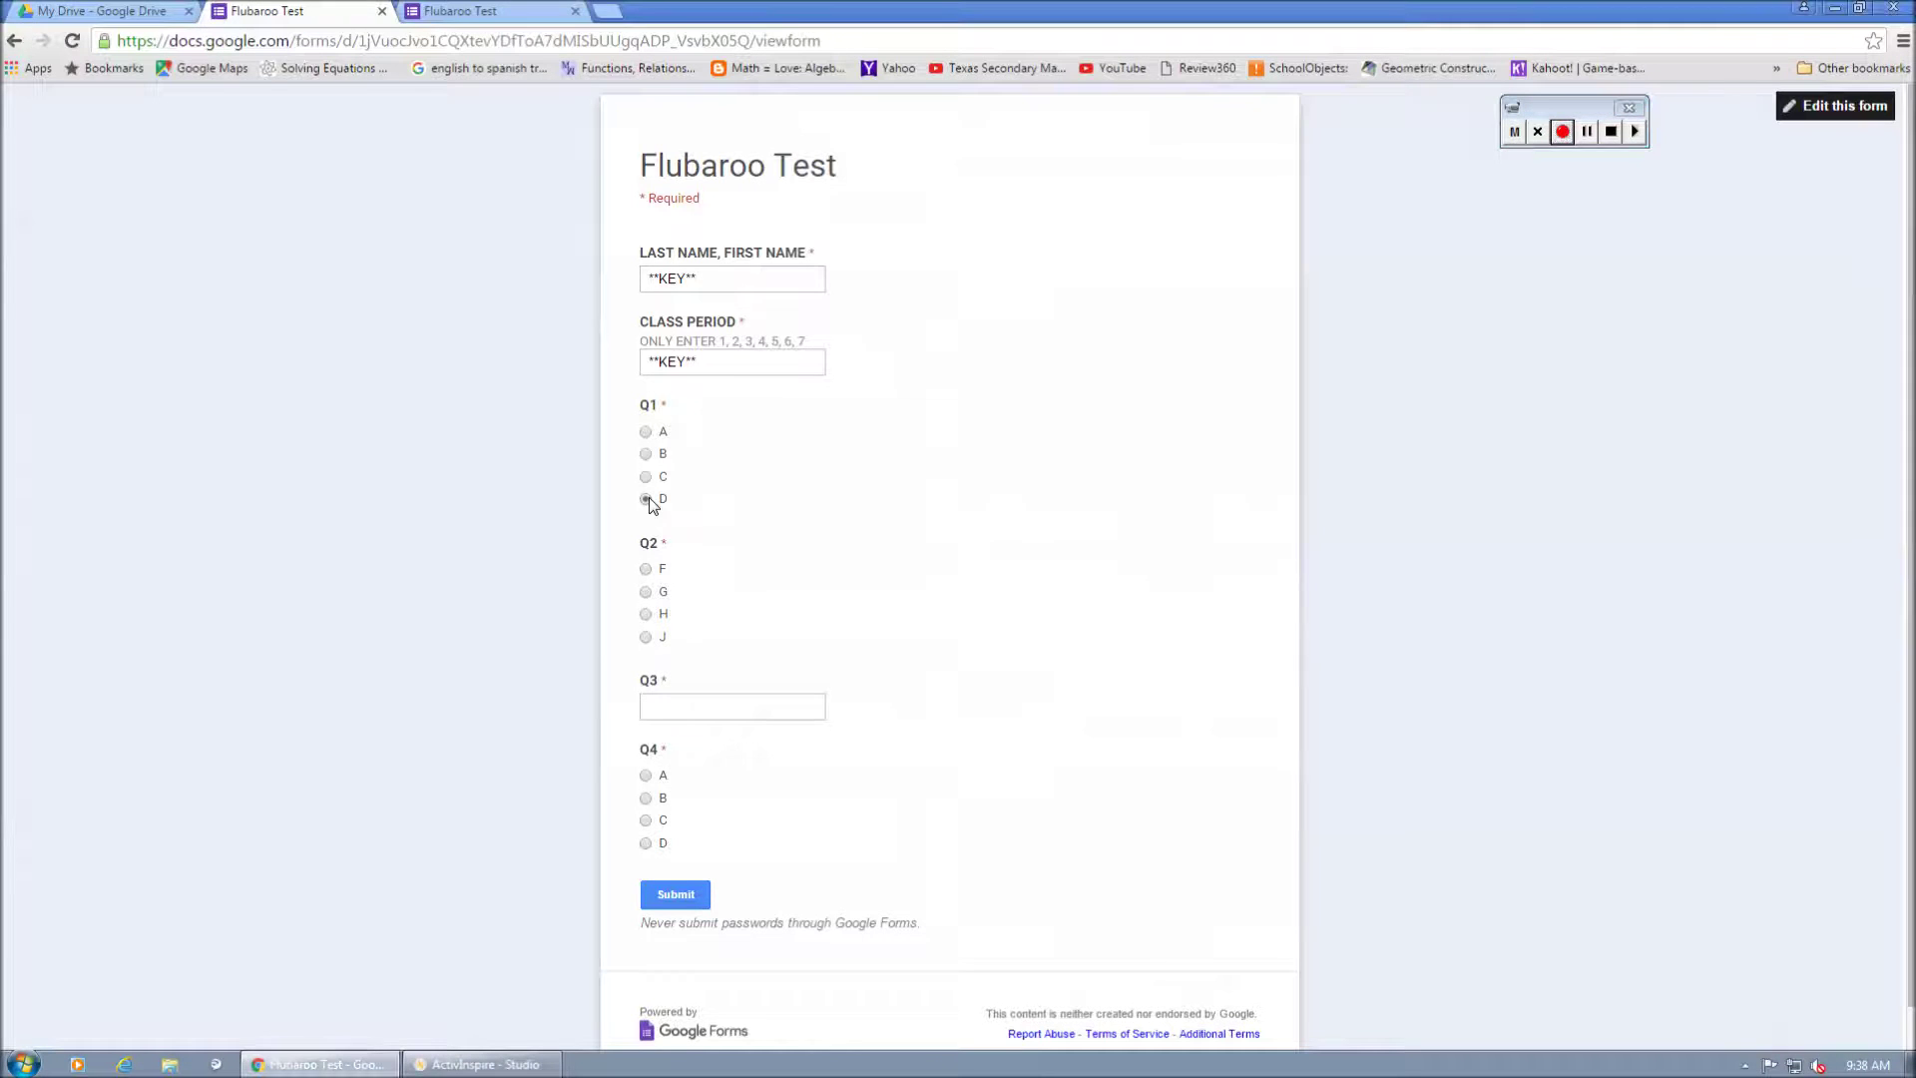
left_click(646, 591)
left_click(726, 708)
type("6500")
left_click(646, 821)
left_click(676, 894)
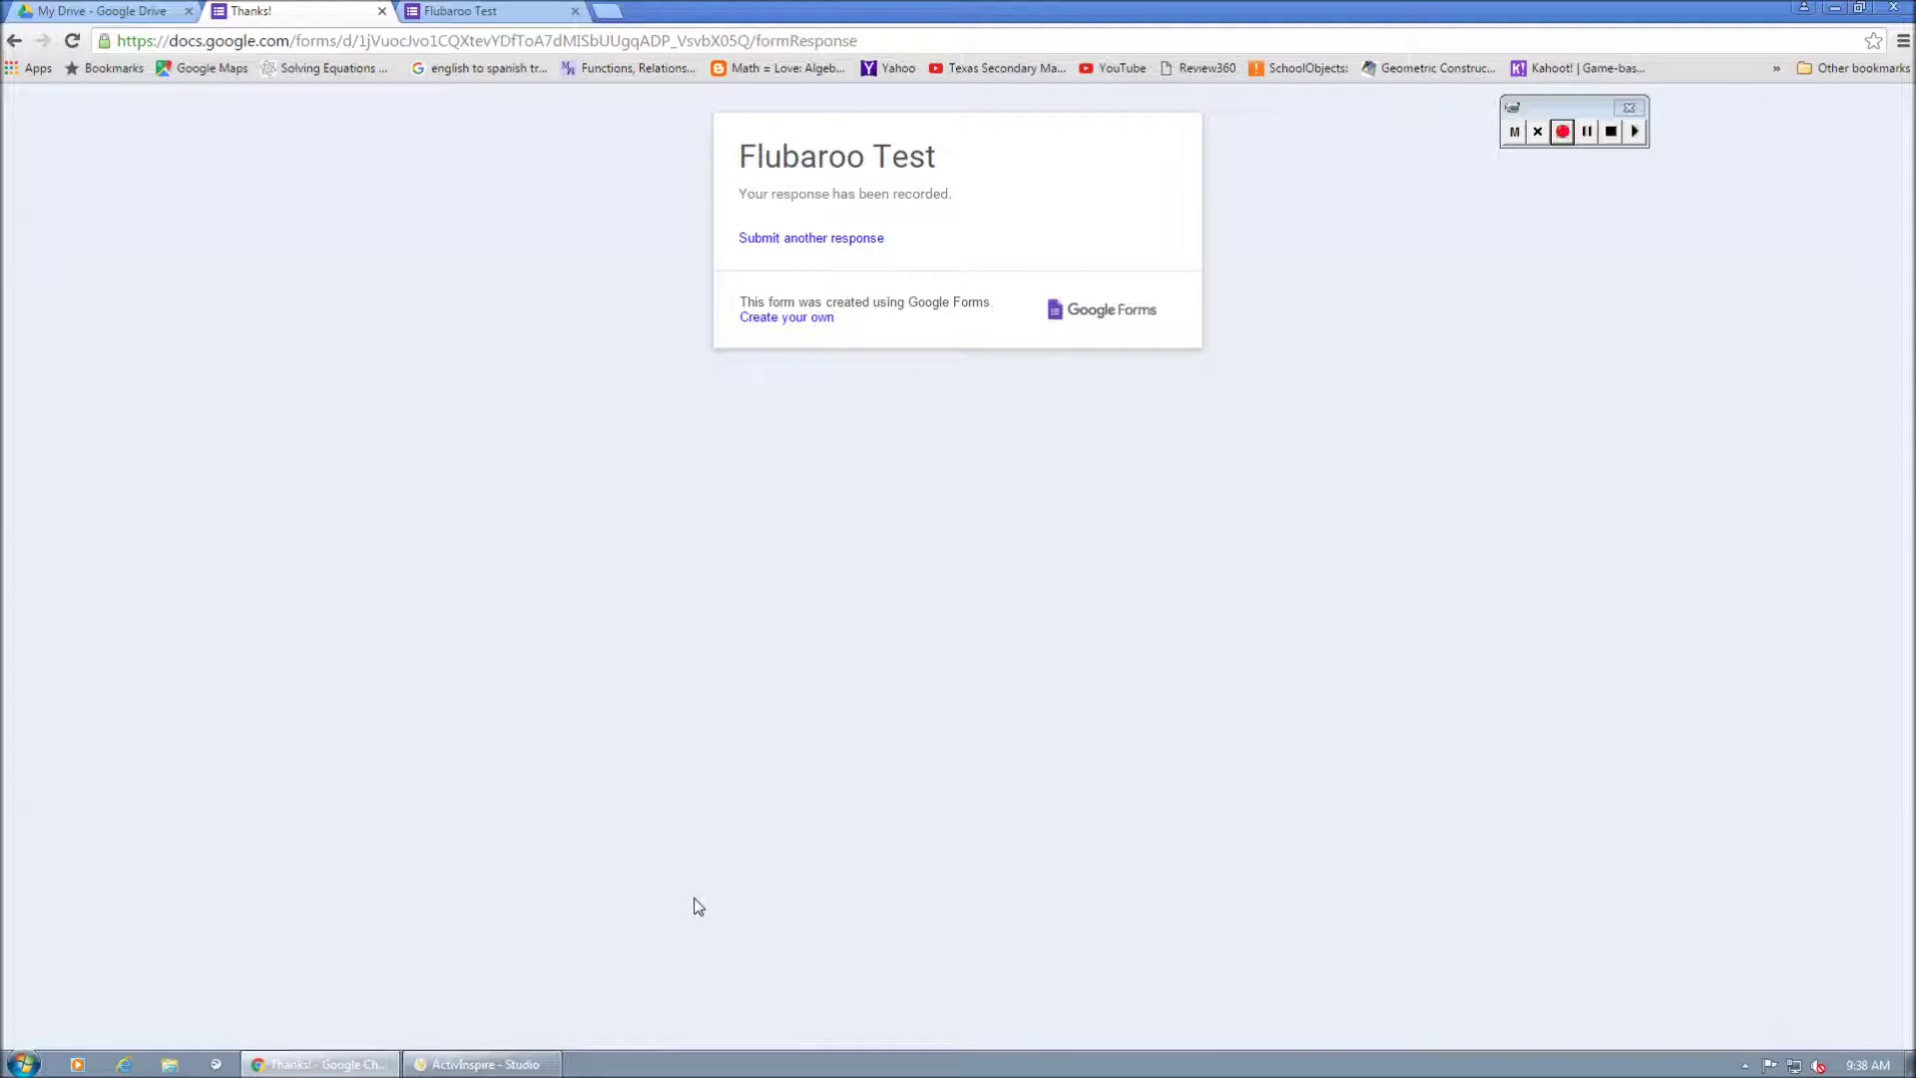
left_click(825, 240)
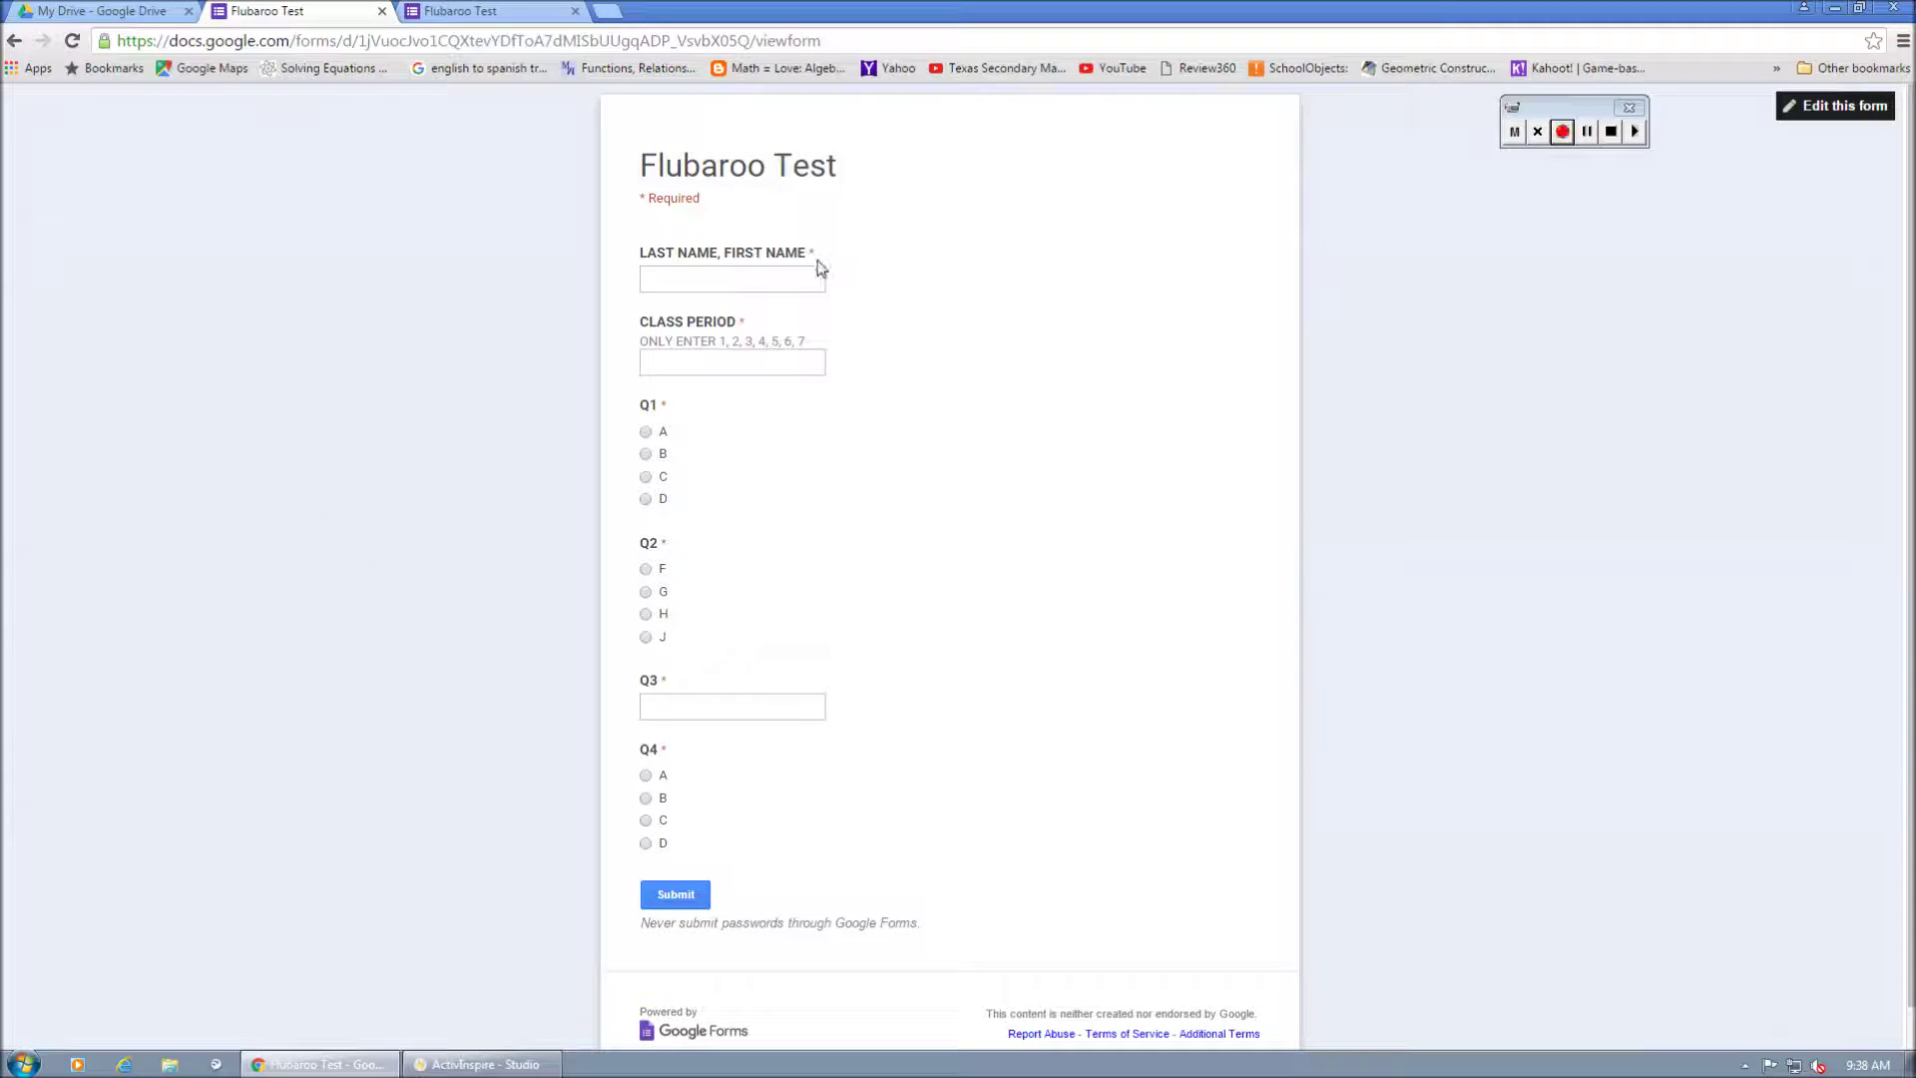
Submit STUDENT 1's period 1 response answering D, G and 3500 plus a Q4 choice.
left_click(806, 282)
type("STUDENT 1")
key("Tab")
type("1")
key("Tab")
left_click(647, 499)
left_click(648, 594)
left_click(709, 696)
type("3500")
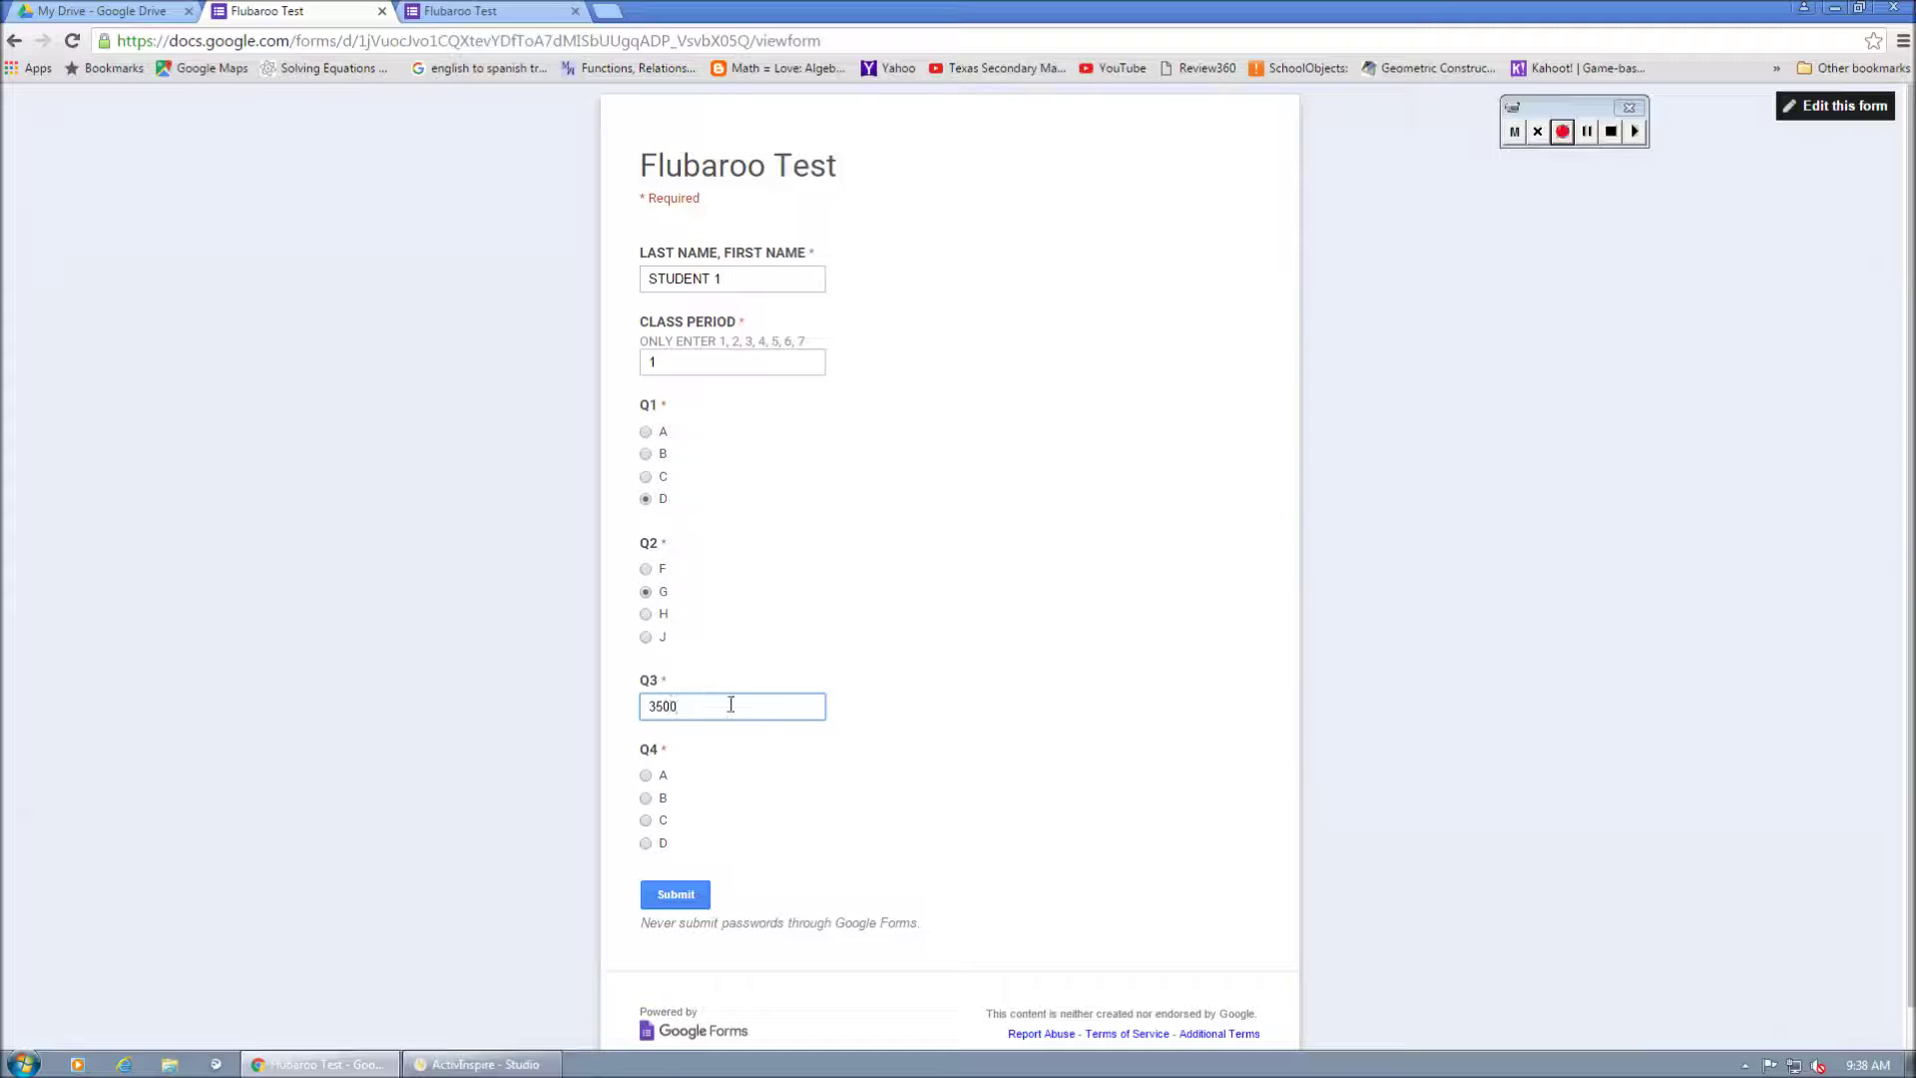
left_click(644, 839)
left_click(672, 895)
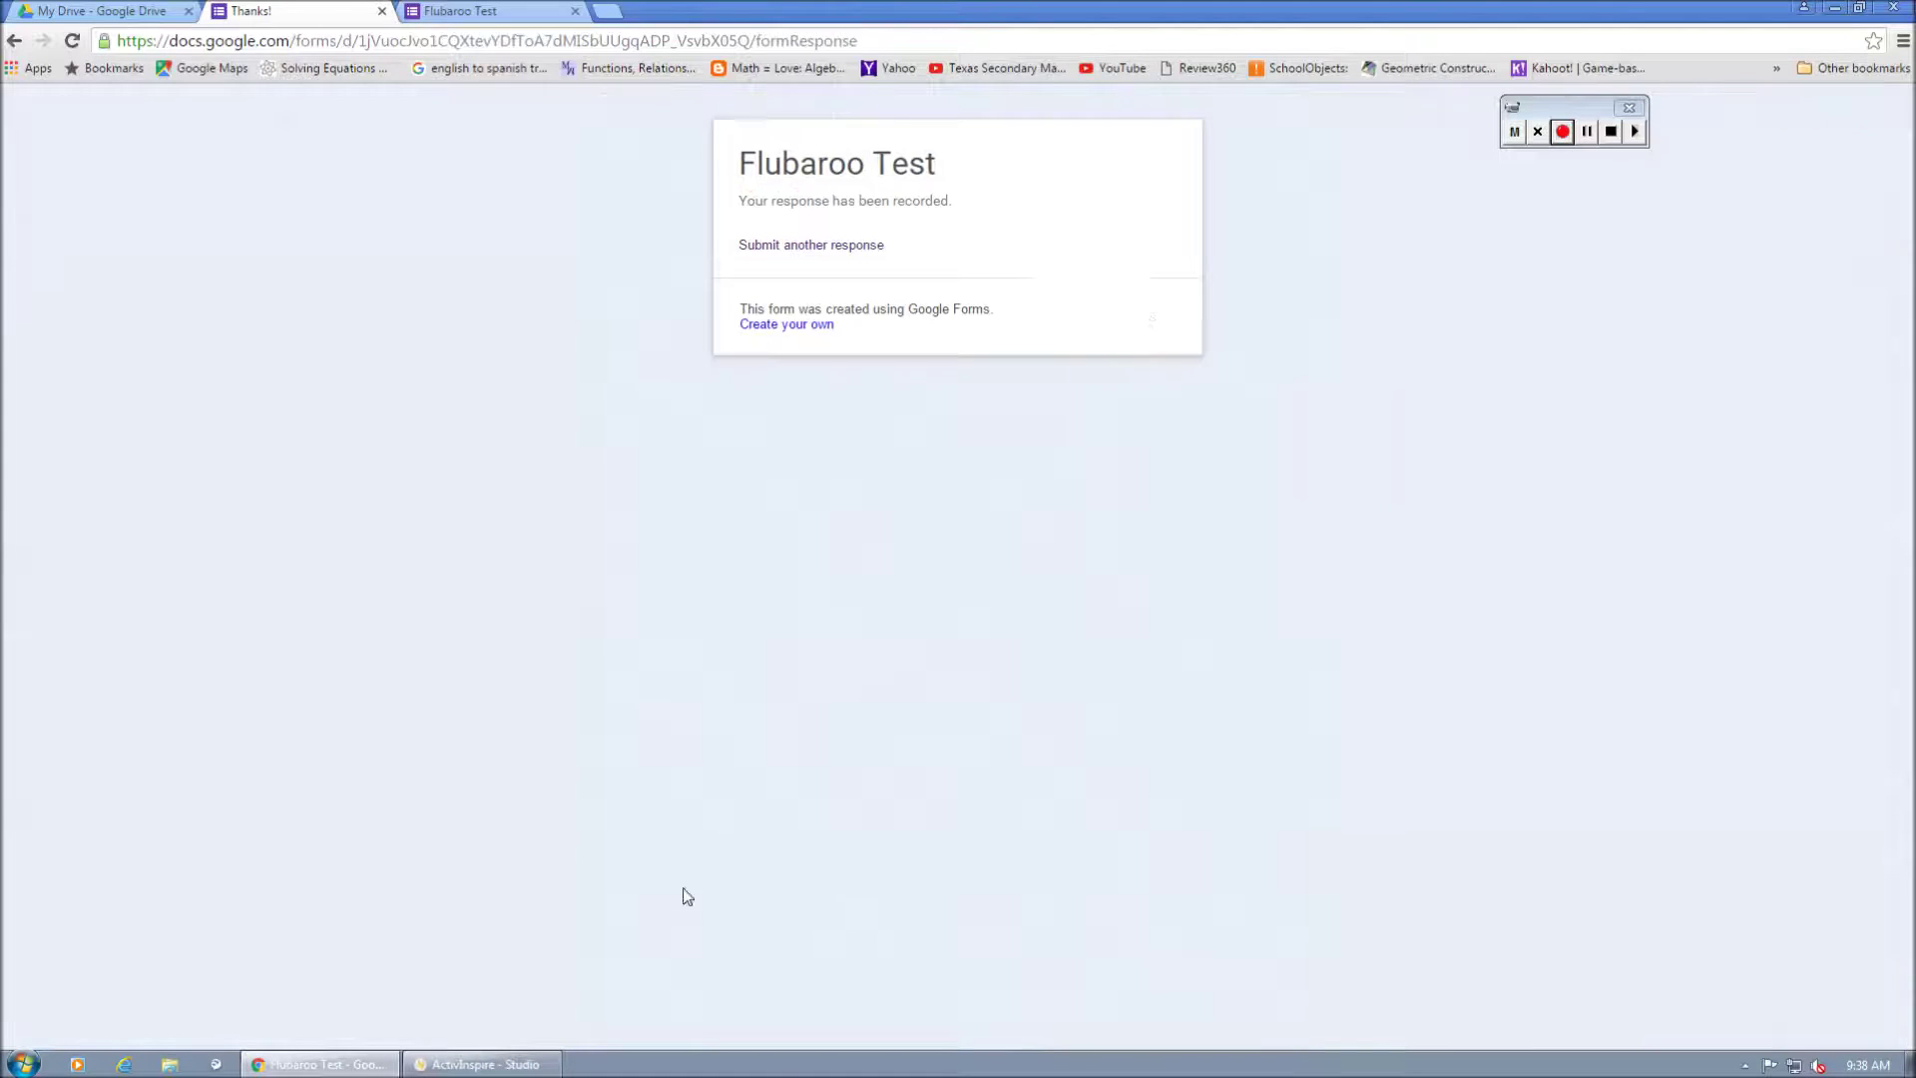
left_click(816, 247)
Submit a response for STUDENT 2 in period 1 answering A, F, 0 and A.
left_click(779, 283)
type("STUDENT 2")
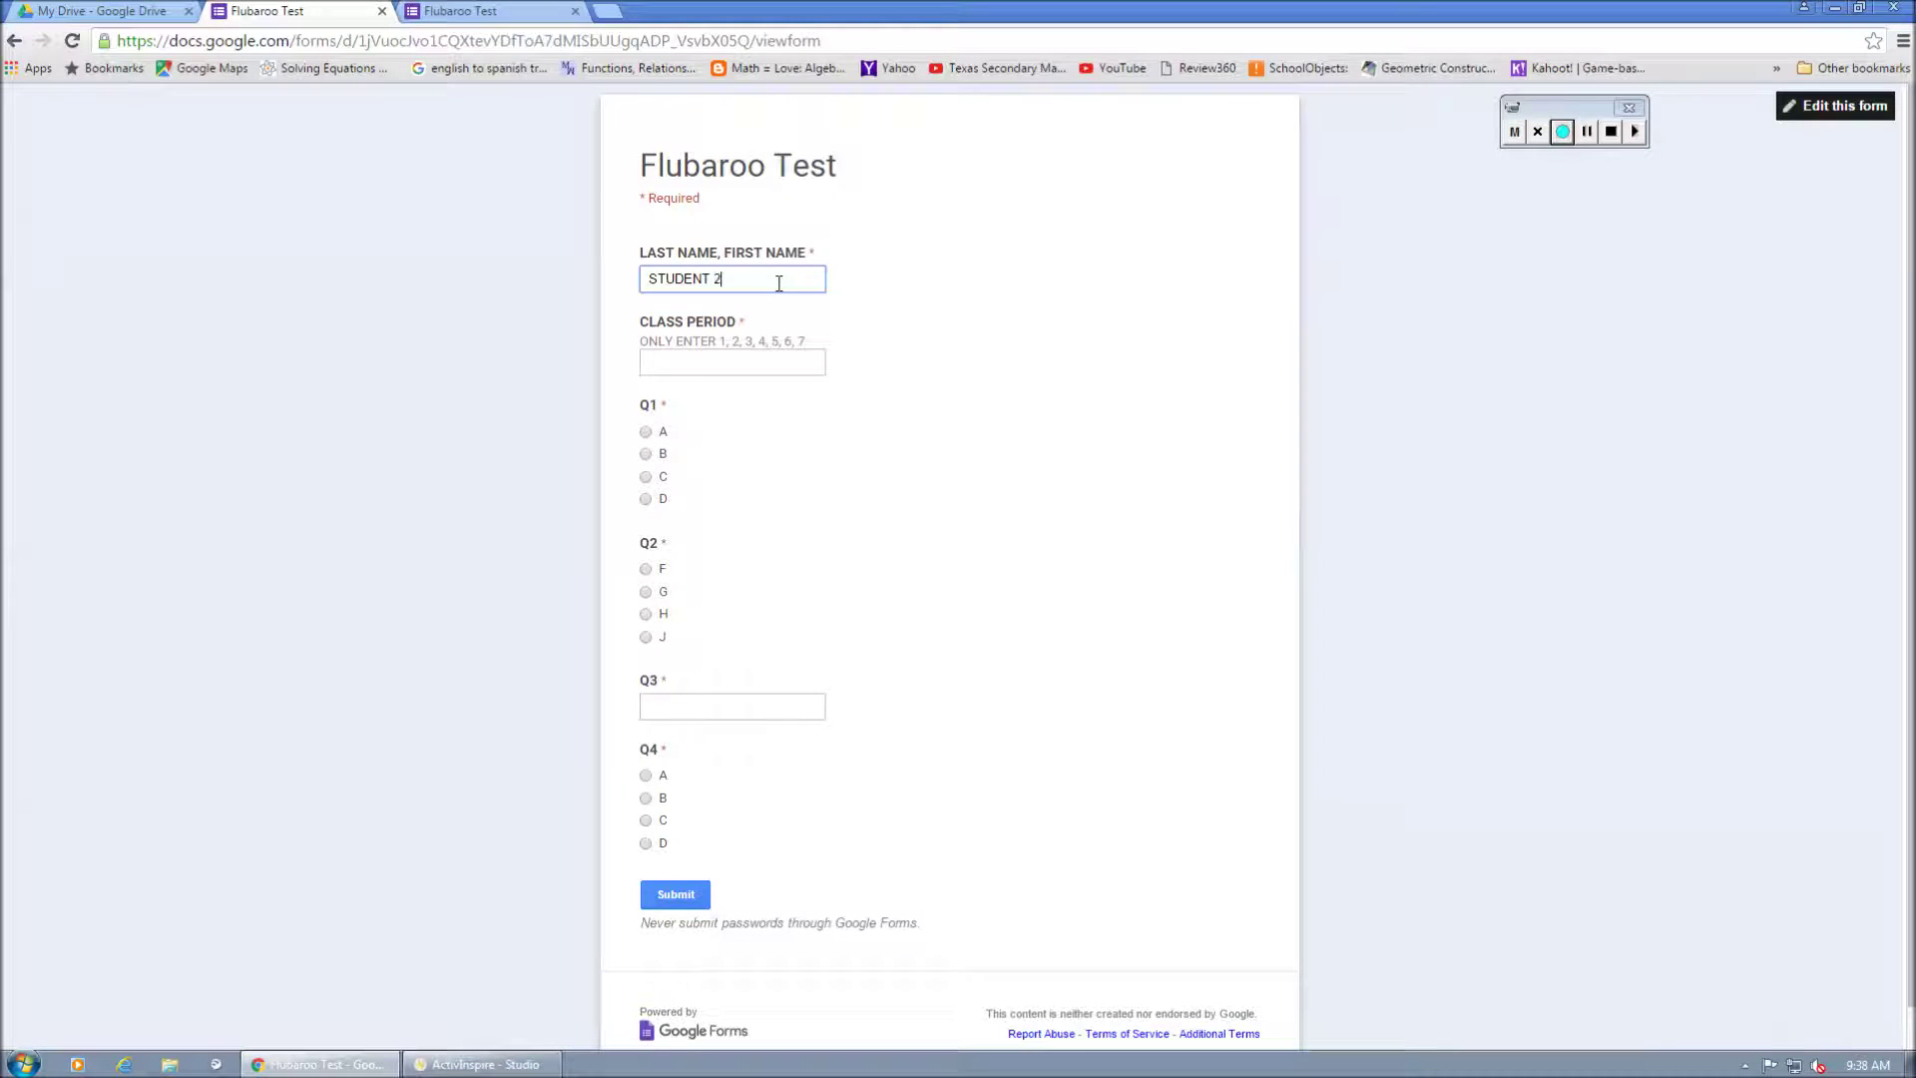
key("Tab")
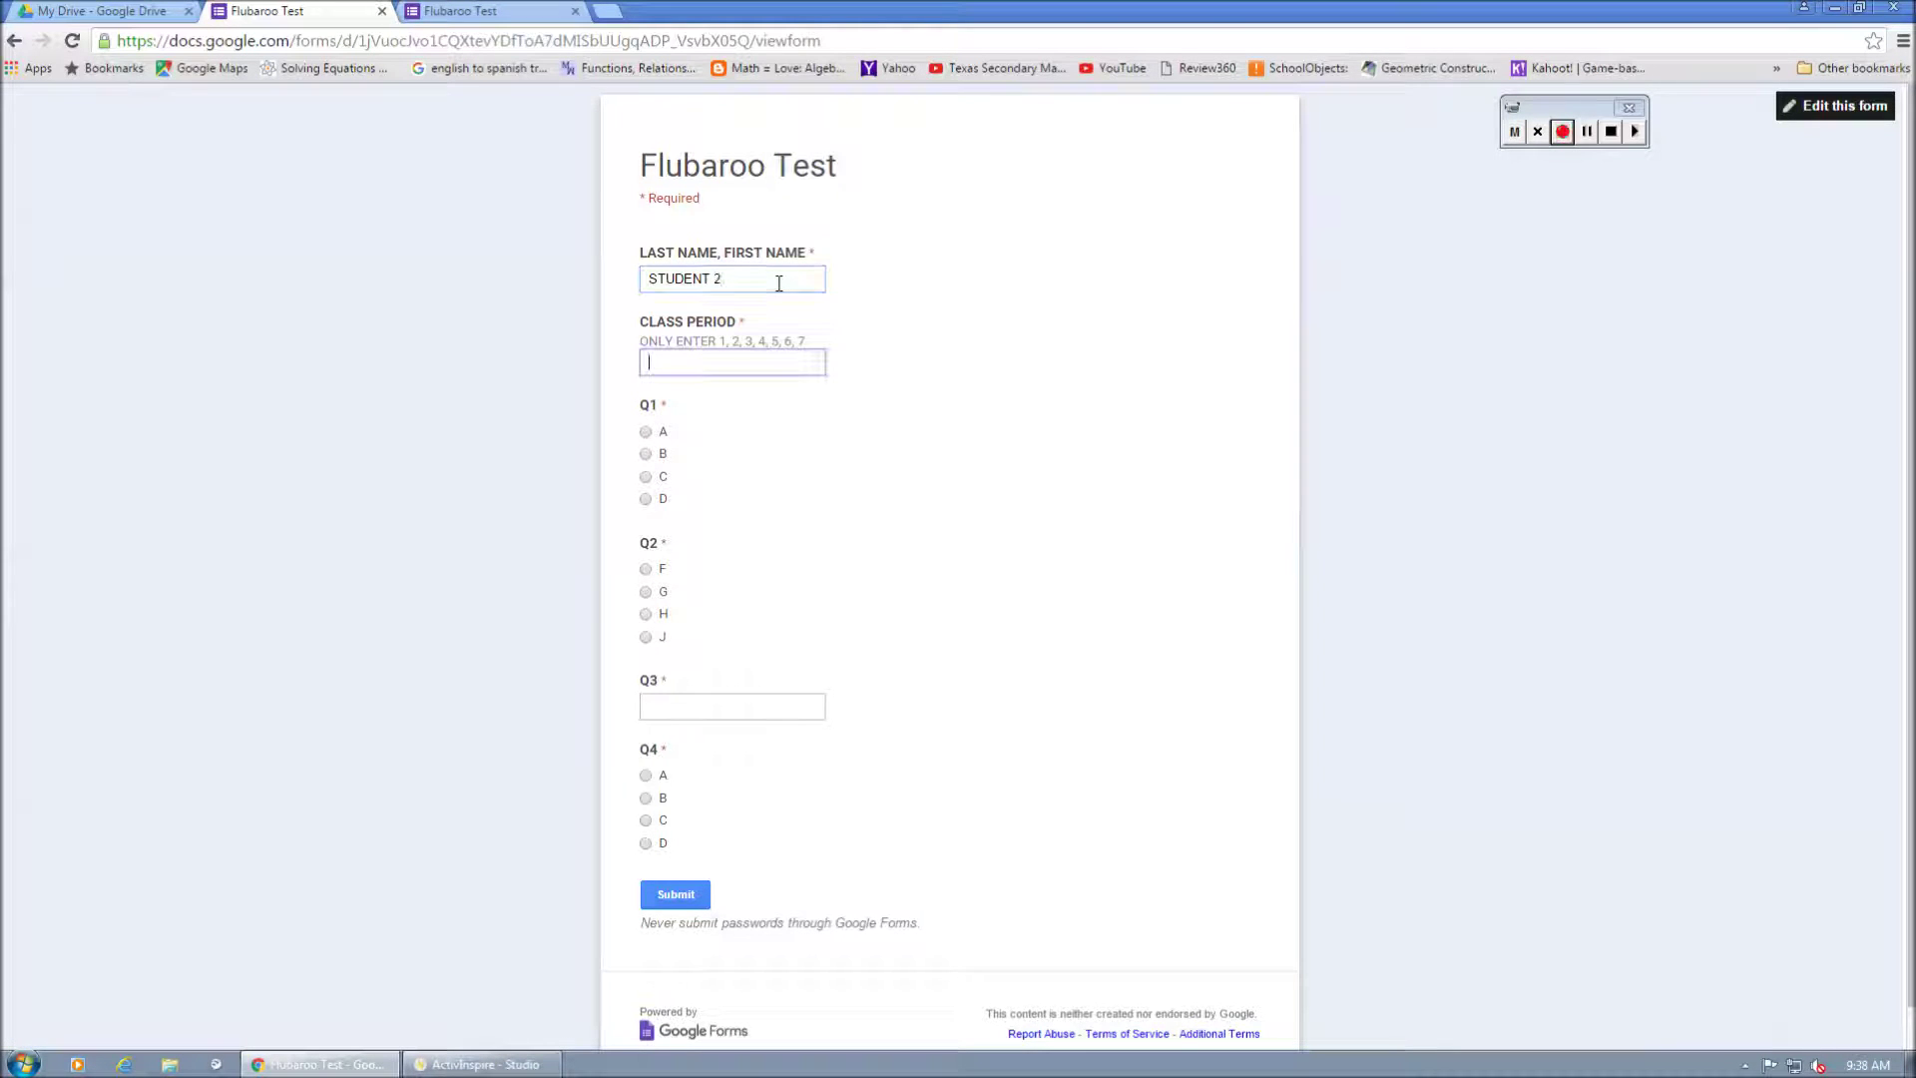
type("1")
key("Tab")
left_click(647, 432)
left_click(647, 568)
left_click(669, 703)
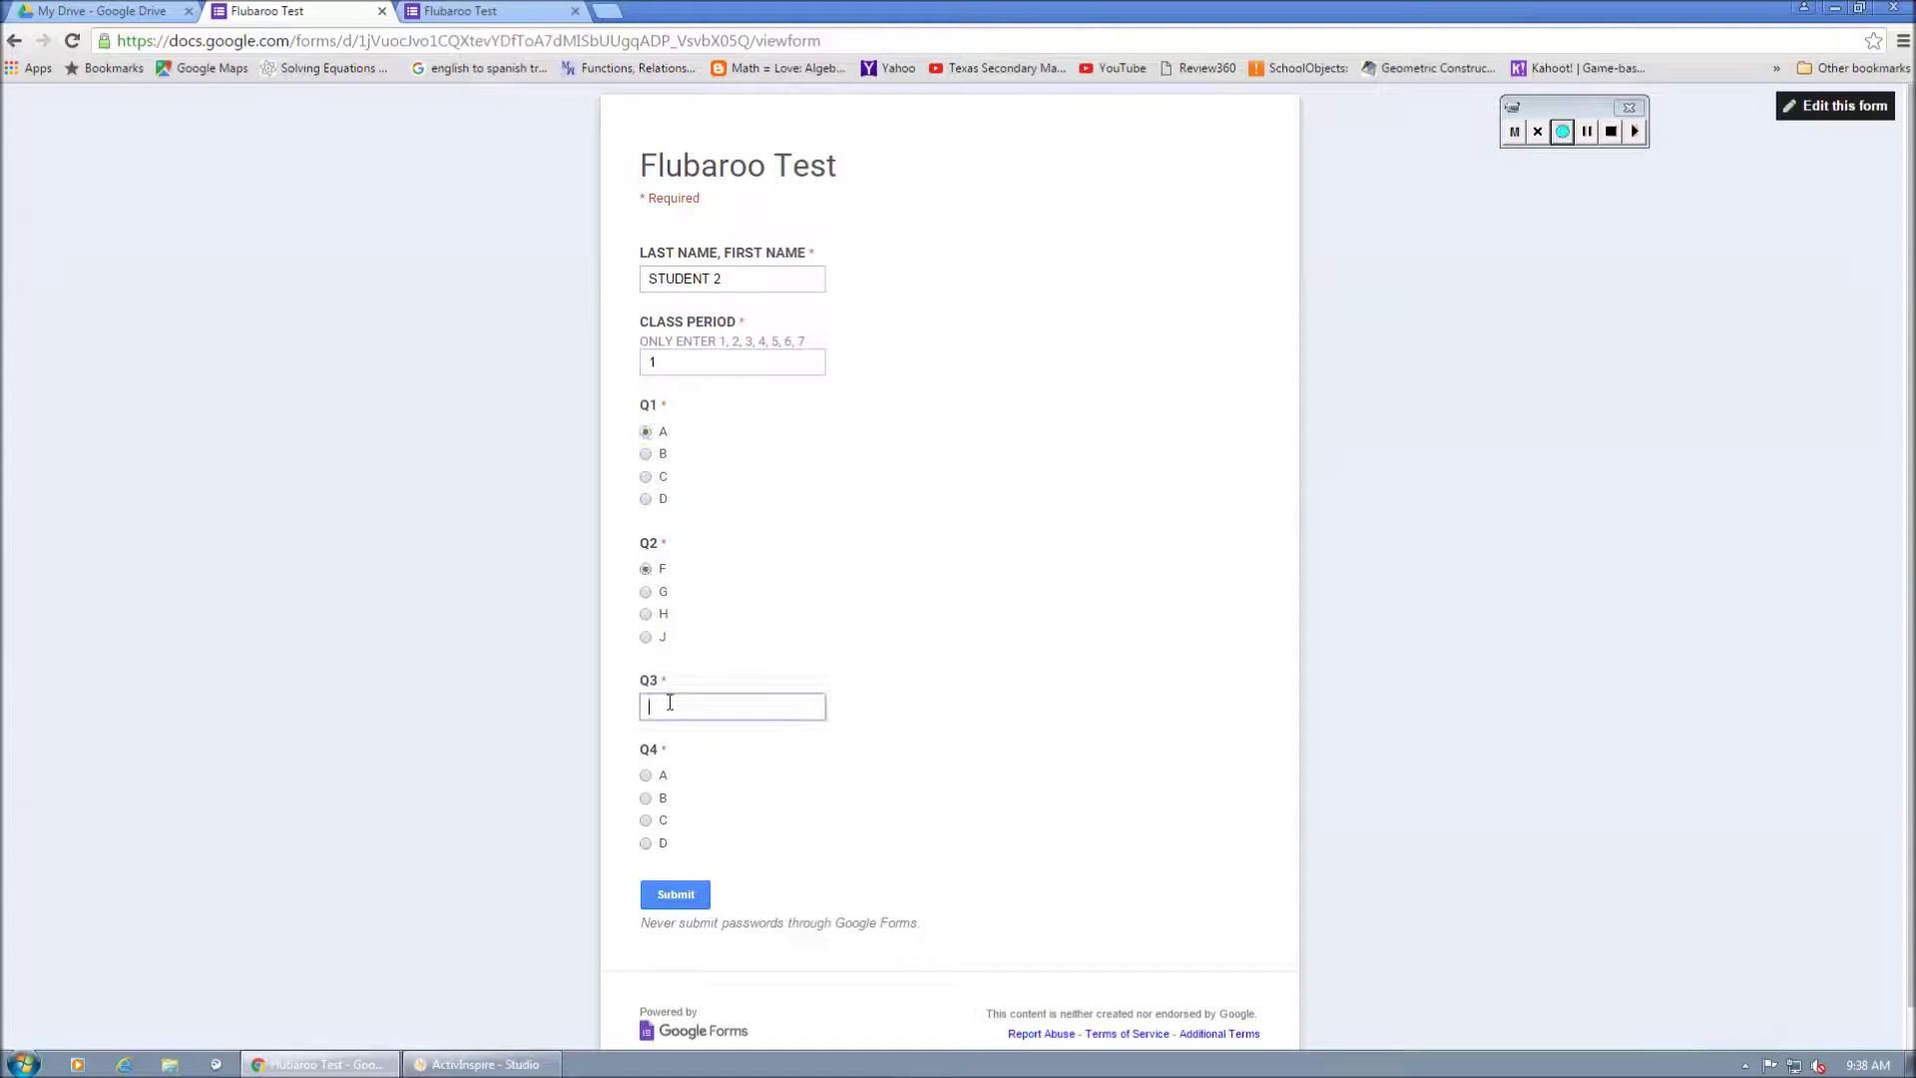
type("0")
left_click(651, 776)
left_click(675, 894)
Submit STUDENT 3's period 3 response with D, G, 6500 and C, then close the confirmation page.
left_click(771, 249)
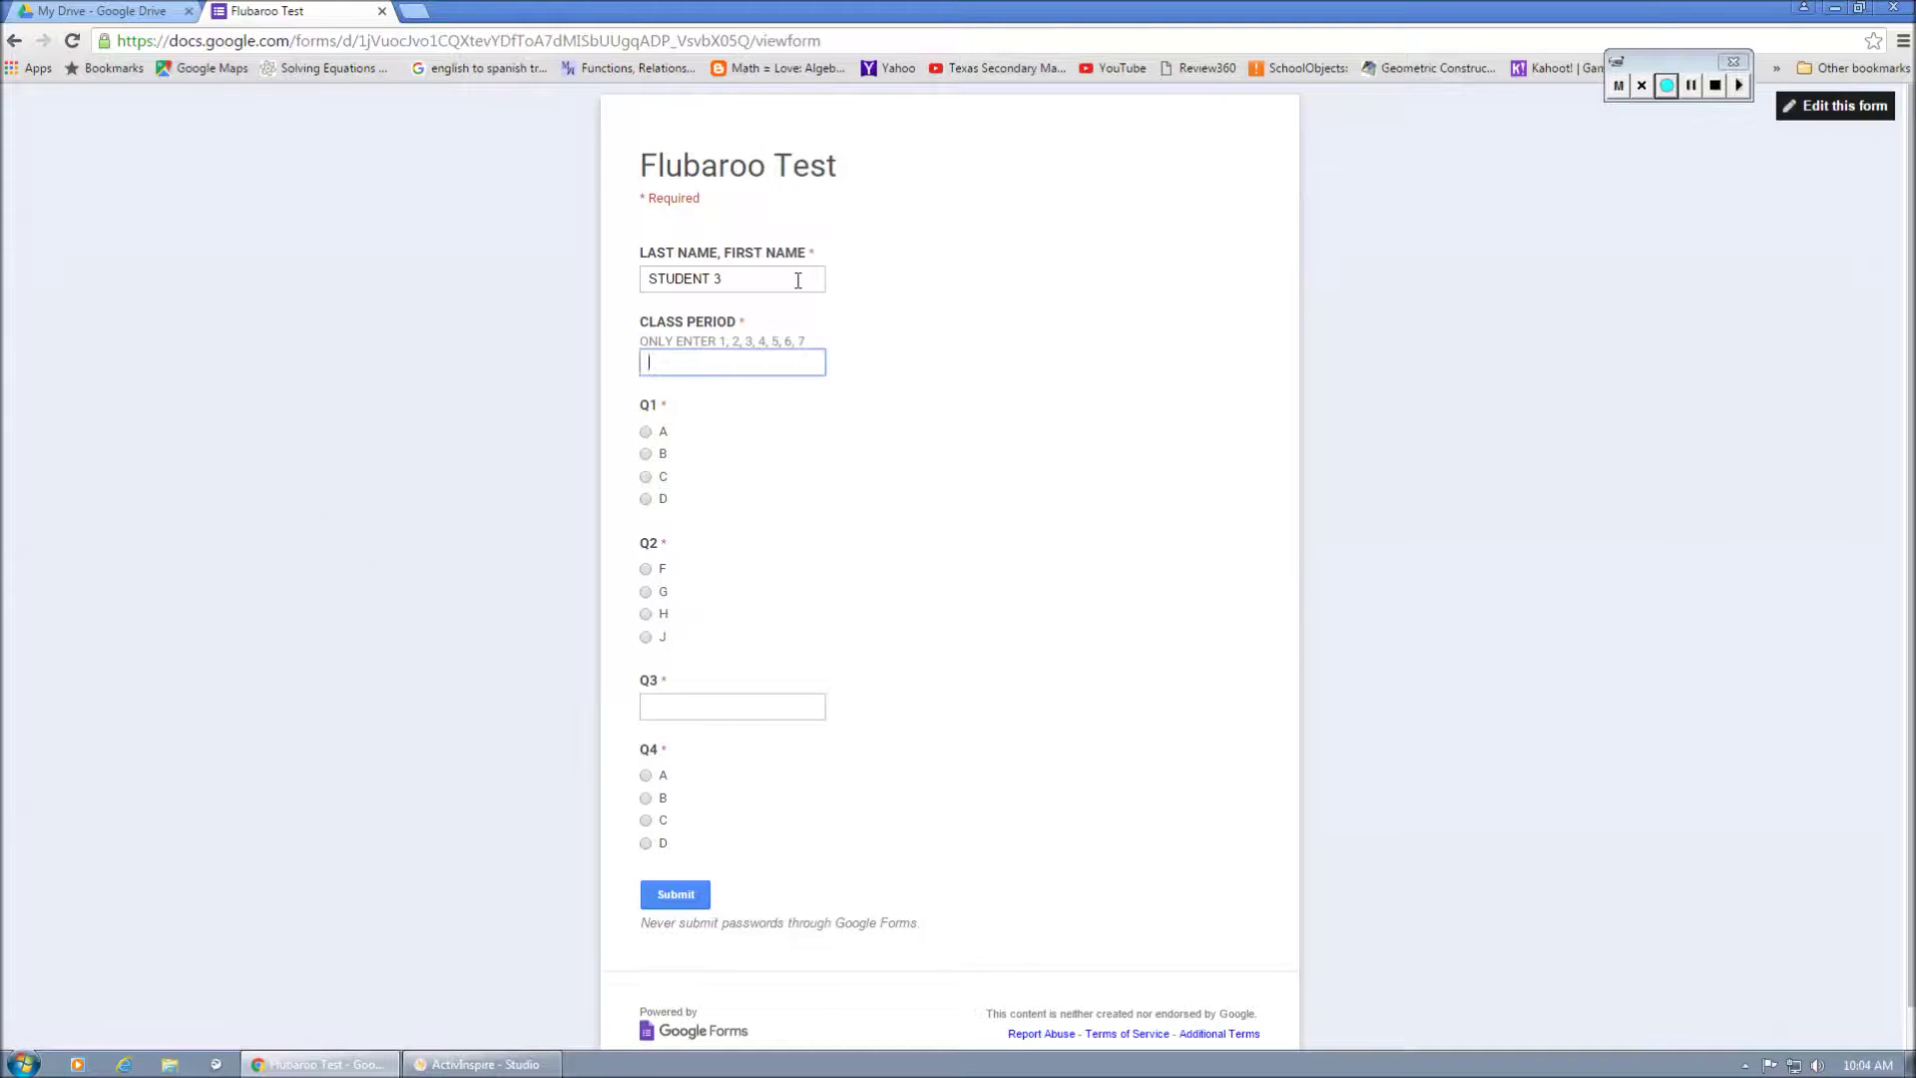
type("3")
left_click(647, 499)
left_click(645, 592)
left_click(675, 703)
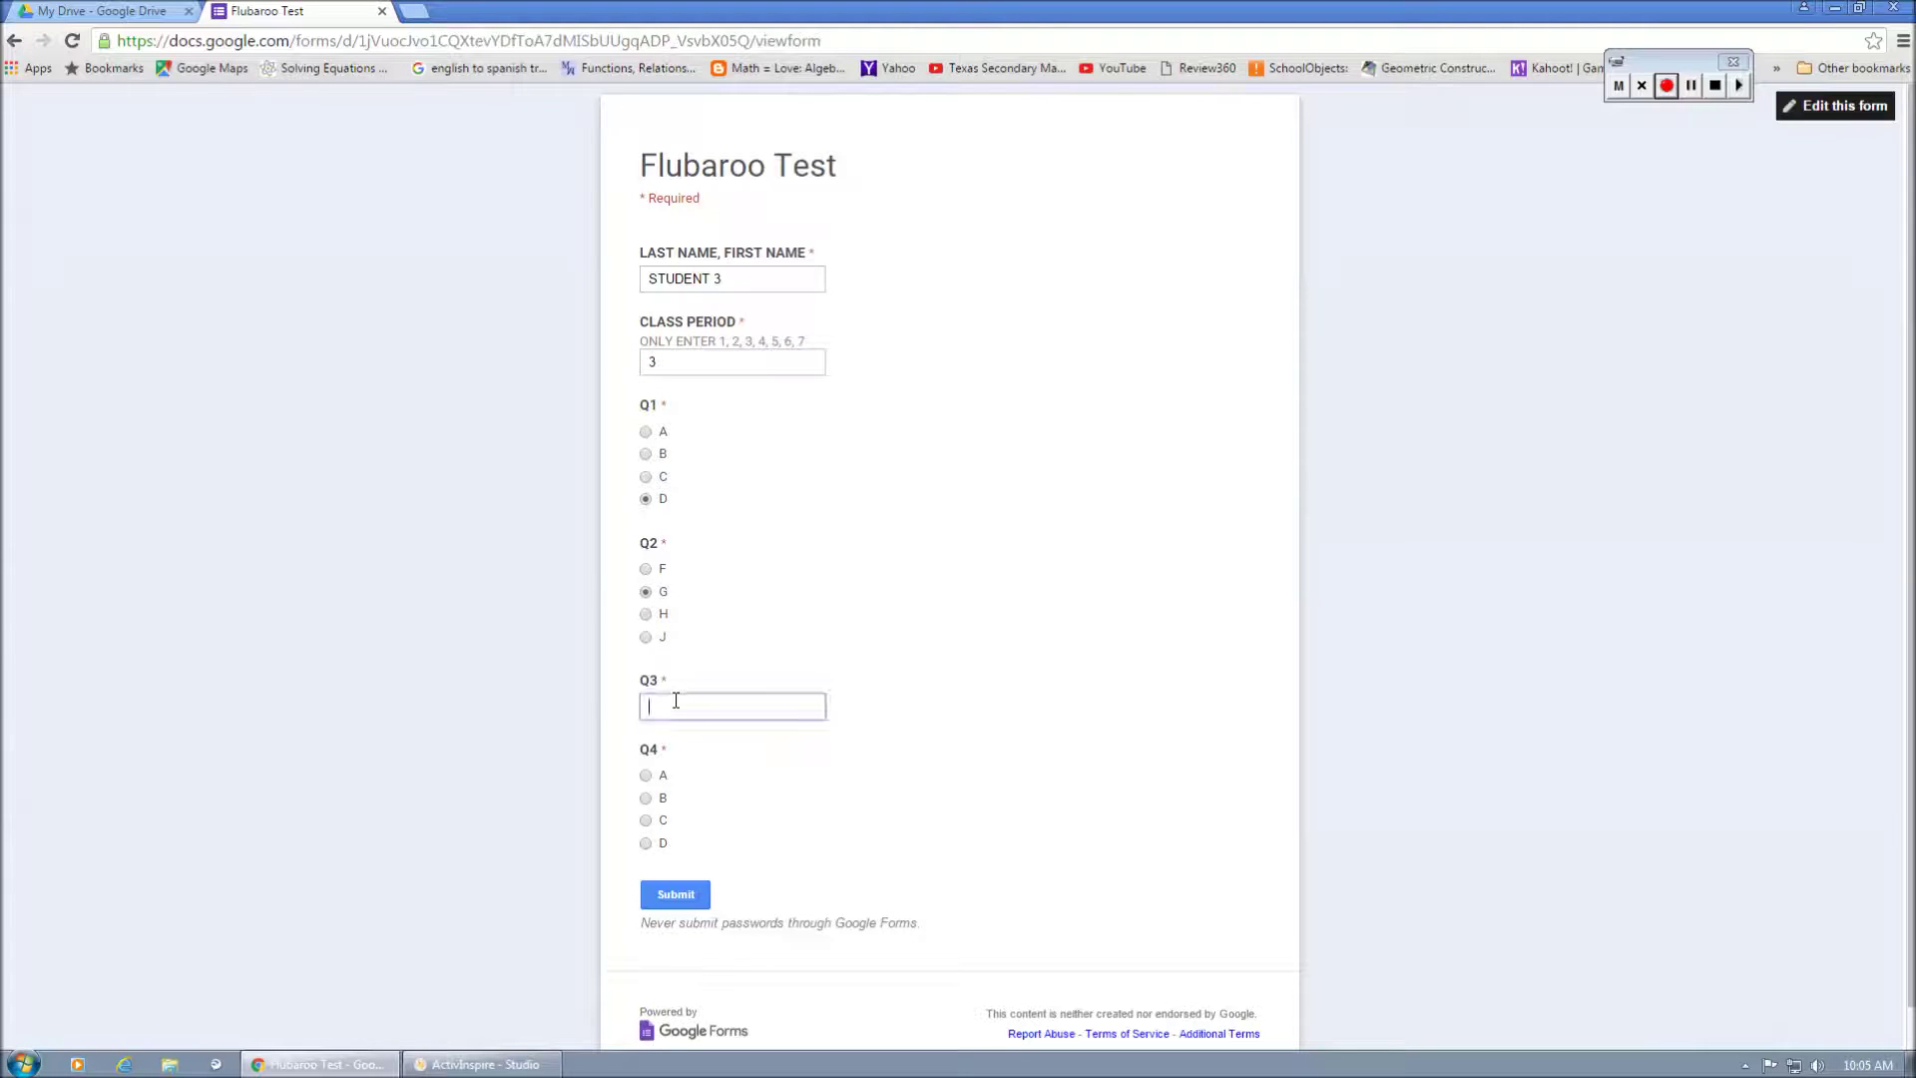
type("6500")
left_click(646, 820)
left_click(665, 906)
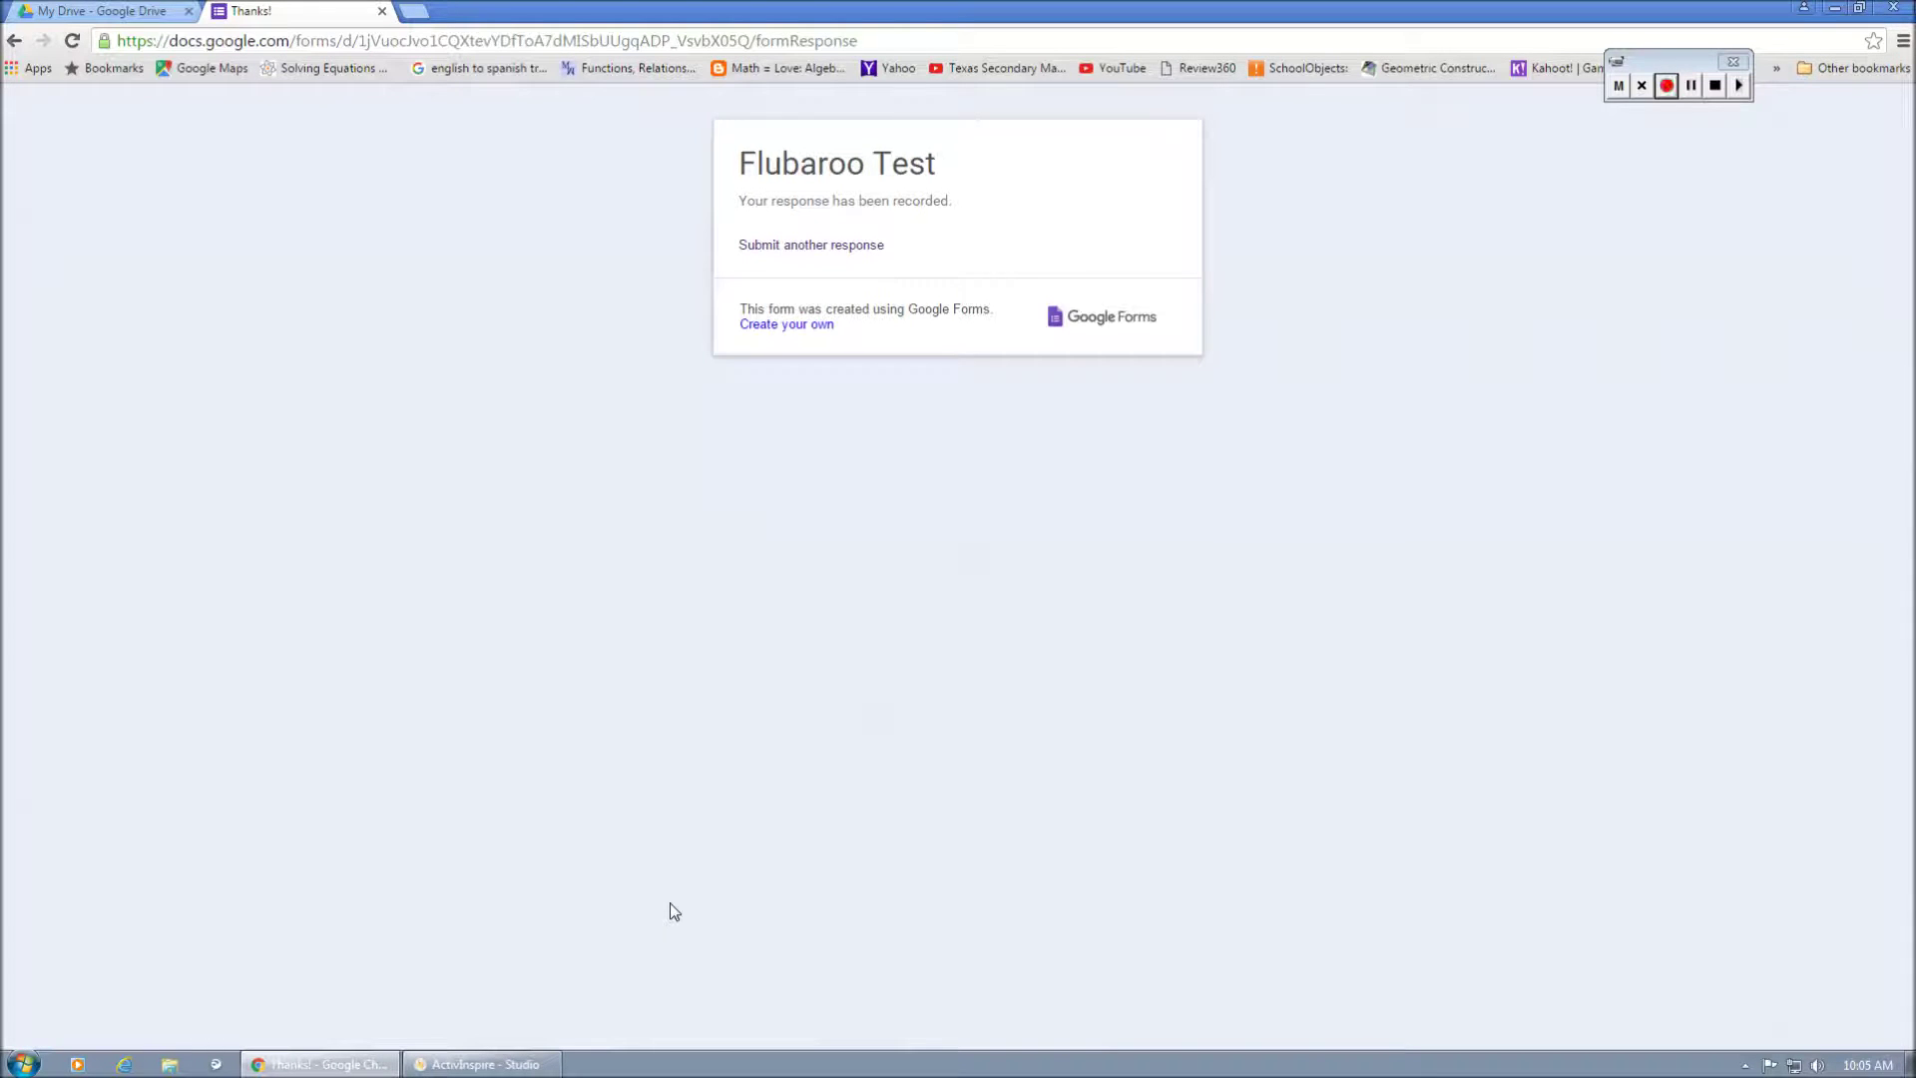
left_click(383, 11)
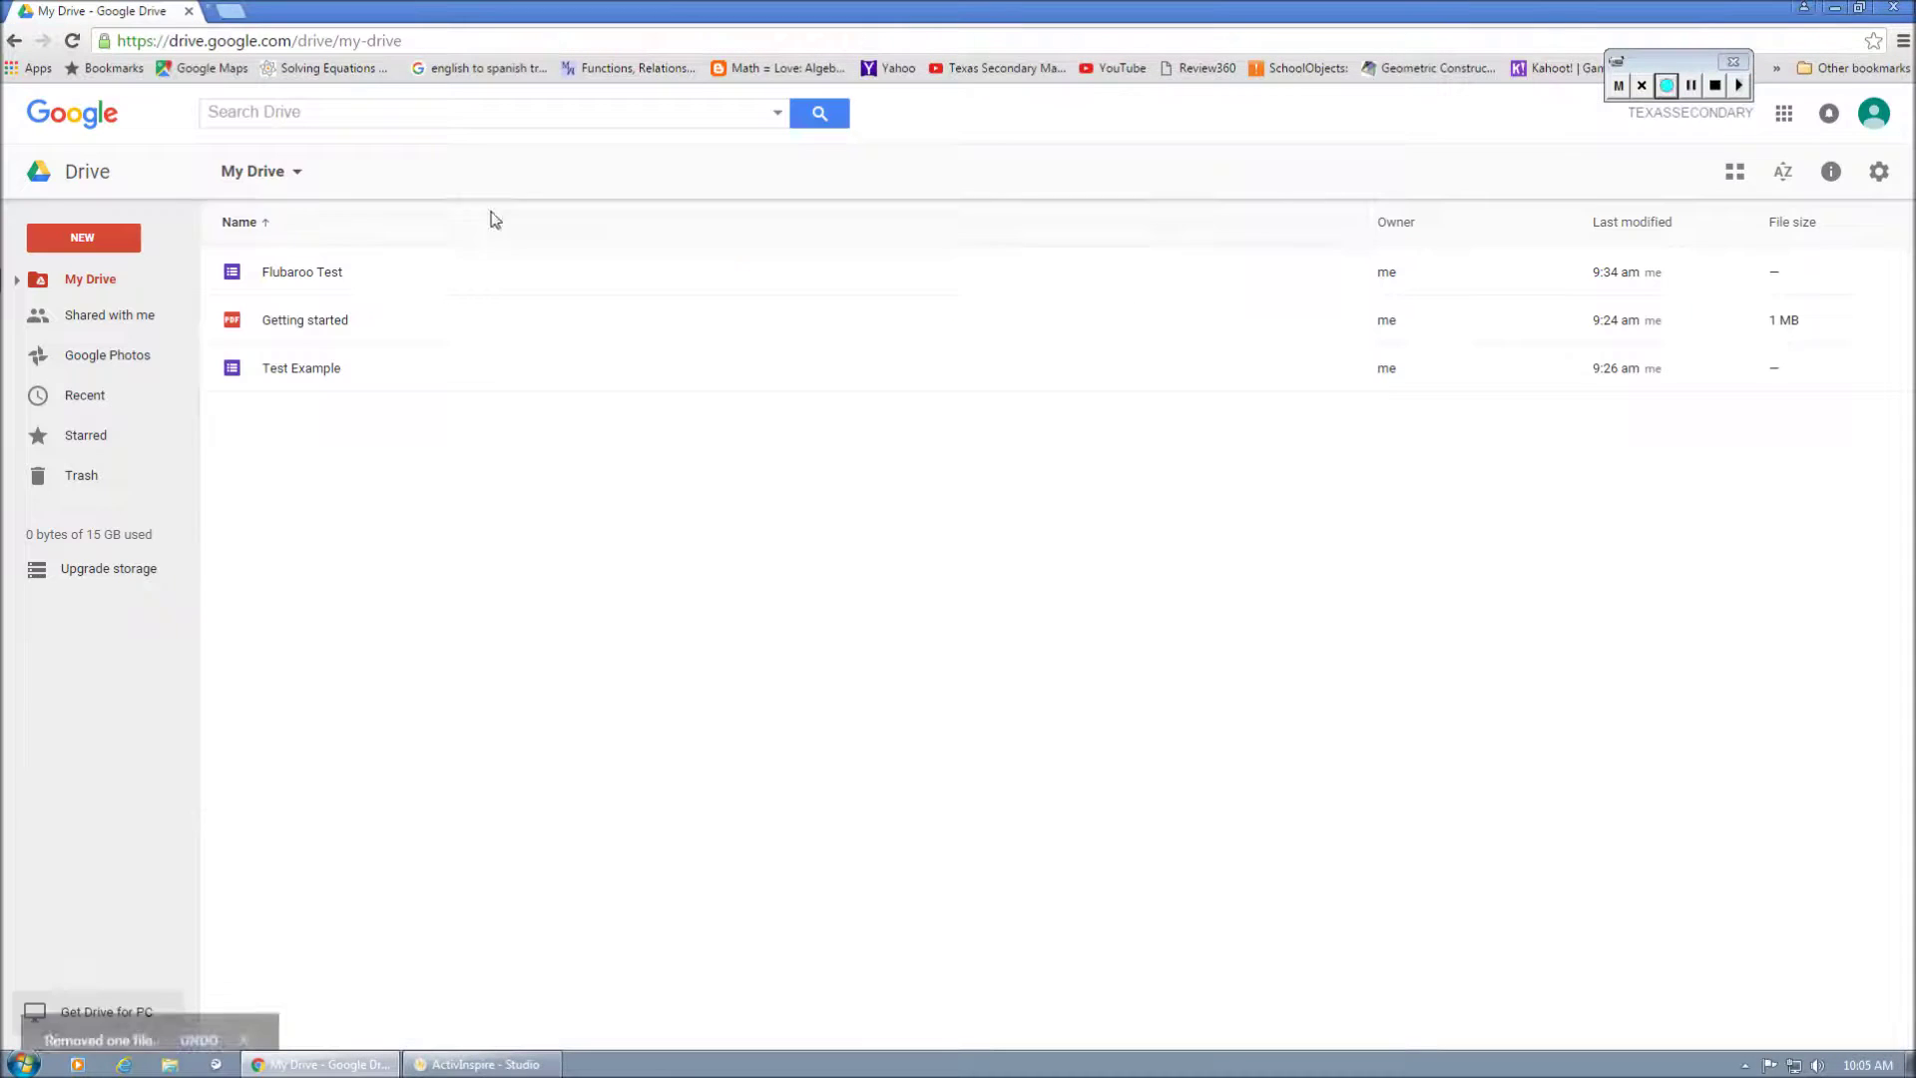
Show the My Drive files to find the Flubaroo Test form.
left_click(97, 281)
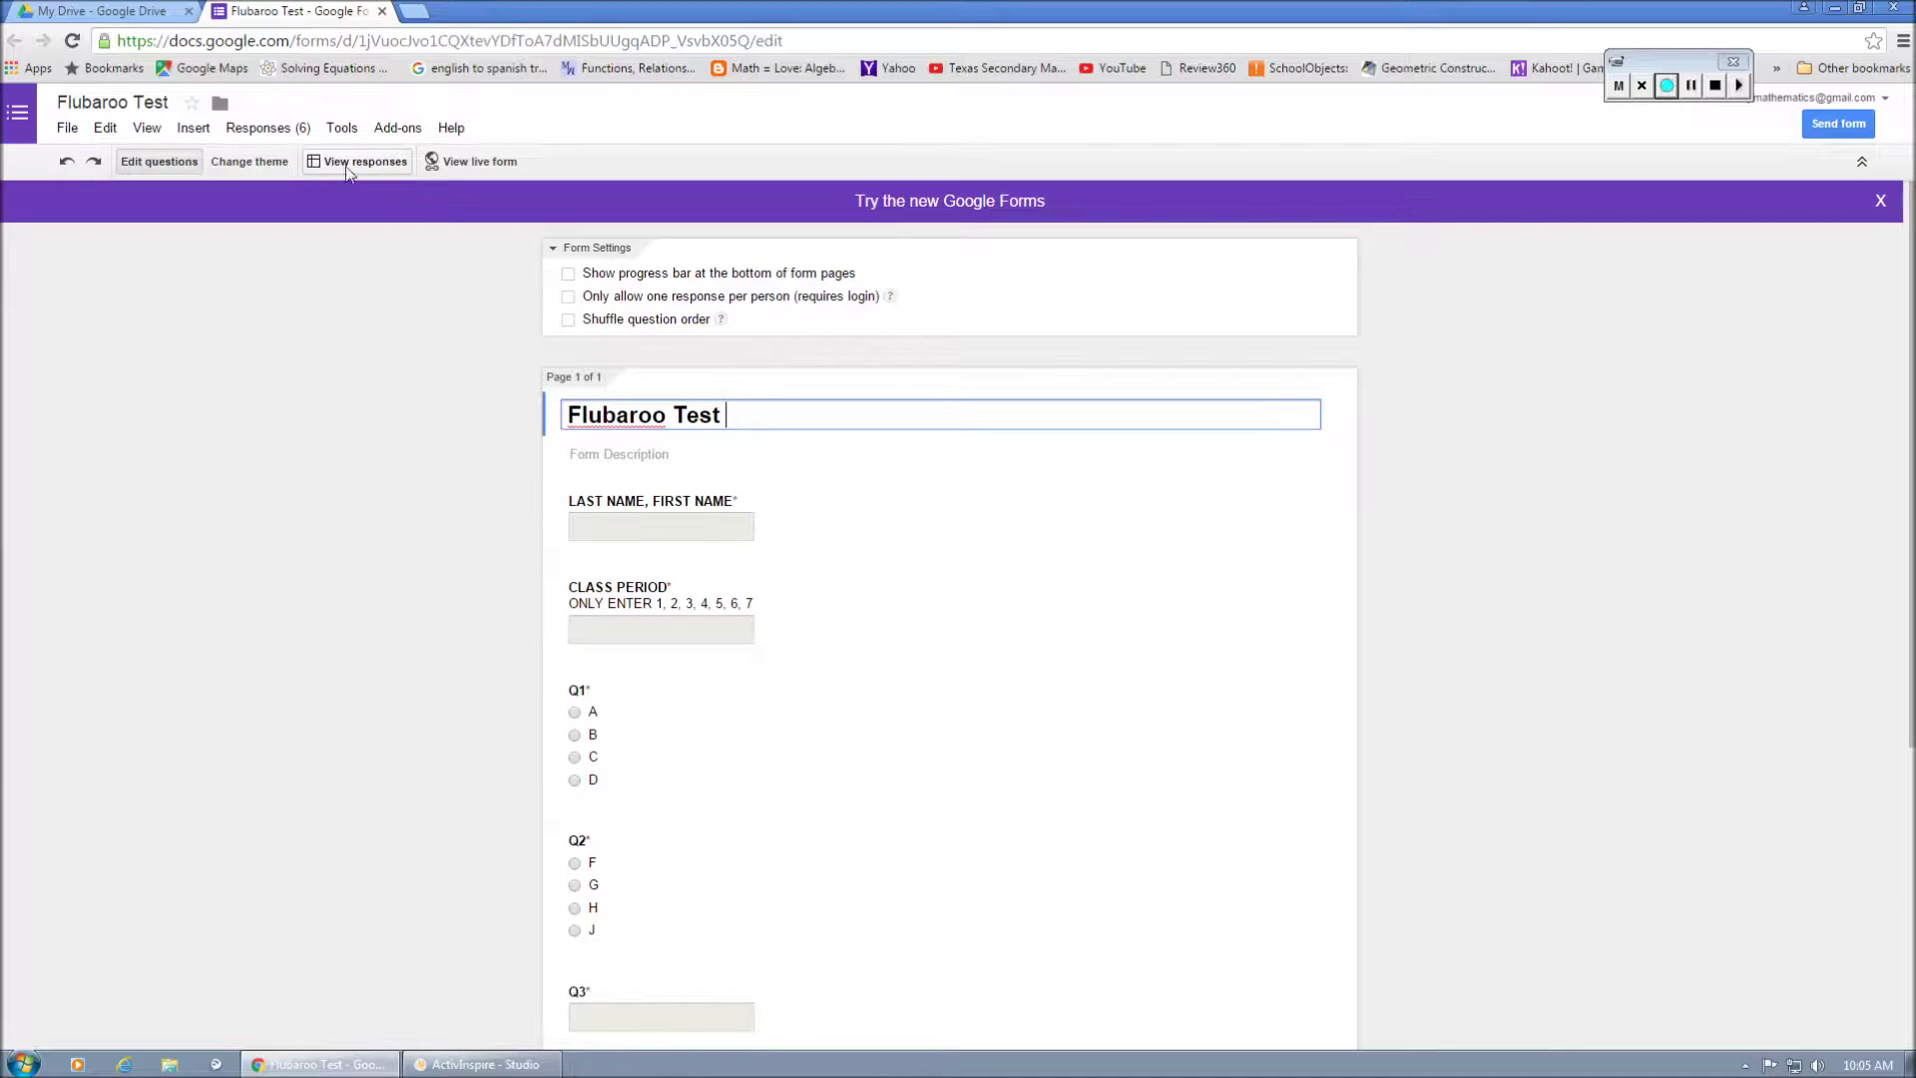
Send the form's responses to a newly created Flubaroo Test (Responses) spreadsheet.
left_click(365, 163)
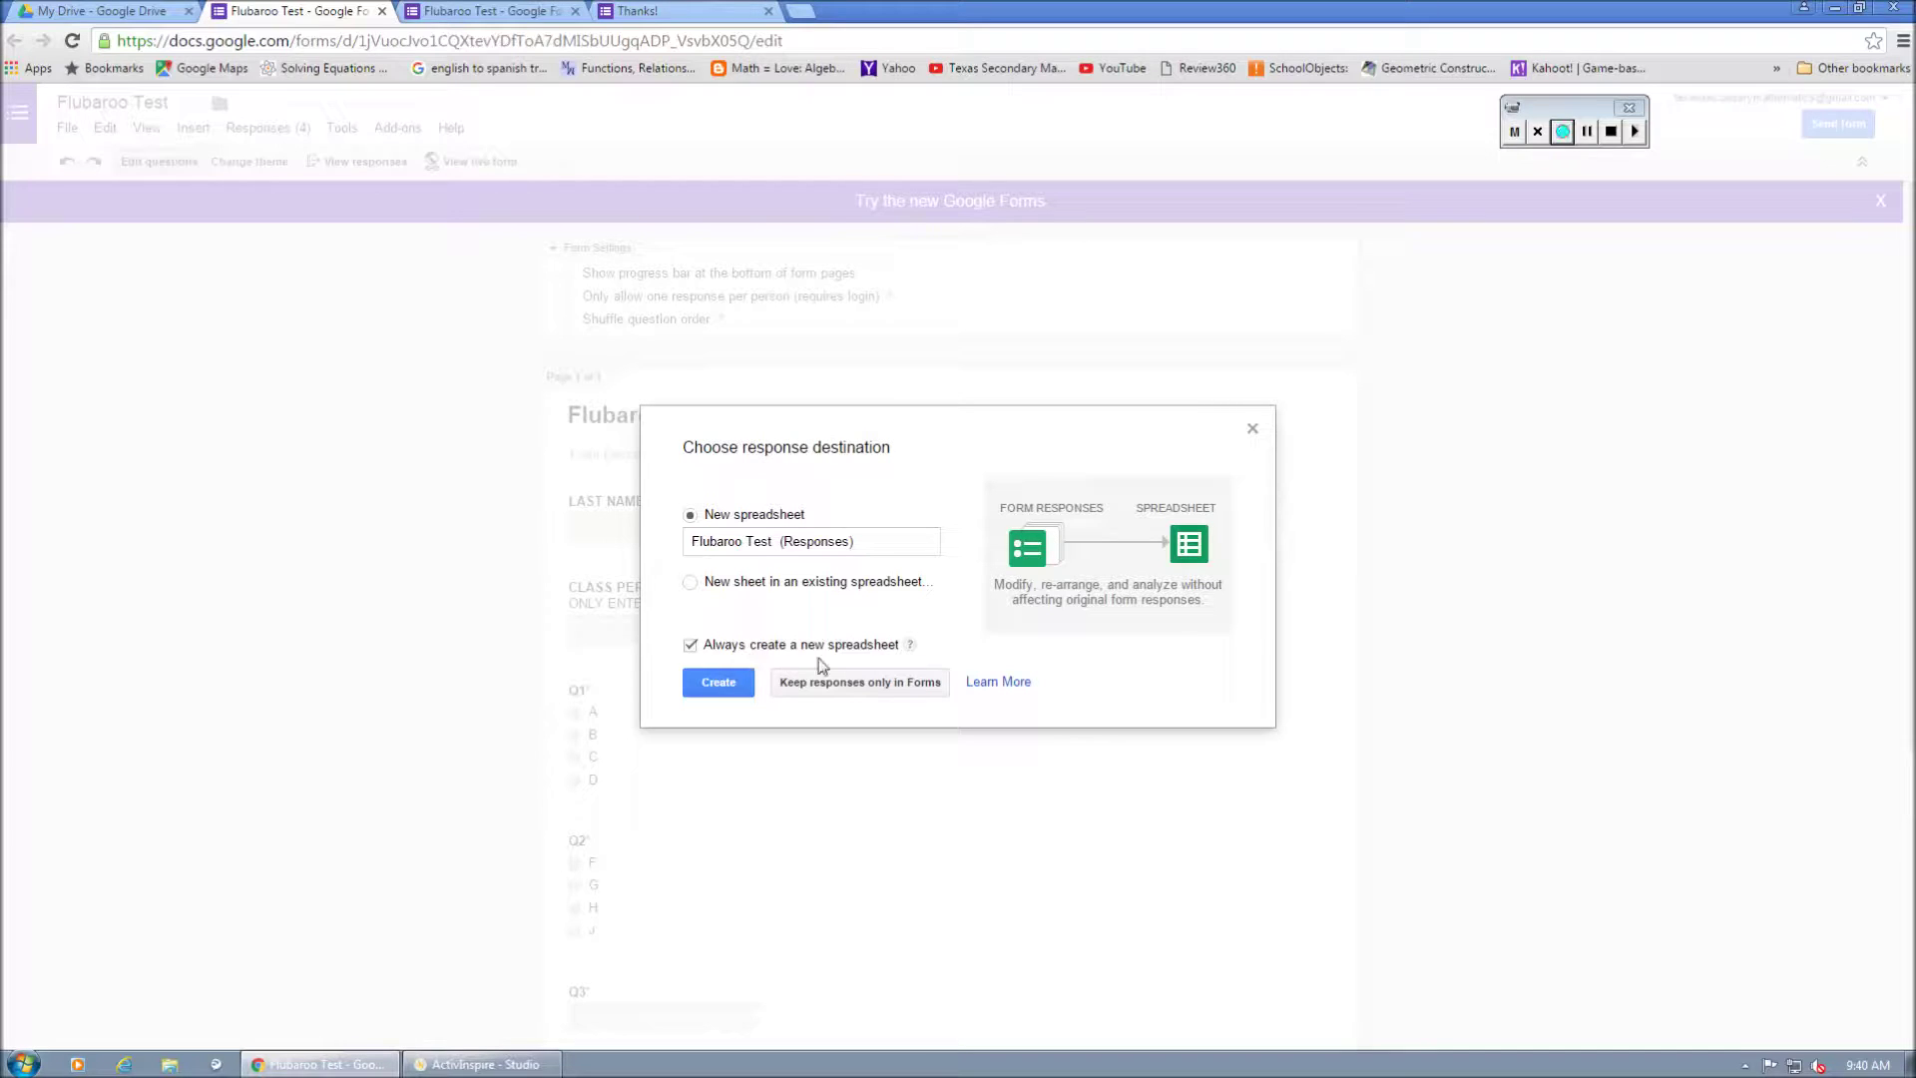
left_click(719, 685)
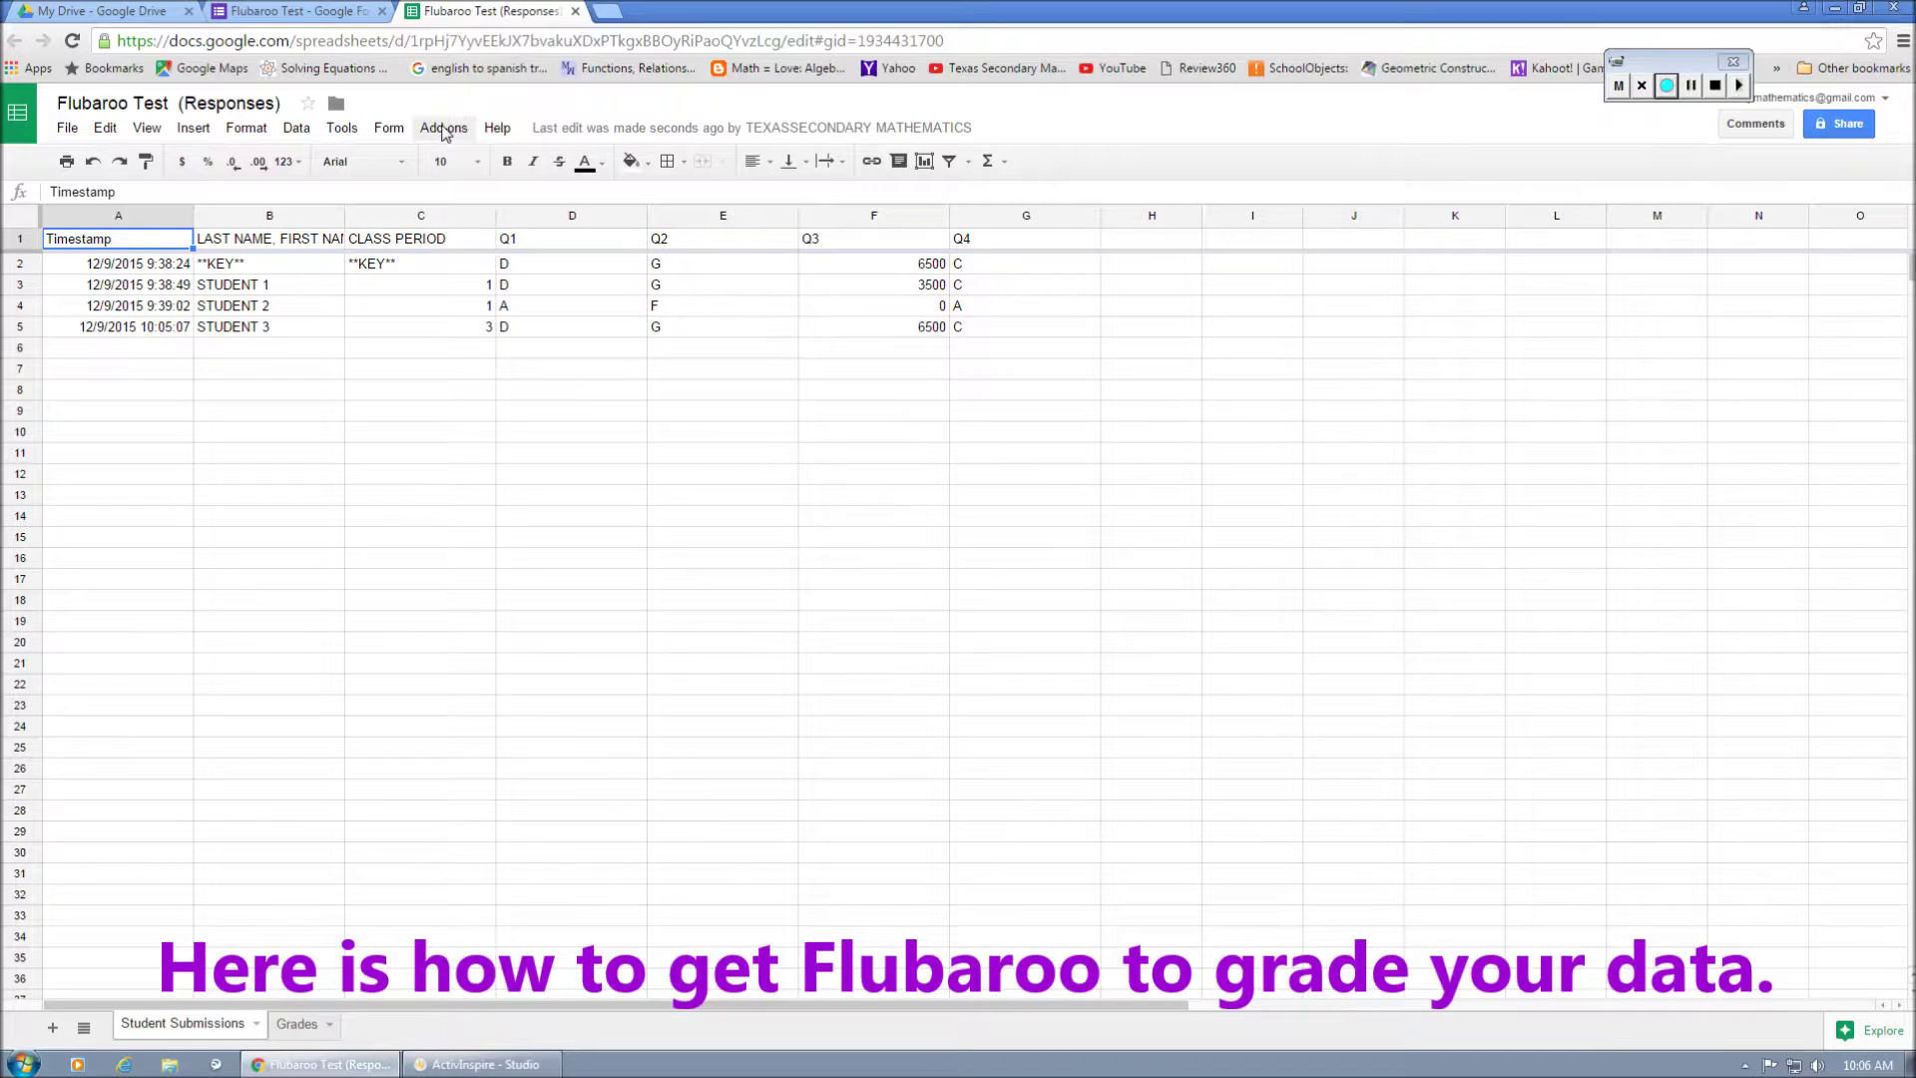
Search the add-on gallery for FLUBAROO, add it for free and allow its permissions.
left_click(446, 128)
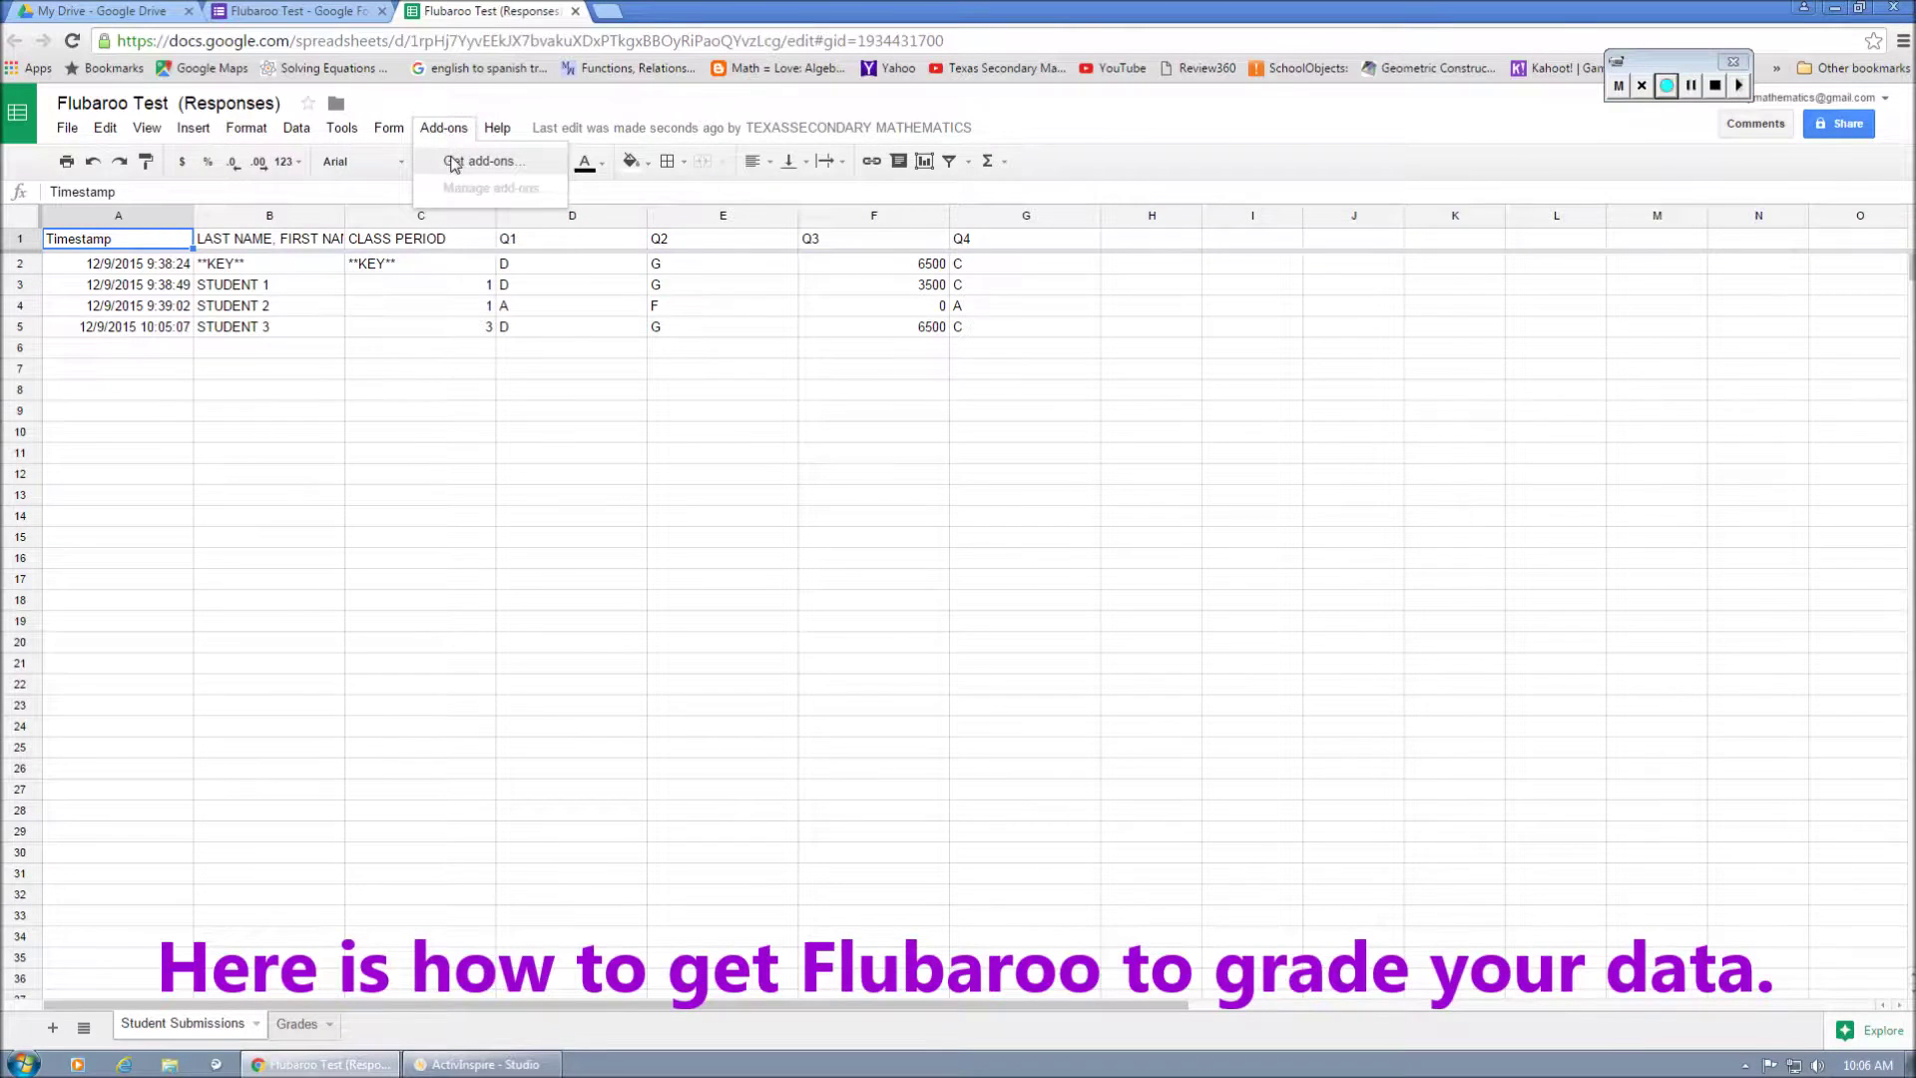
left_click(454, 163)
left_click(1287, 318)
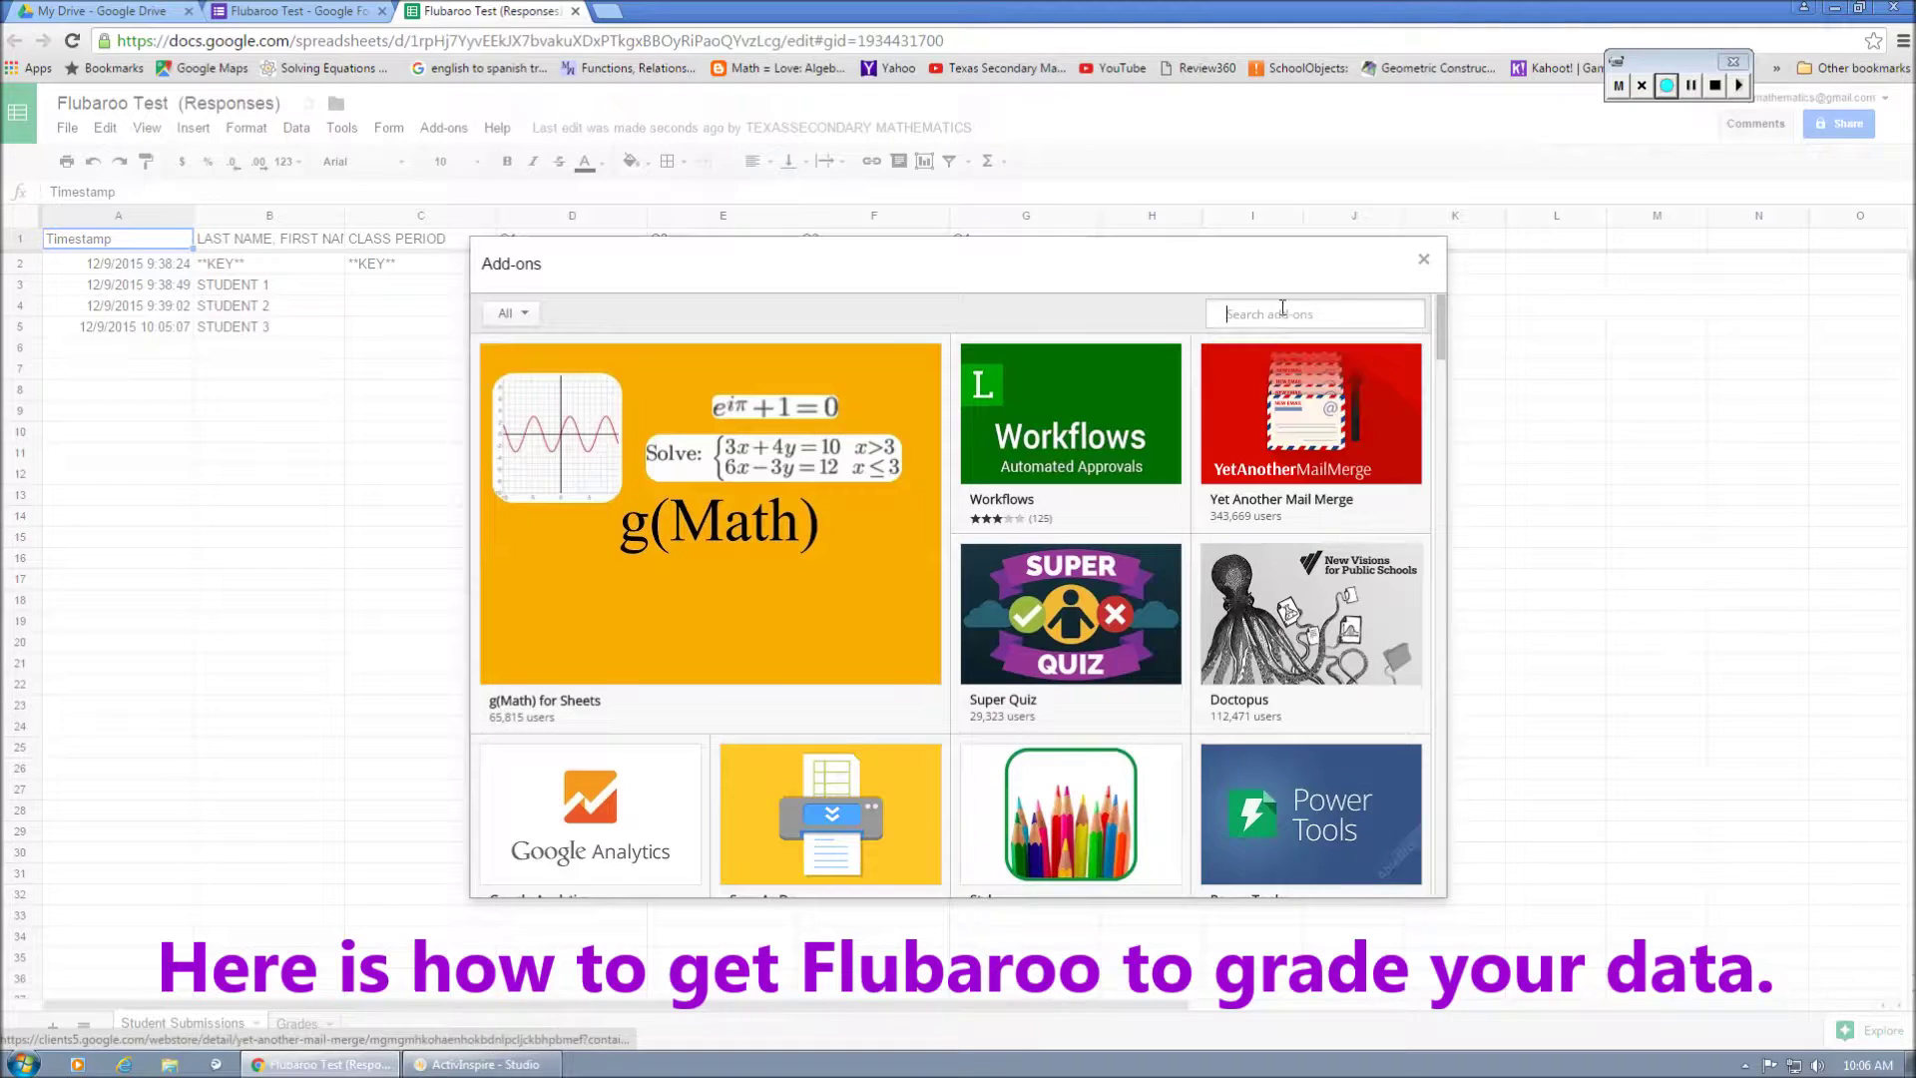
type("FLUBAROO")
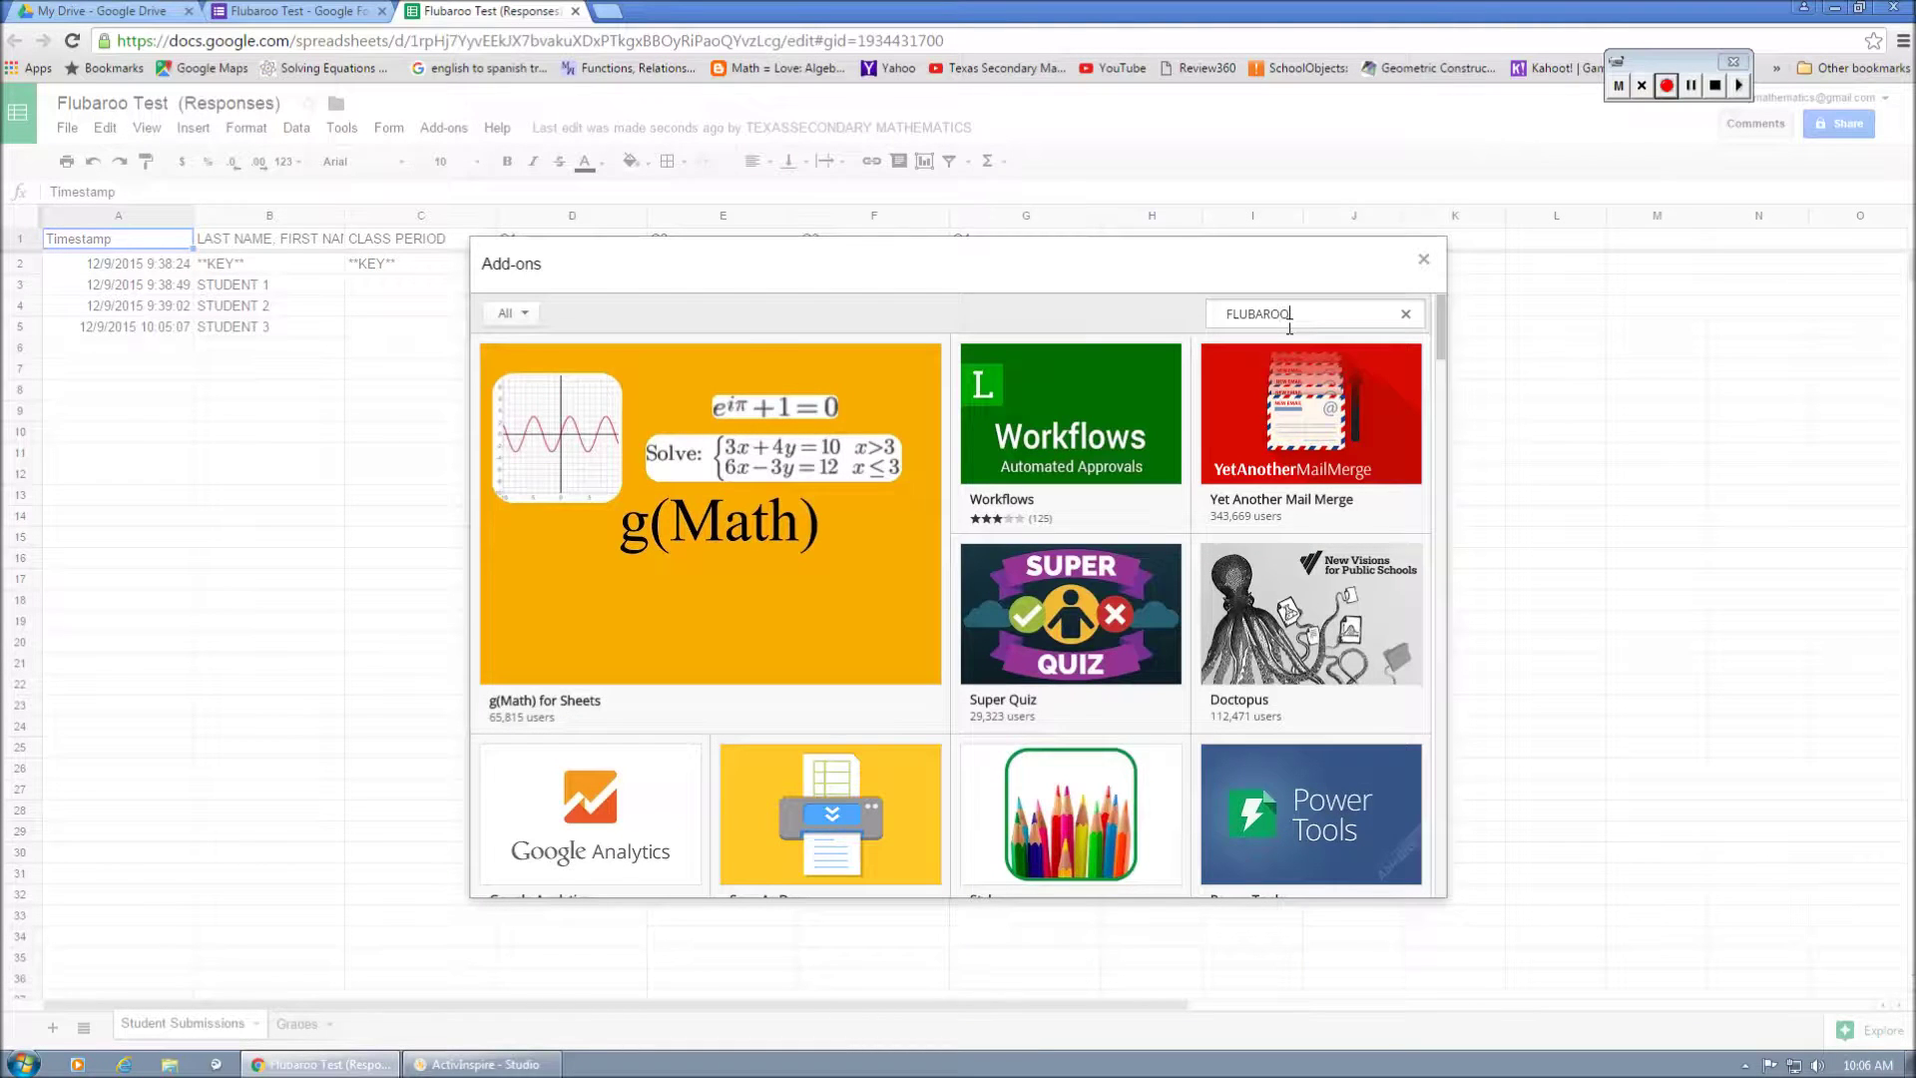
key("Return")
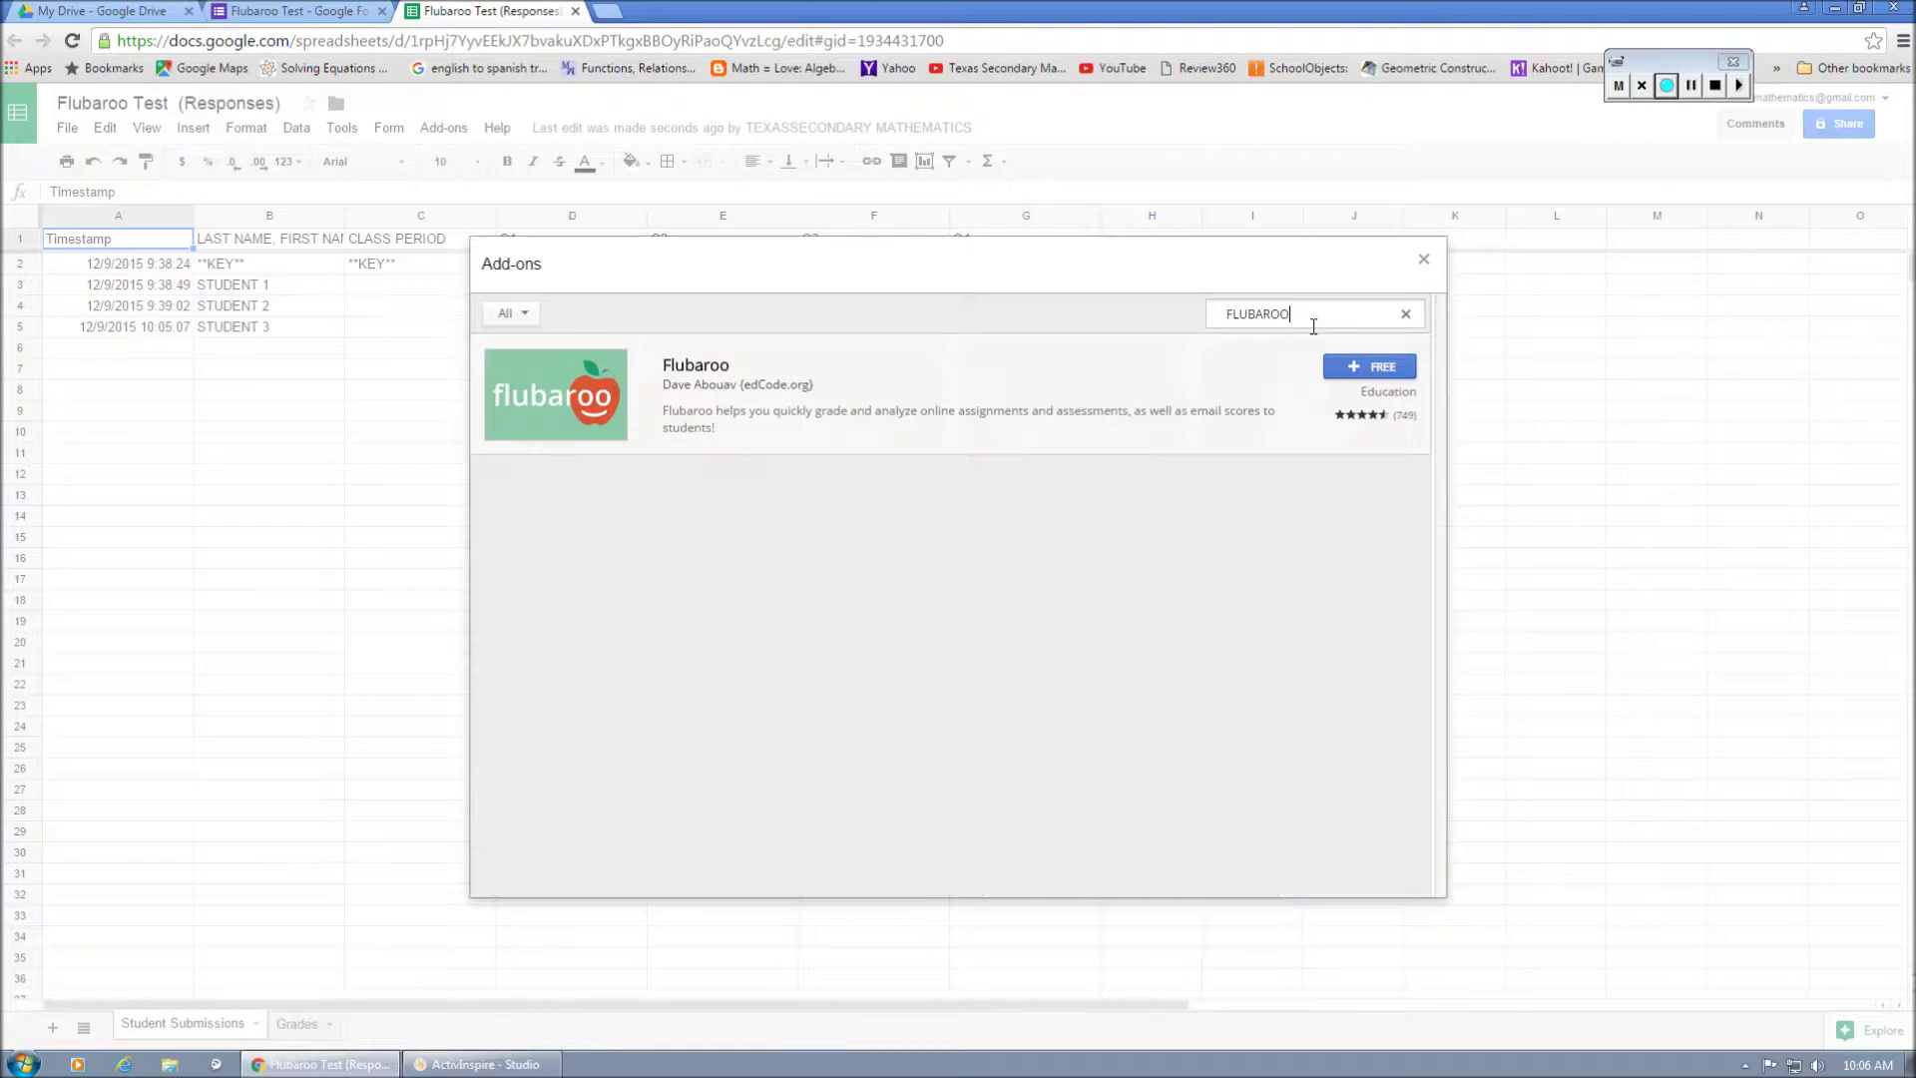
left_click(1355, 368)
scroll(1252, 599, "down", 5)
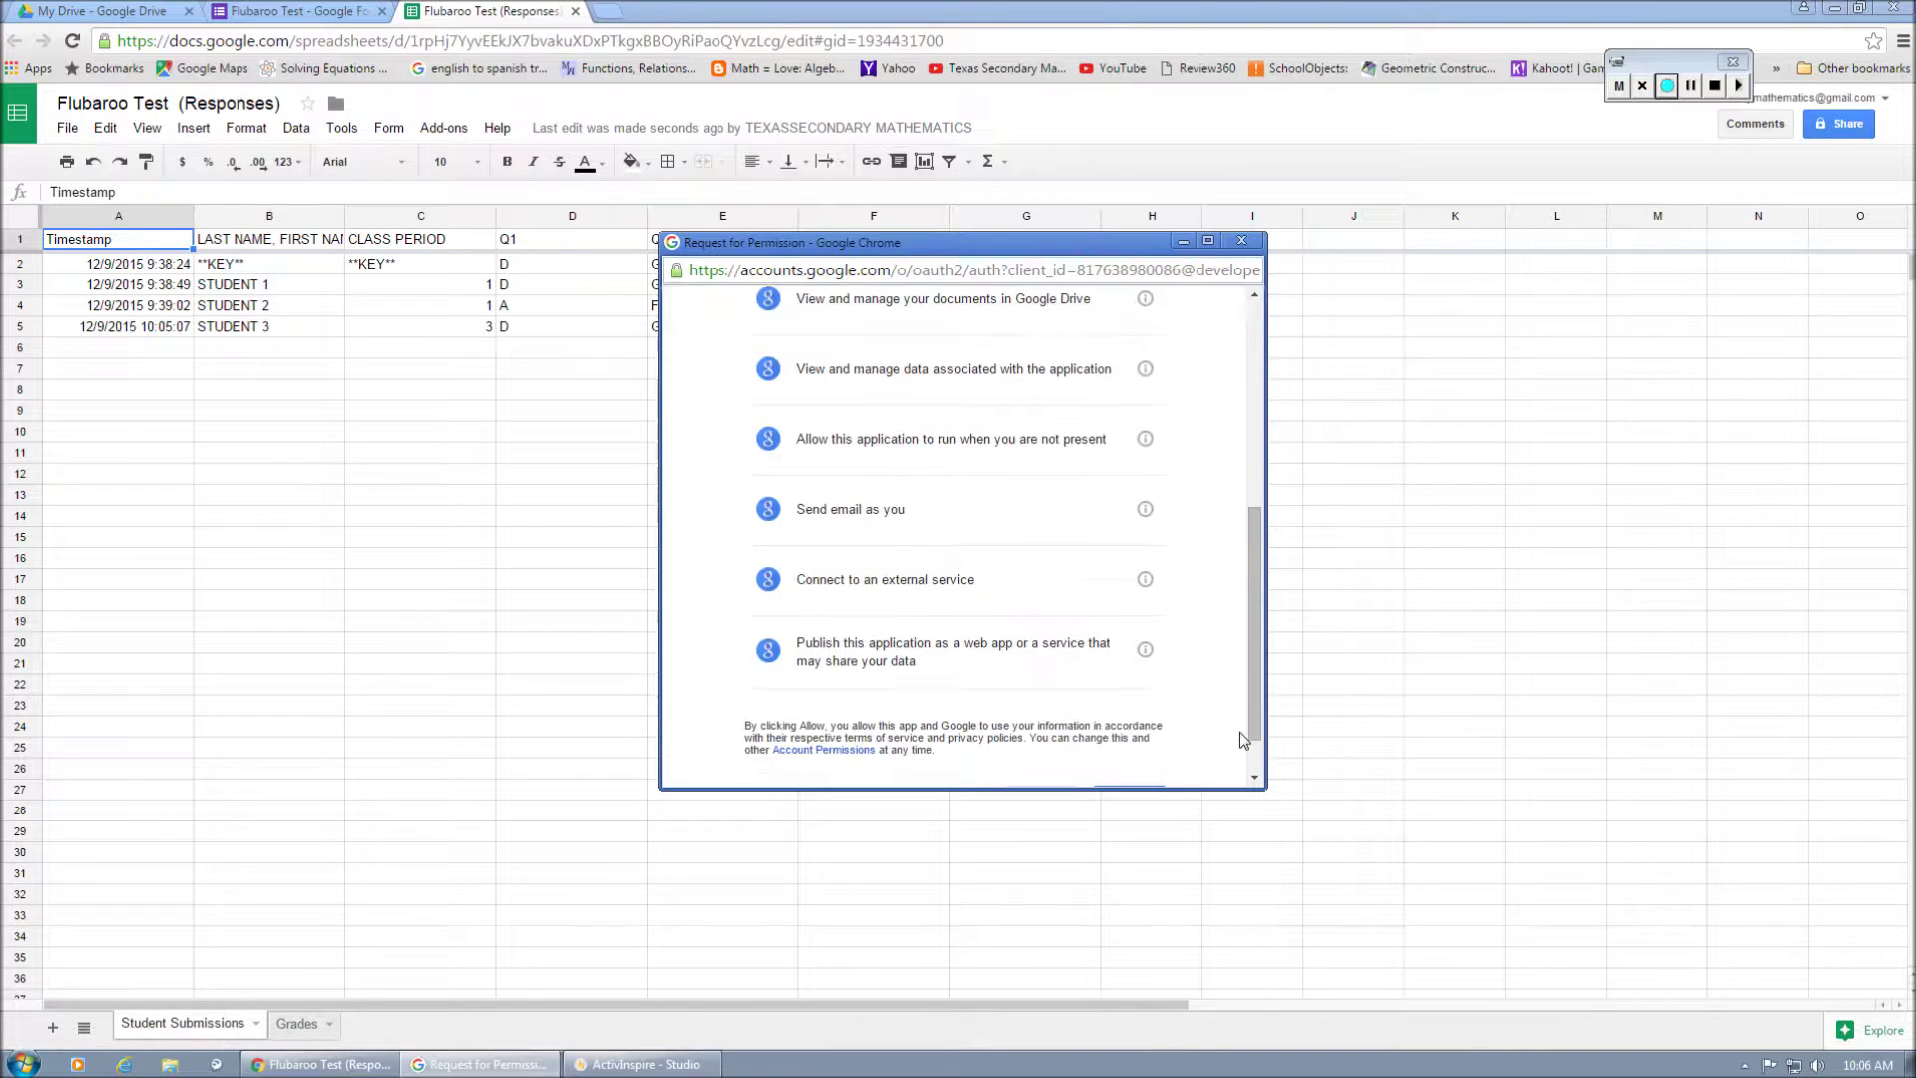
scroll(1239, 733, "down", 1)
left_click(1142, 755)
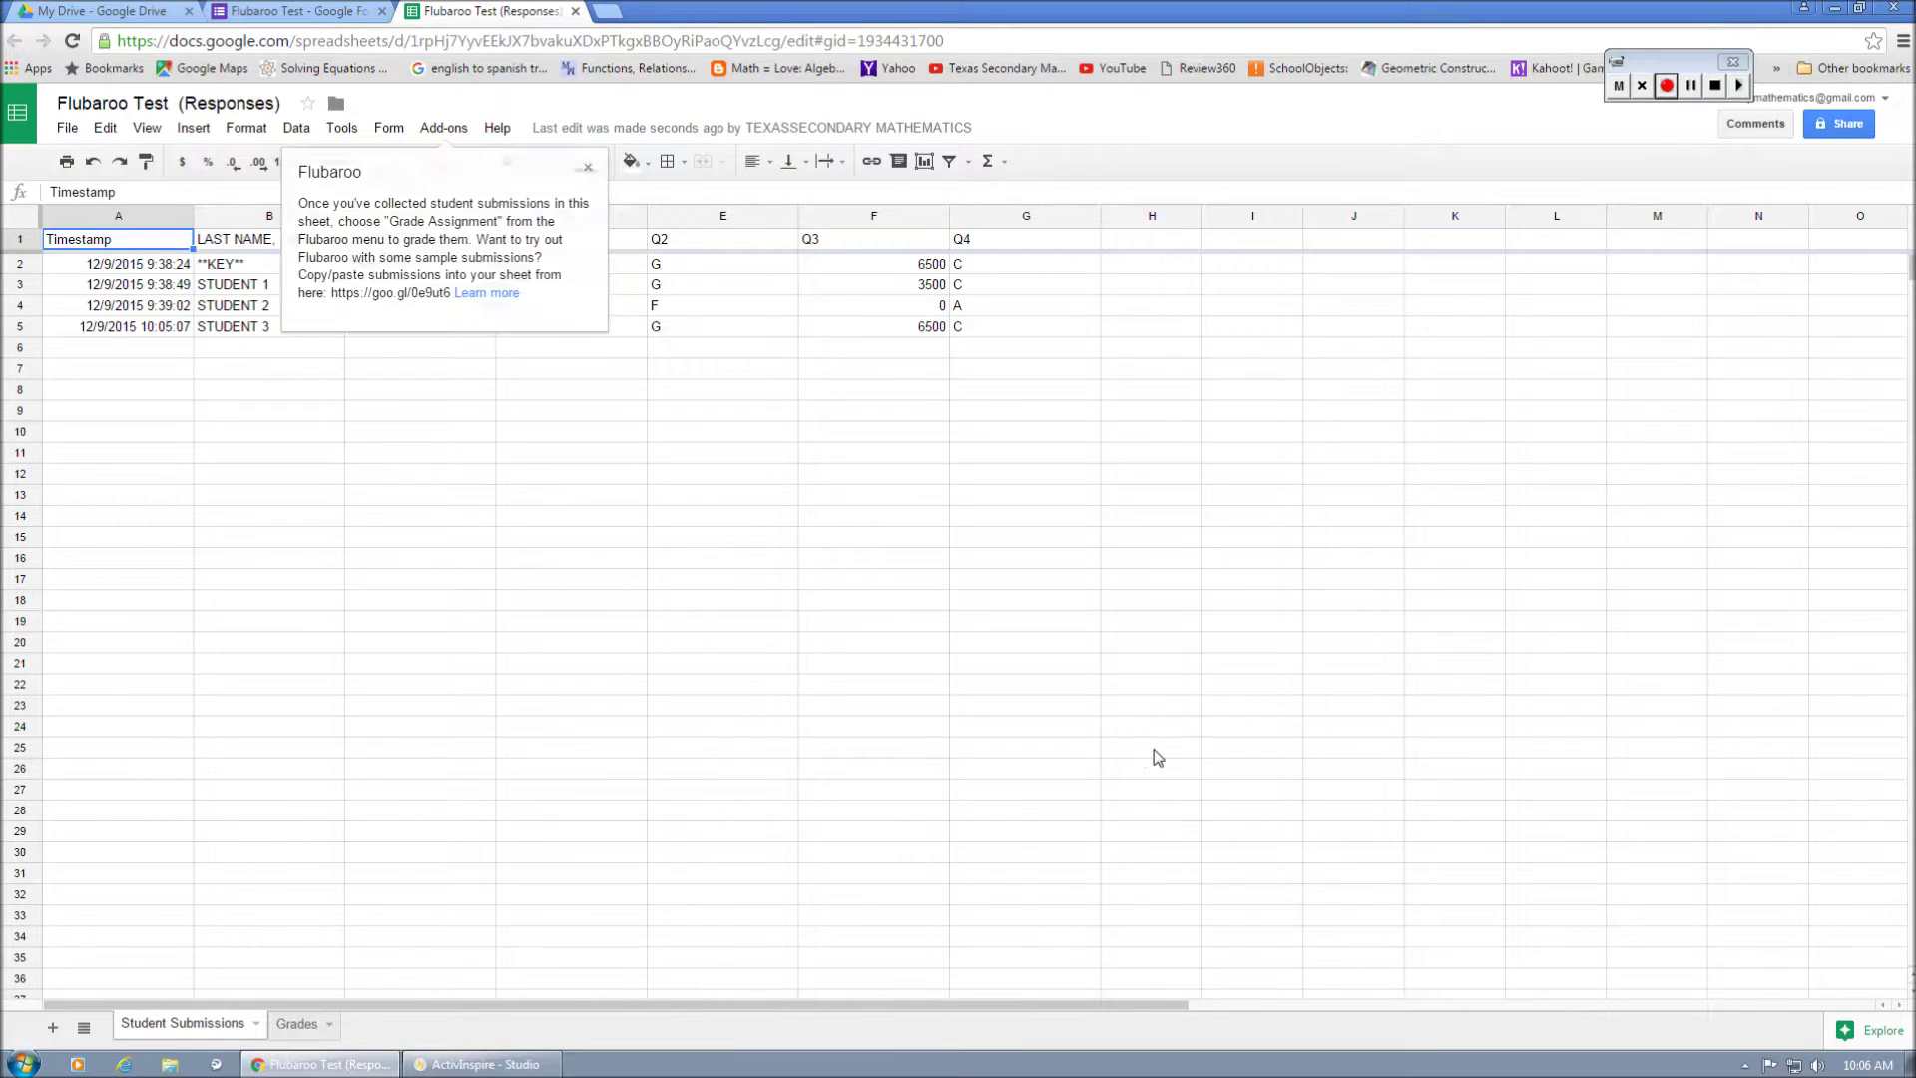
Start Flubaroo's Regrade Assignment and keep Normal Grading for the questions.
left_click(587, 168)
left_click(465, 130)
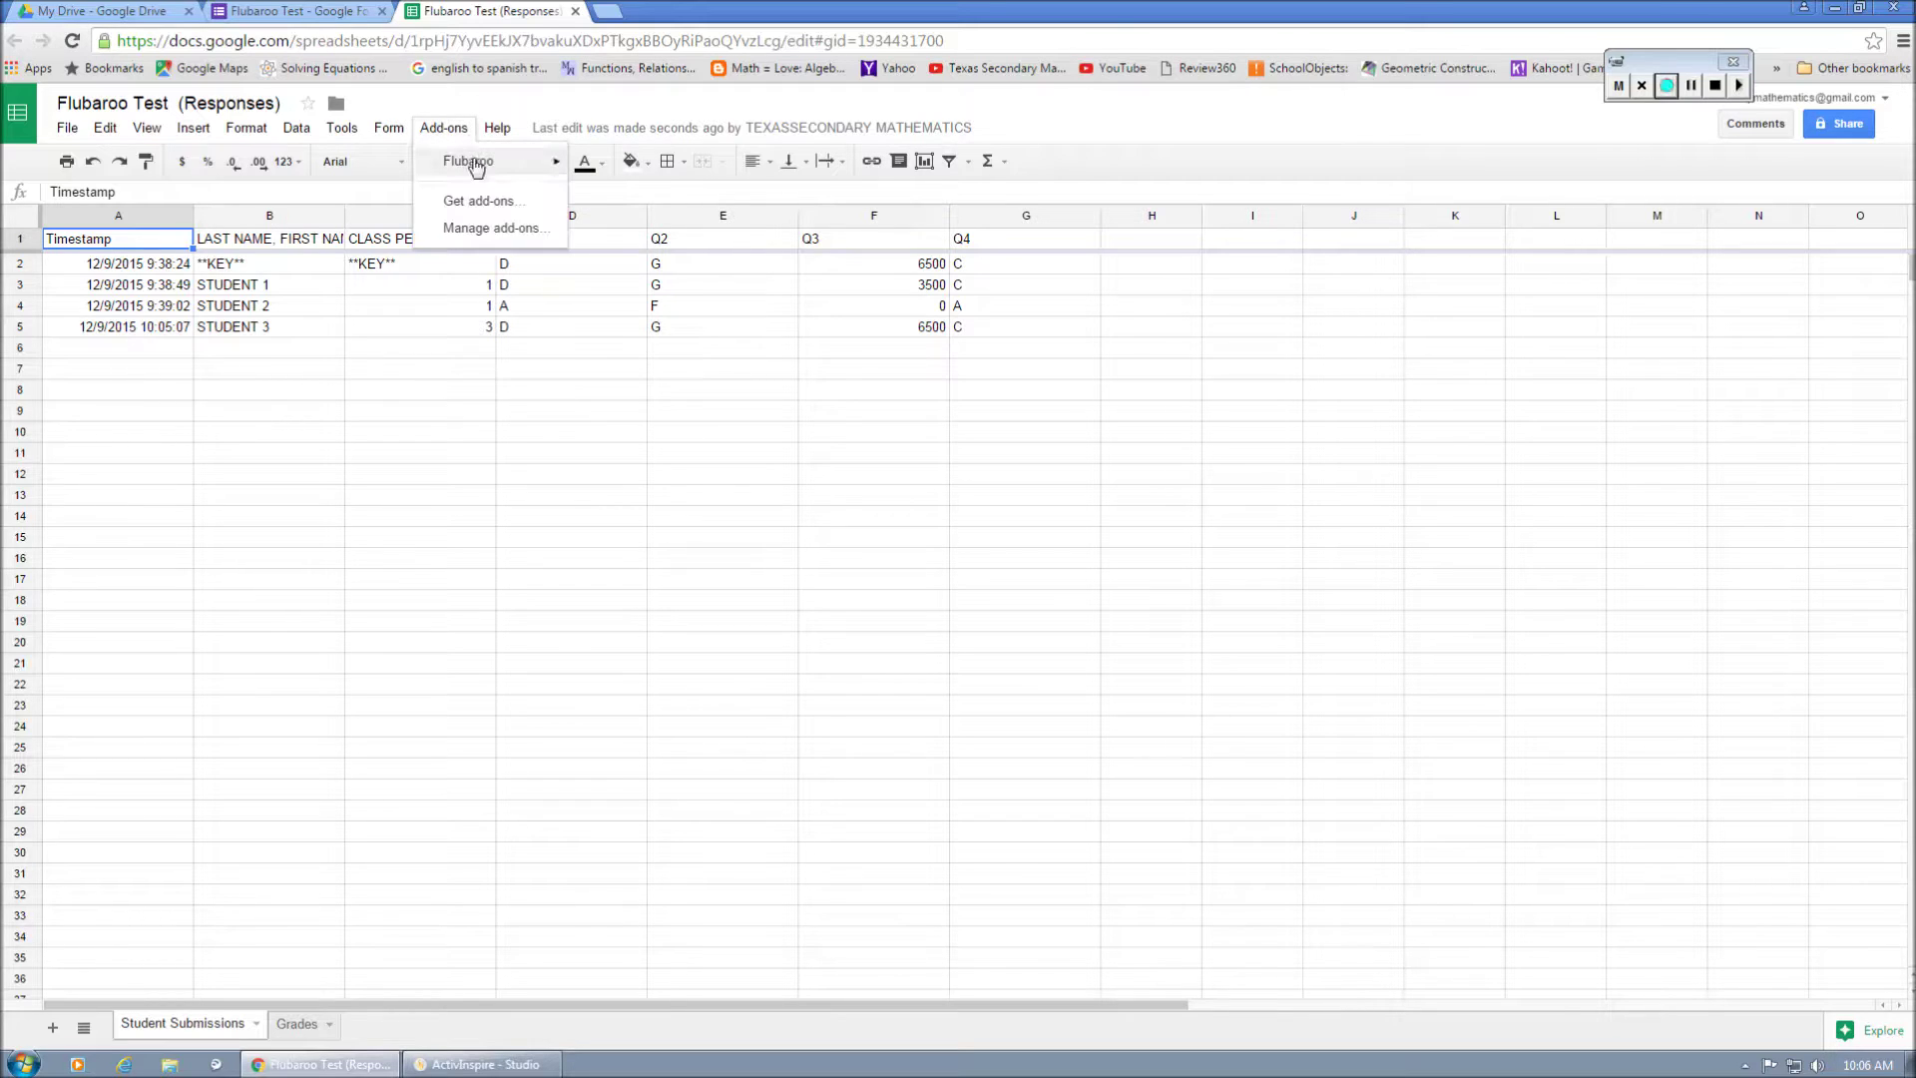
mouse_move(539, 162)
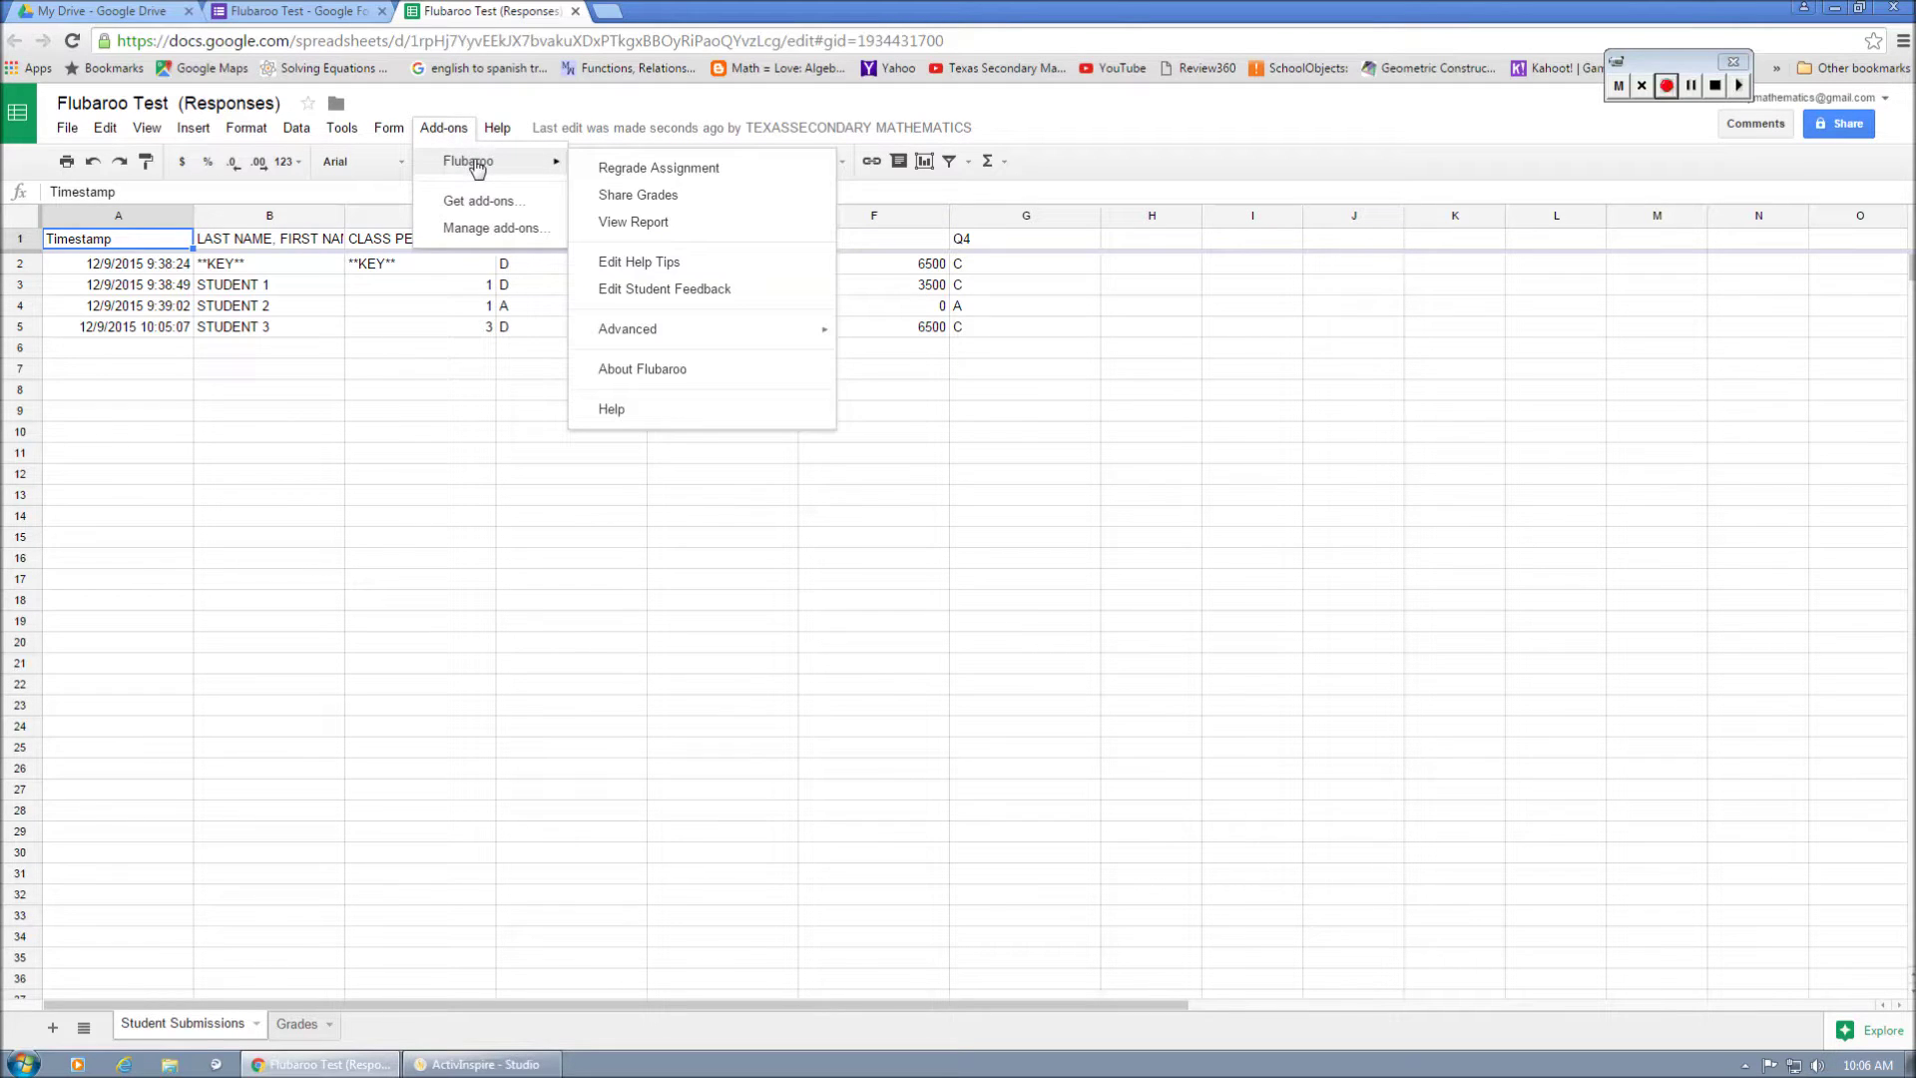
left_click(679, 172)
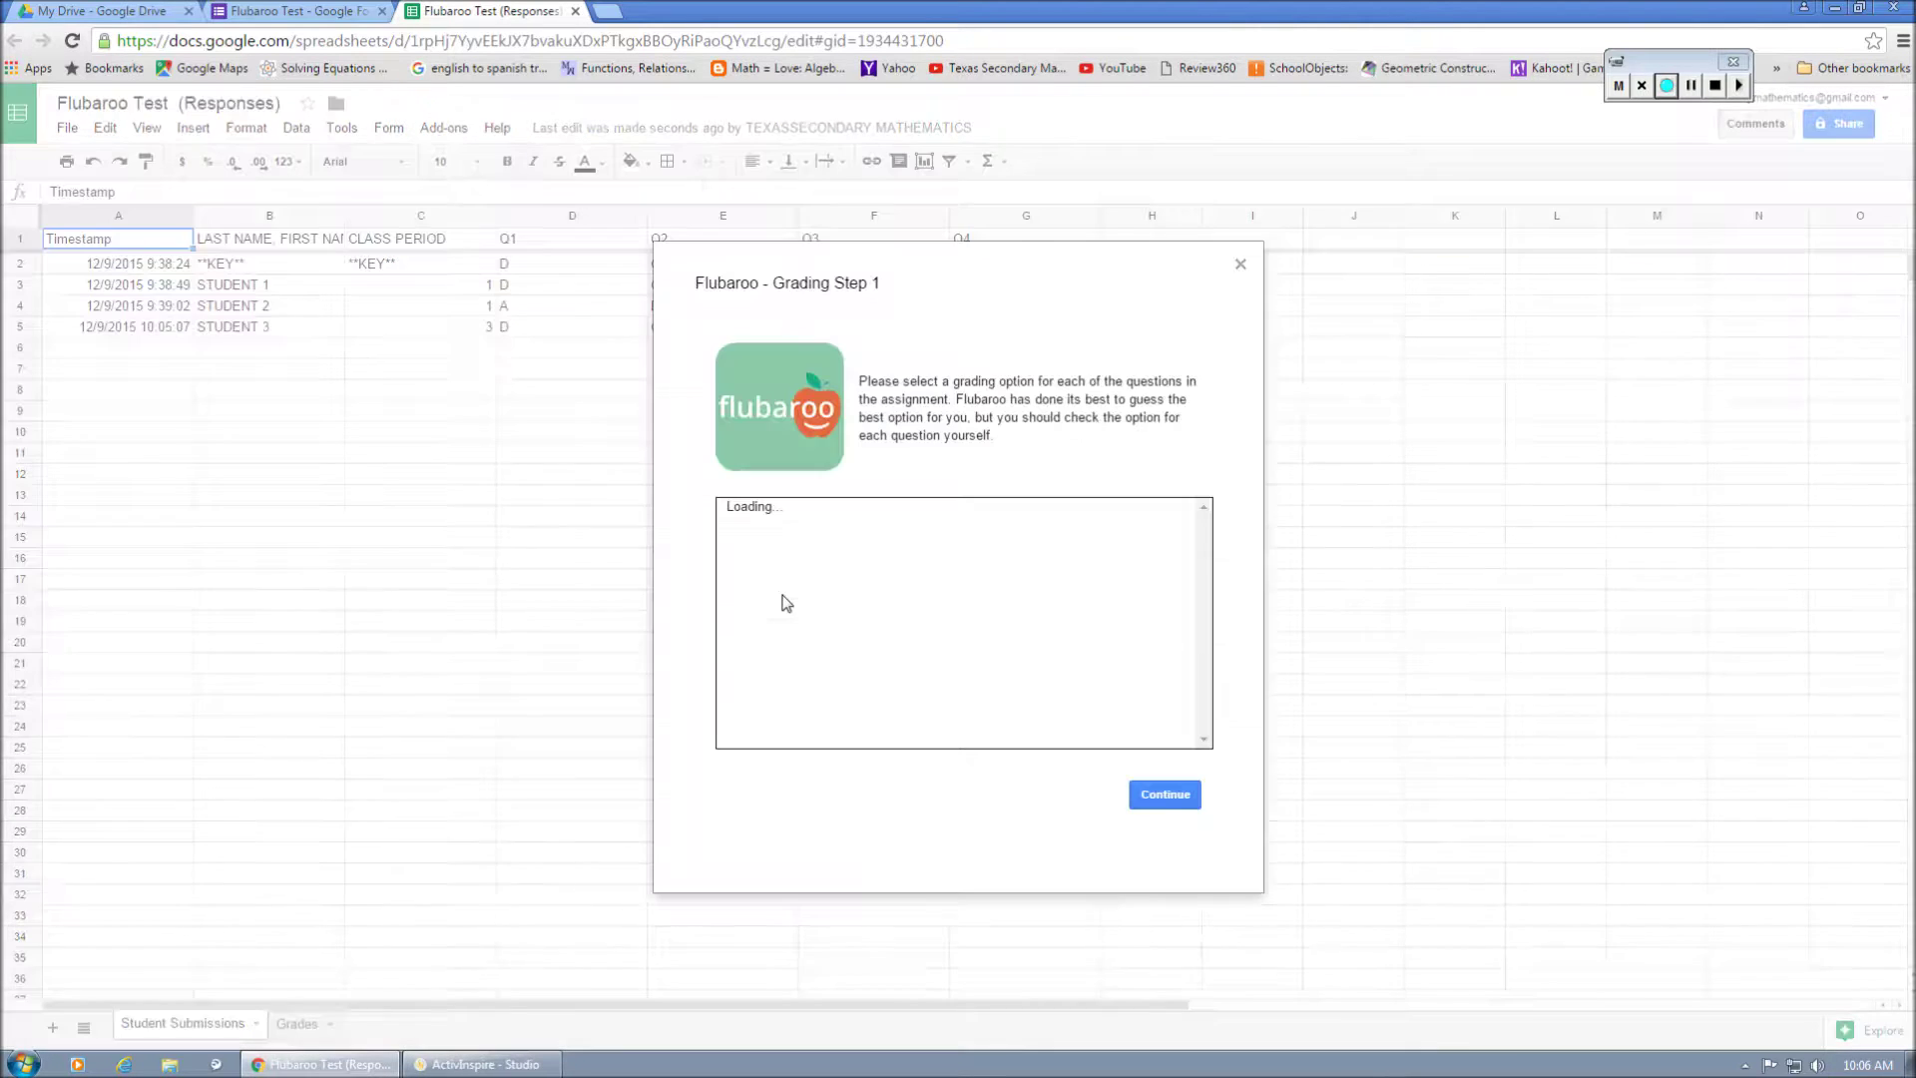
scroll(1211, 599, "down", 2)
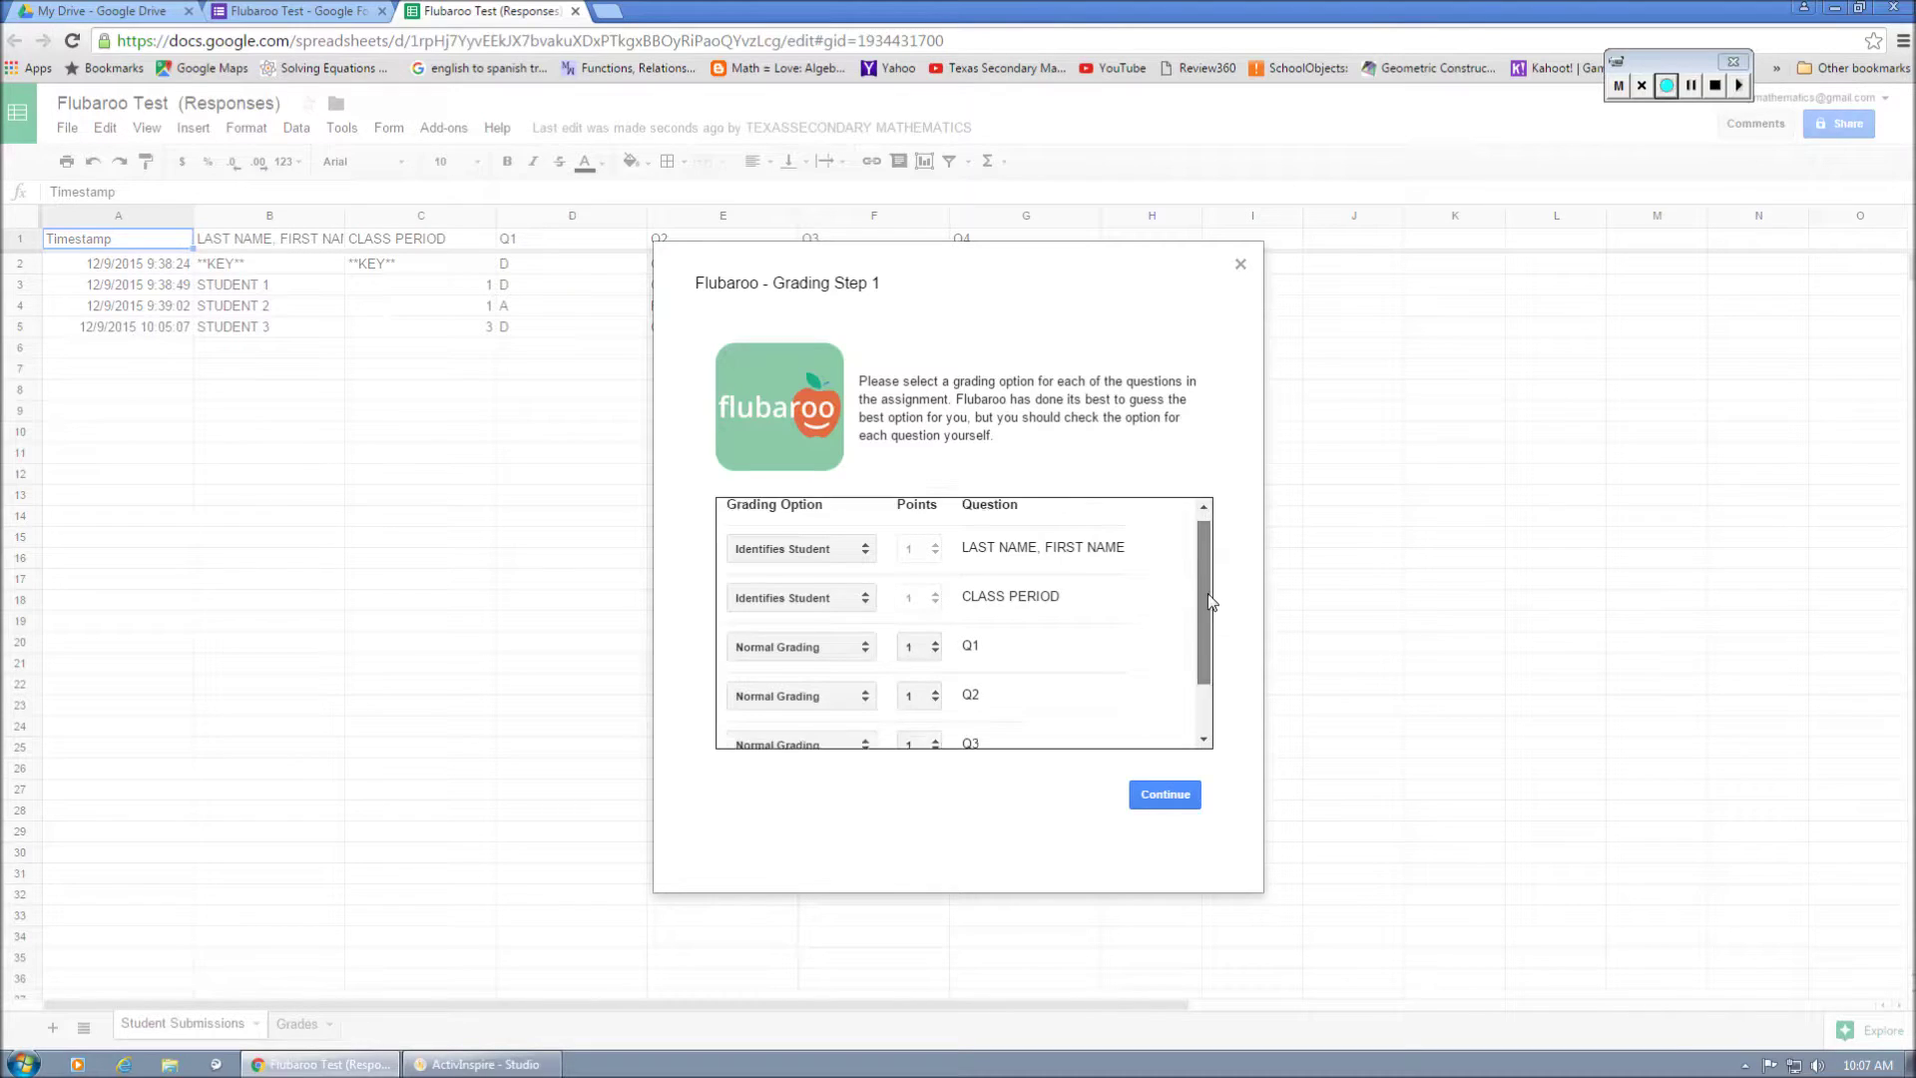
scroll(1158, 559, "up", 2)
left_click(813, 657)
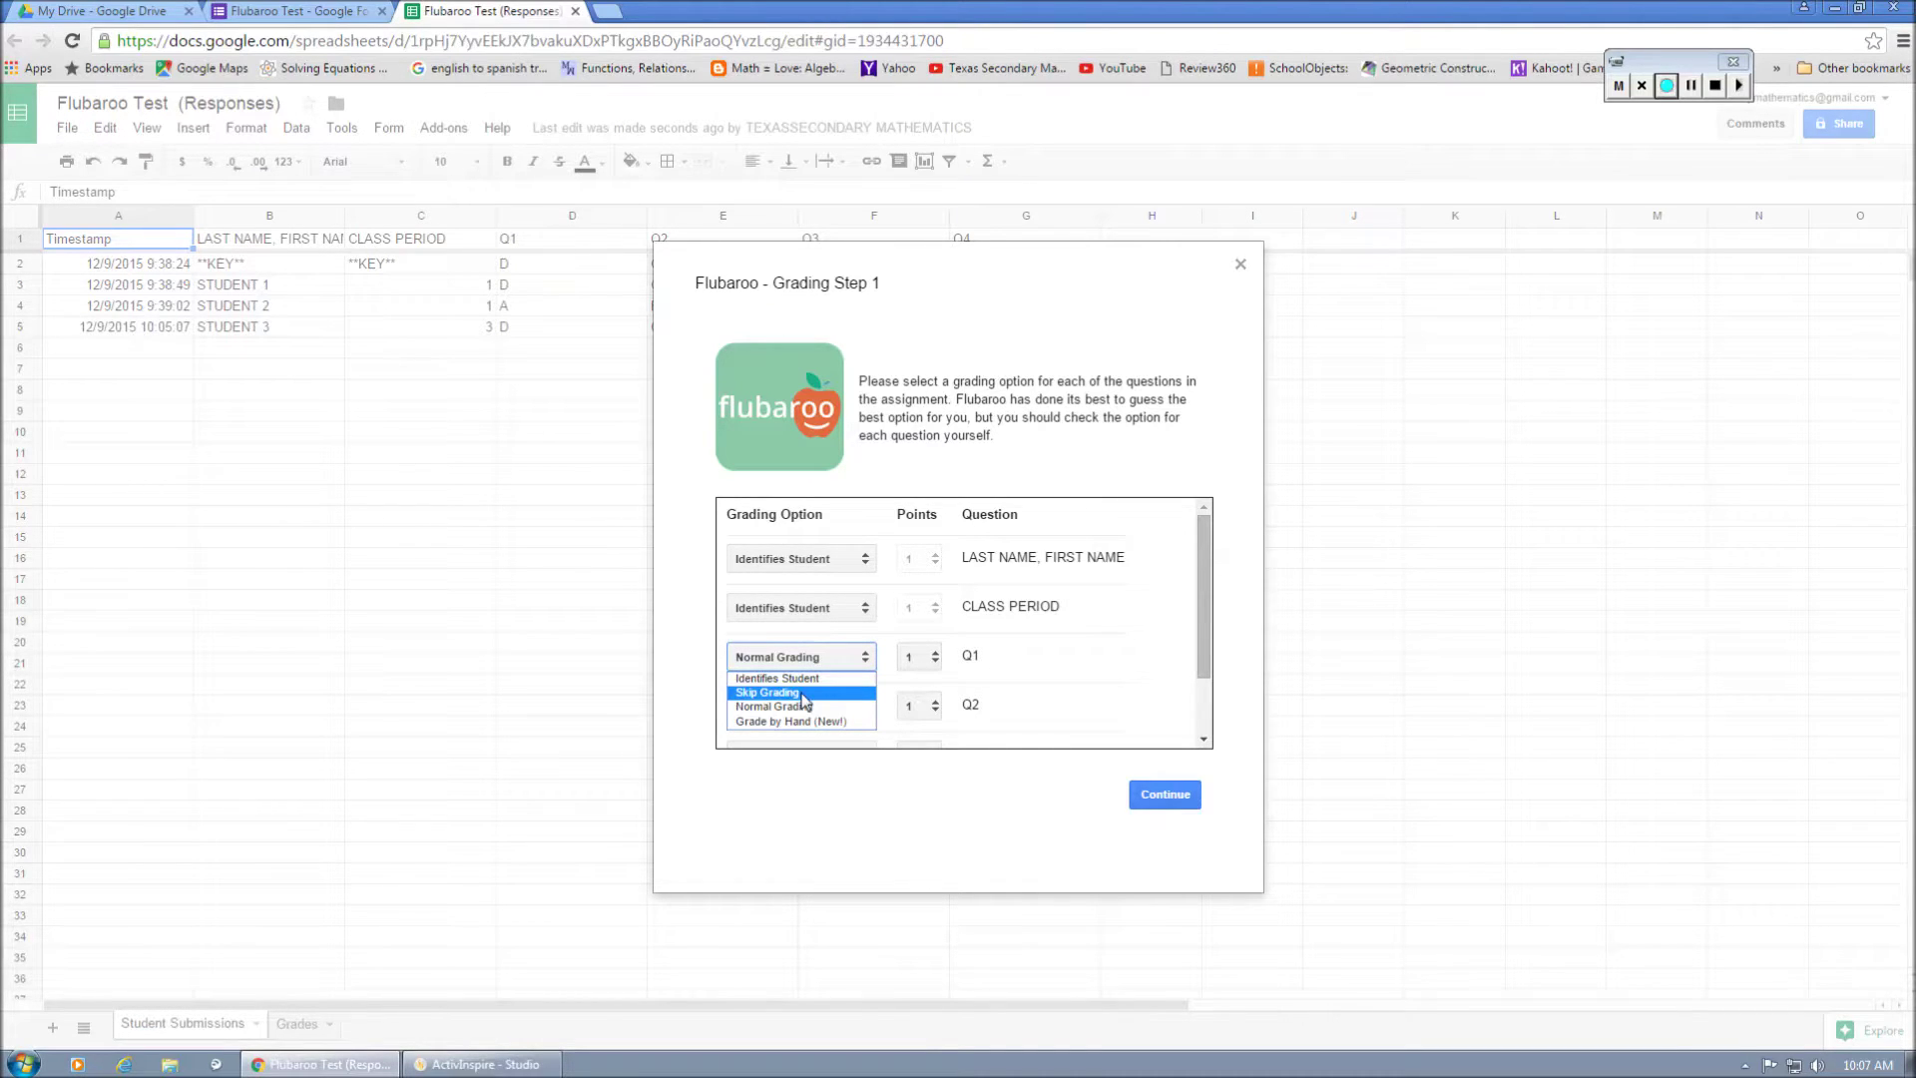
left_click(901, 672)
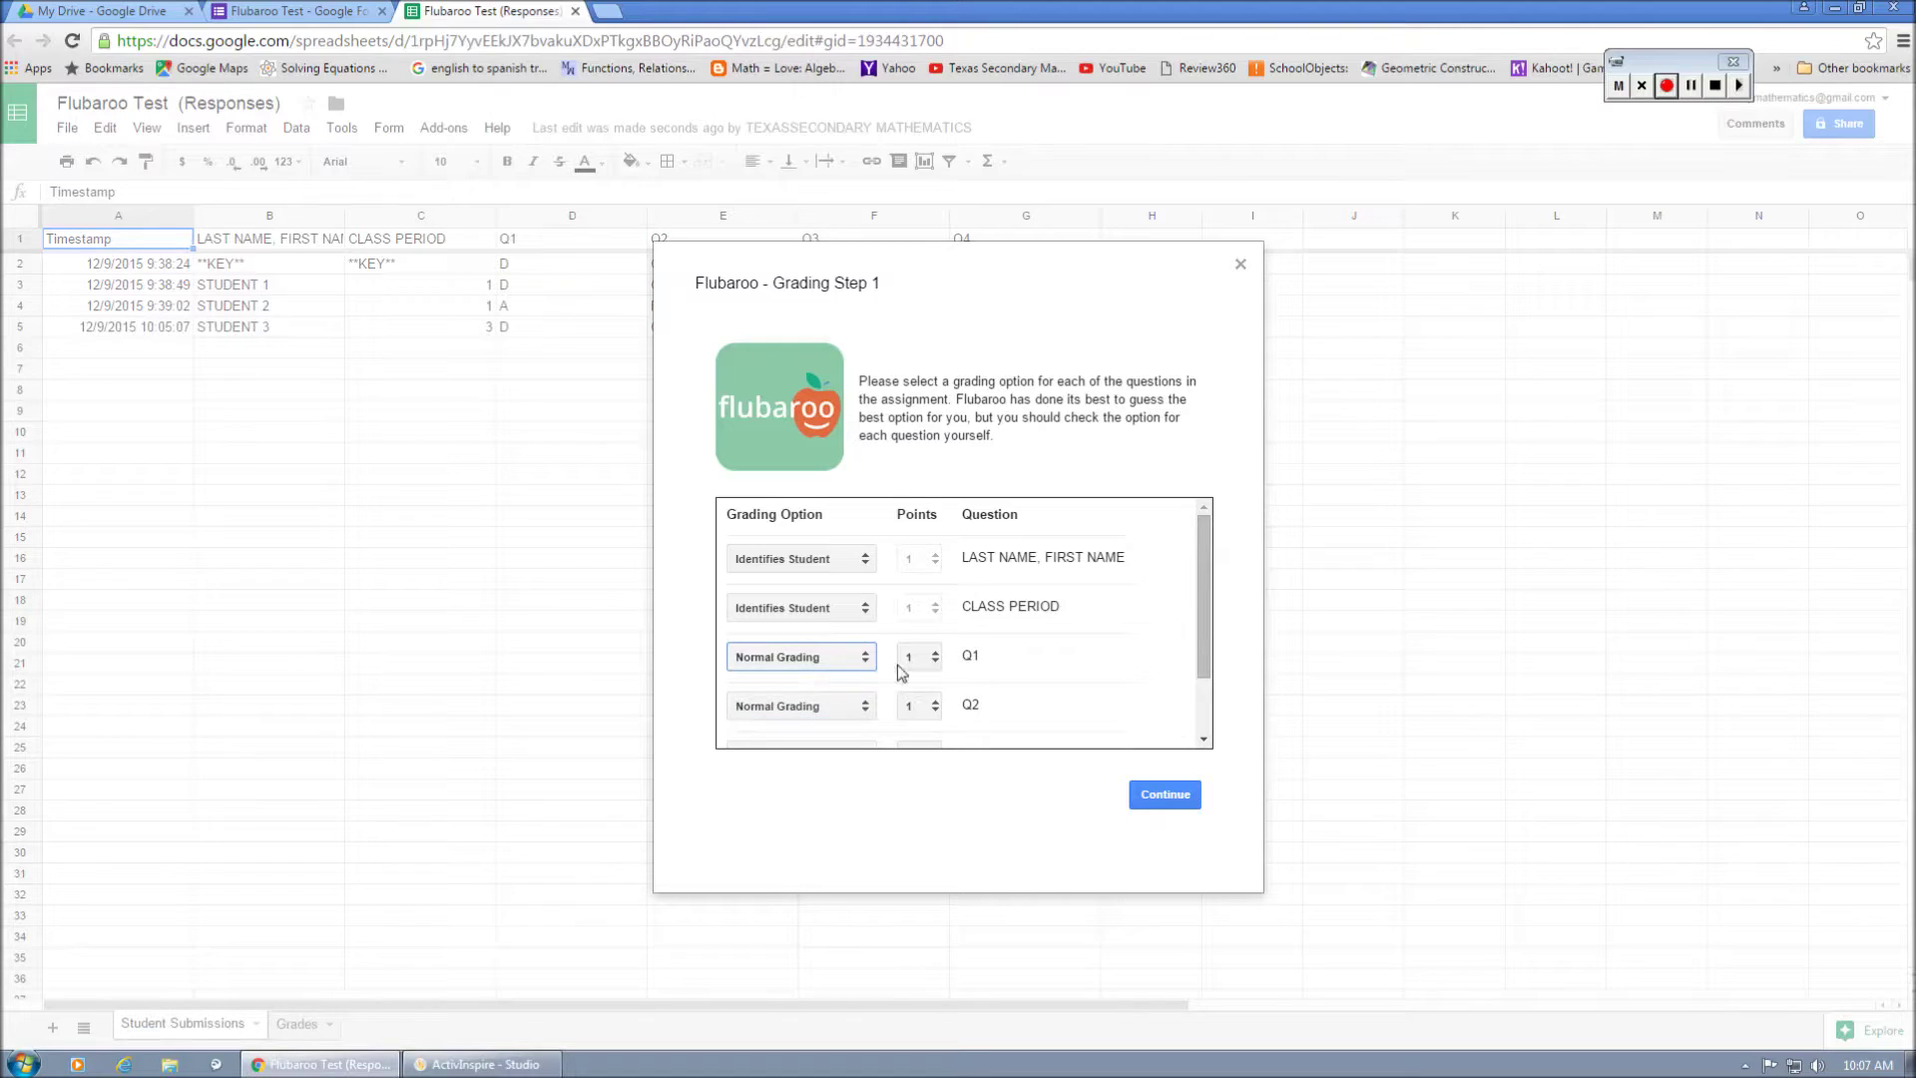
scroll(1204, 726, "down", 1)
left_click(1161, 806)
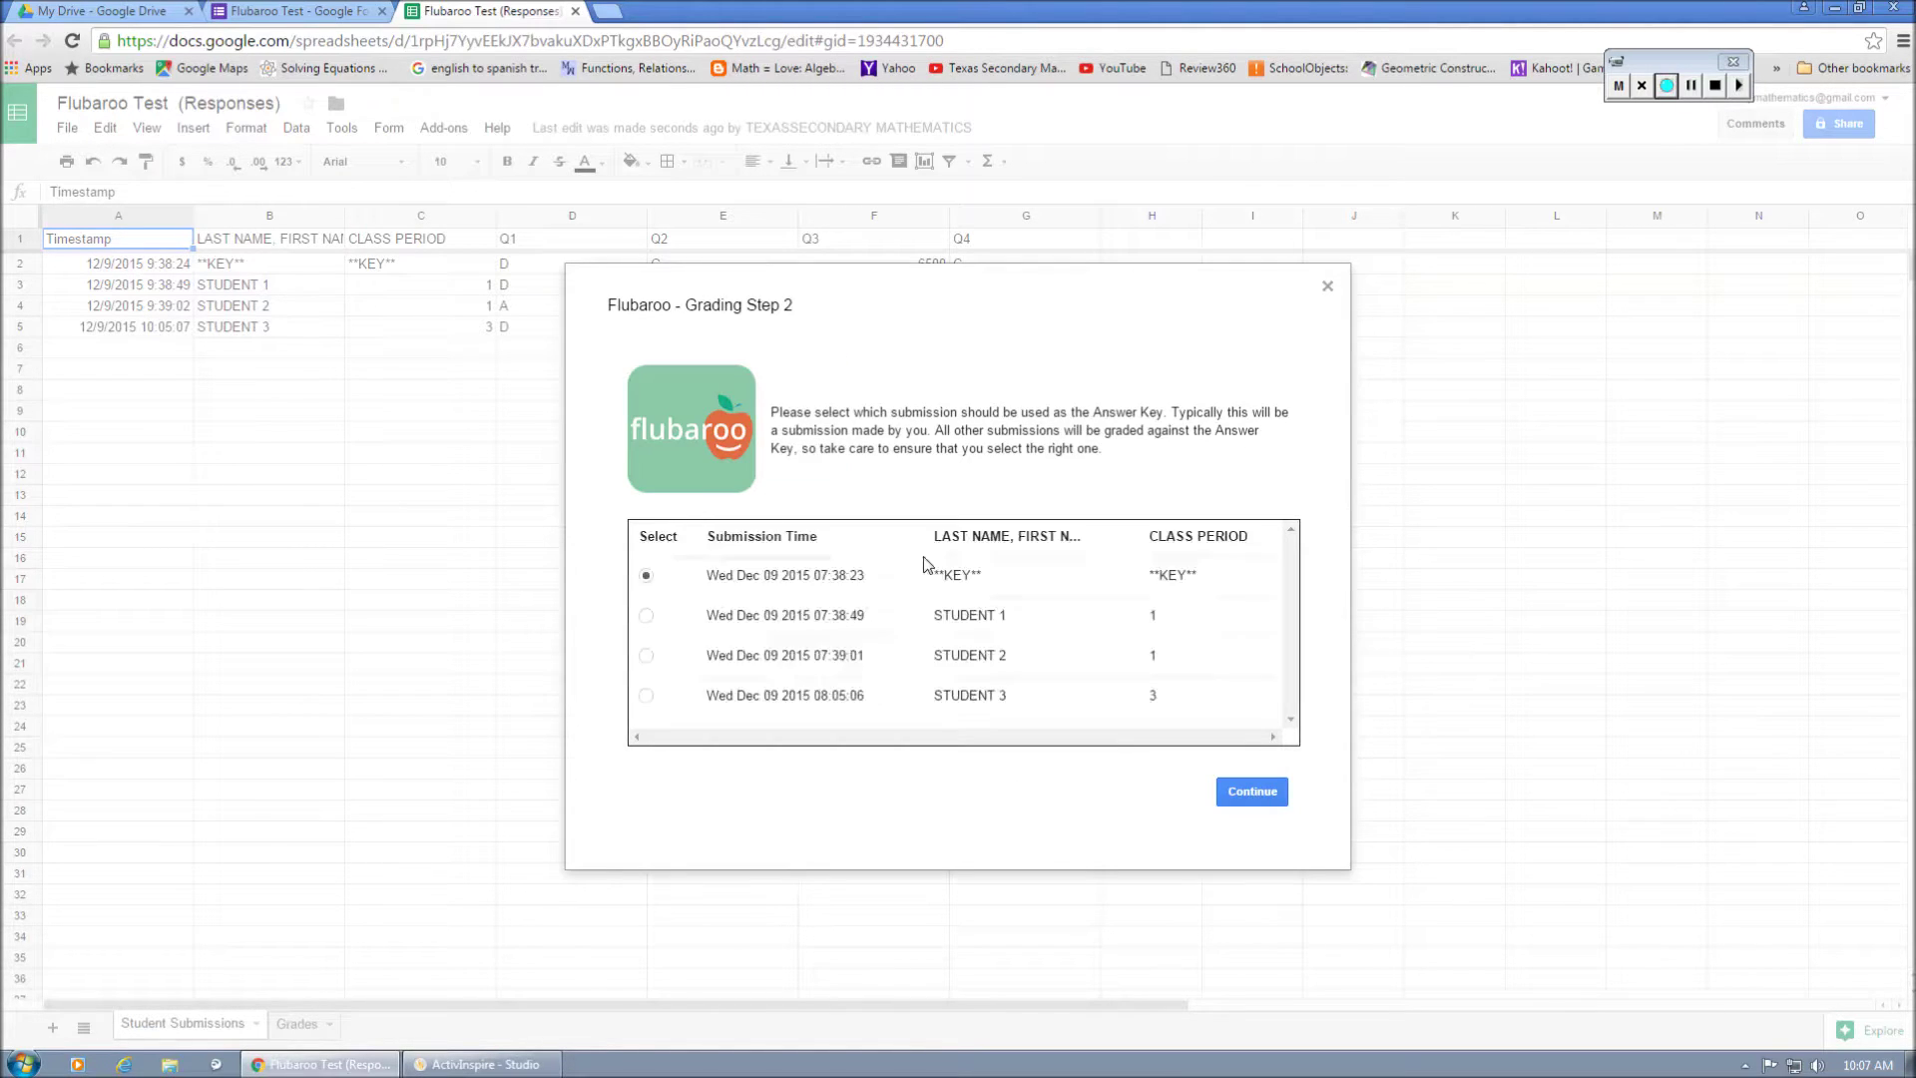
Choose the KEY submission as the answer key and grade all submissions.
left_click(647, 616)
left_click(646, 576)
left_click(1253, 791)
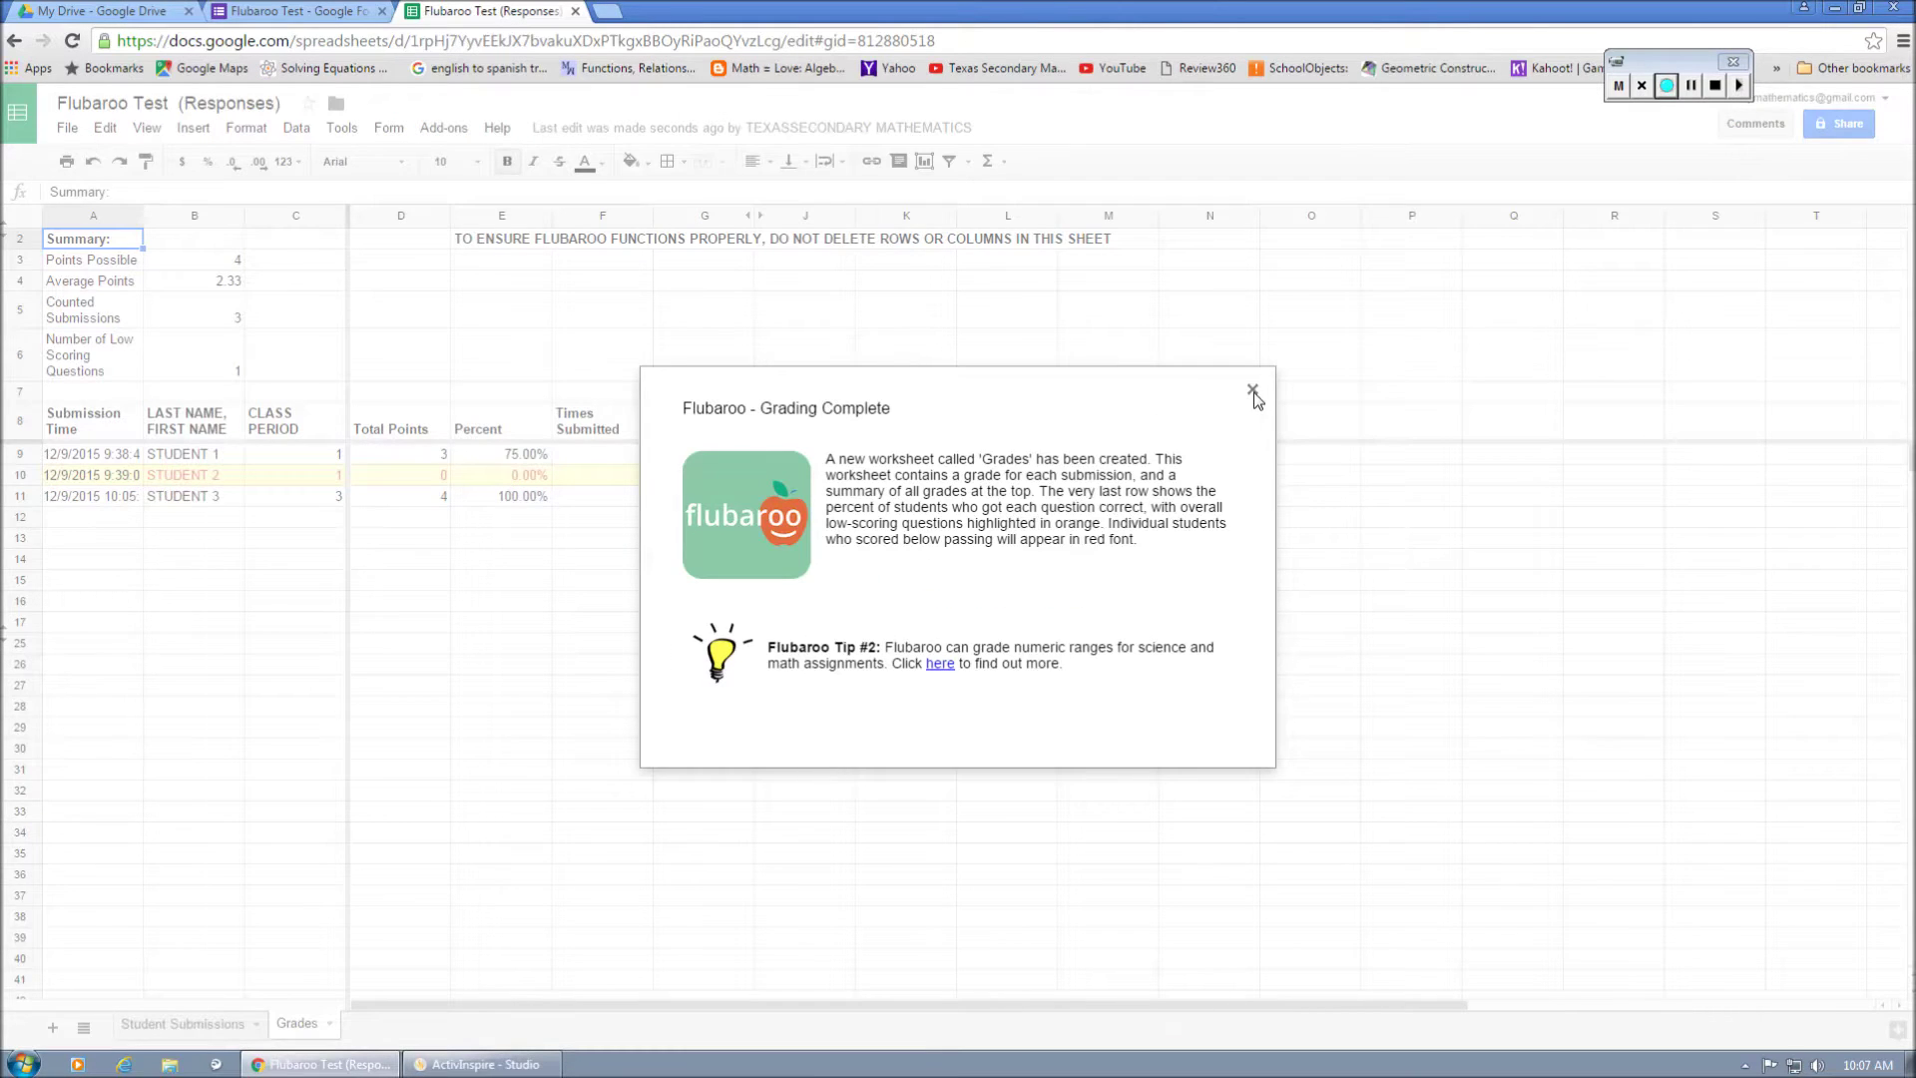
Close the Flubaroo Grading Complete dialog to reveal the Grades sheet.
left_click(1253, 390)
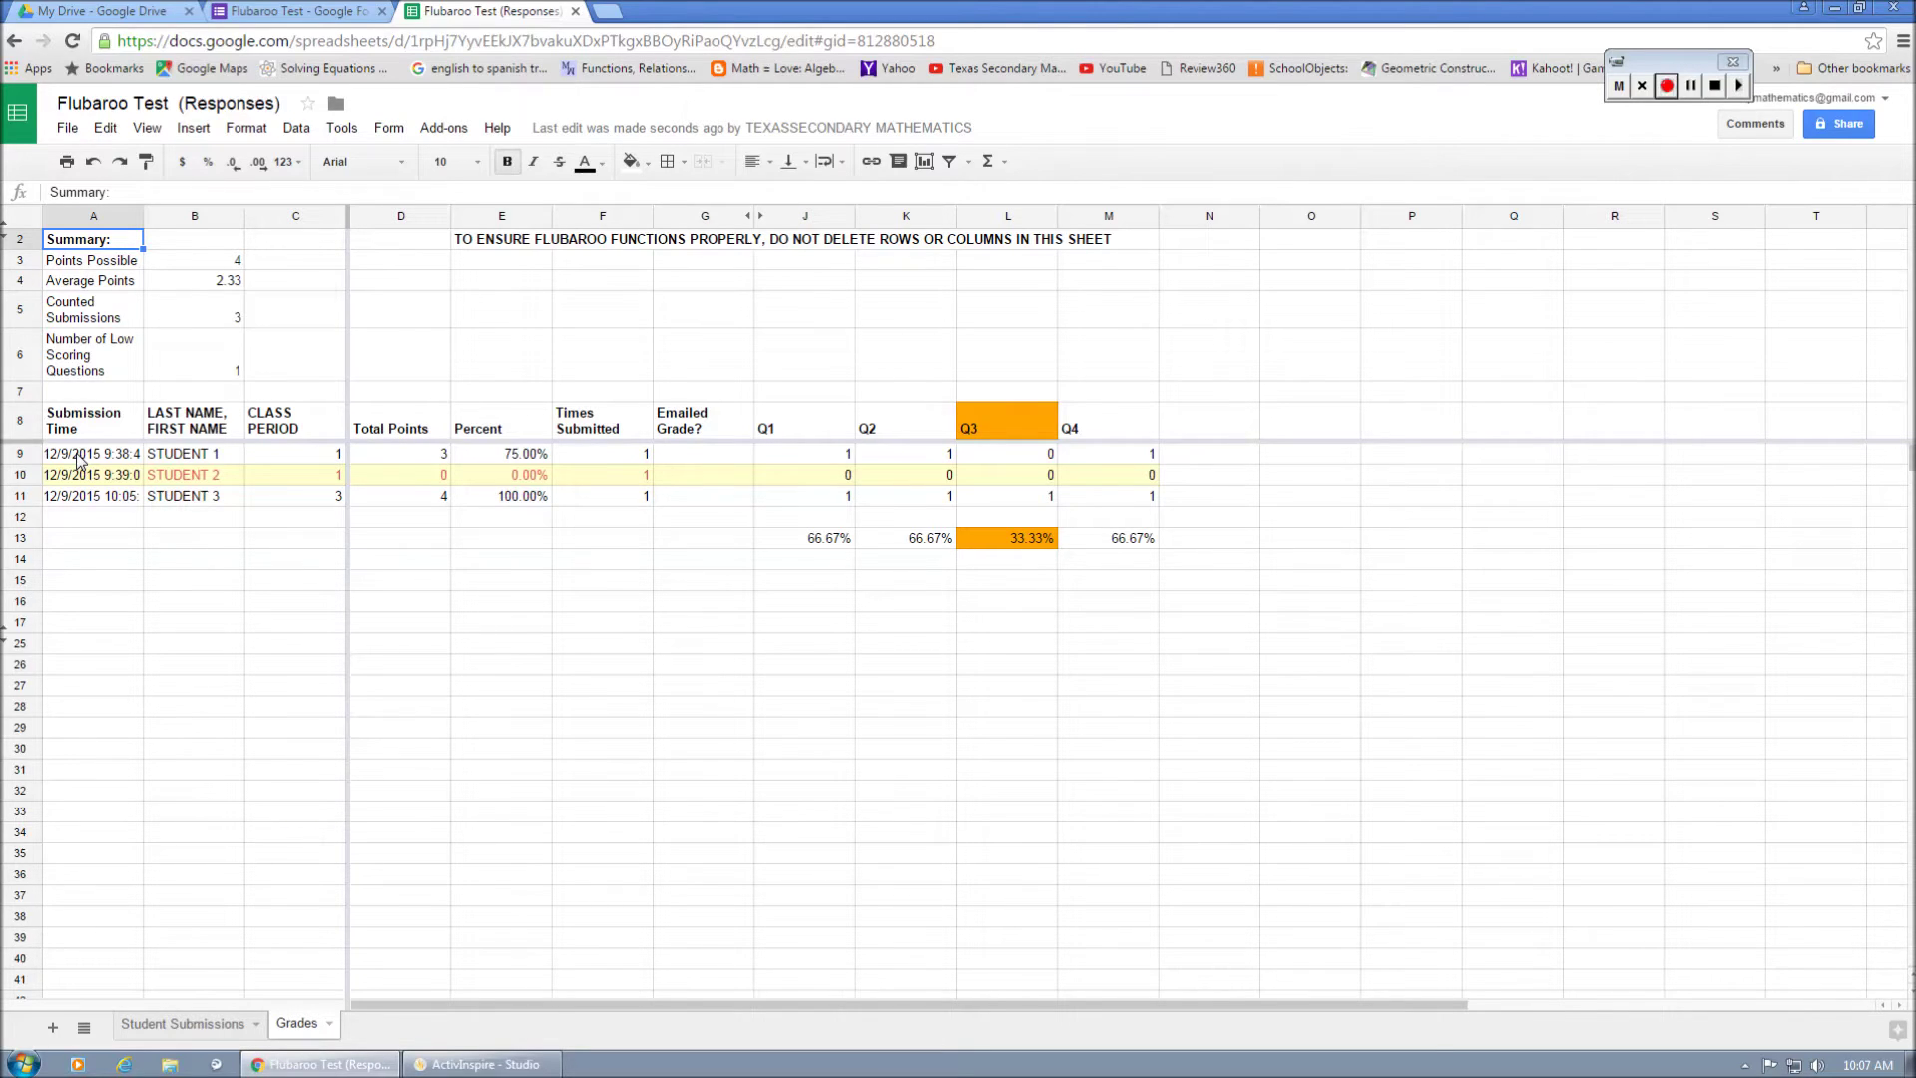
Select rows 9–10 holding STUDENT 1 and STUDENT 2 out to the last column.
left_click_drag(78, 459, 1906, 496)
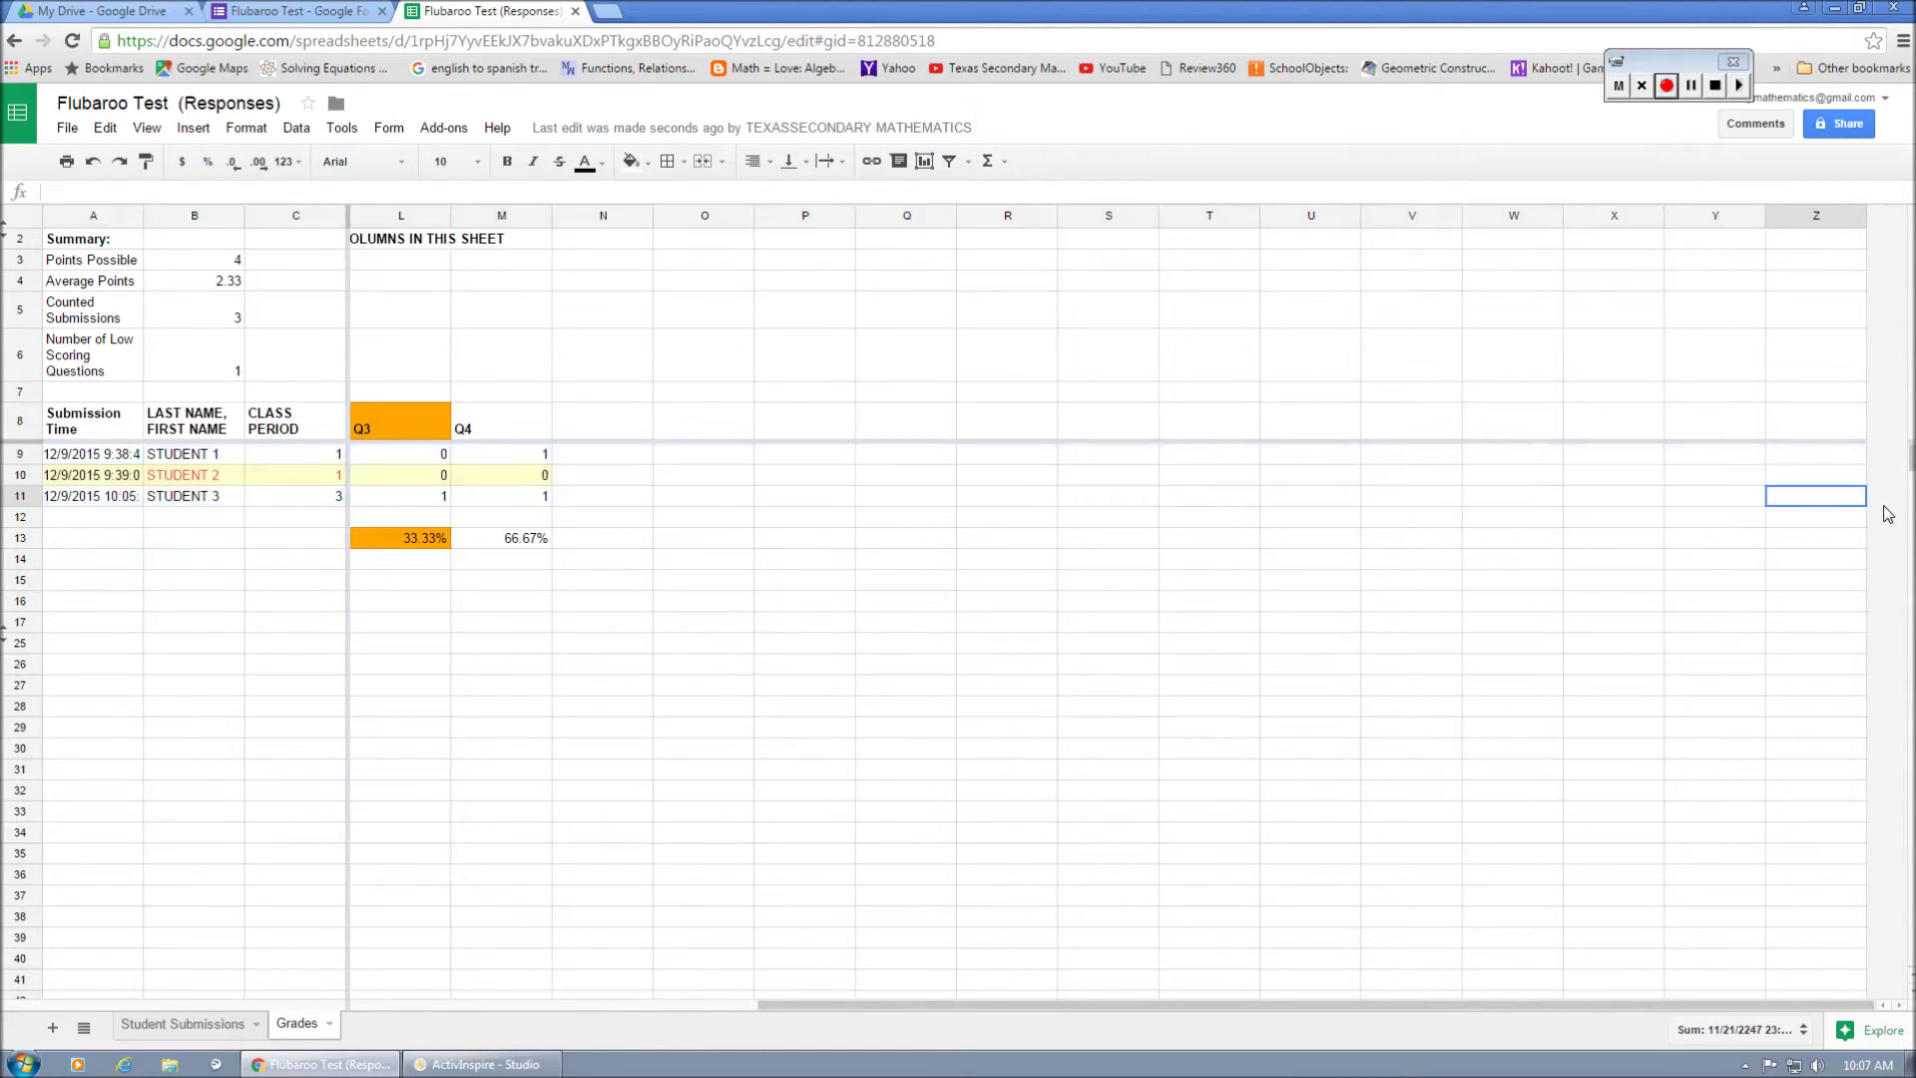
left_click(1816, 496)
left_click_drag(60, 457, 1906, 475)
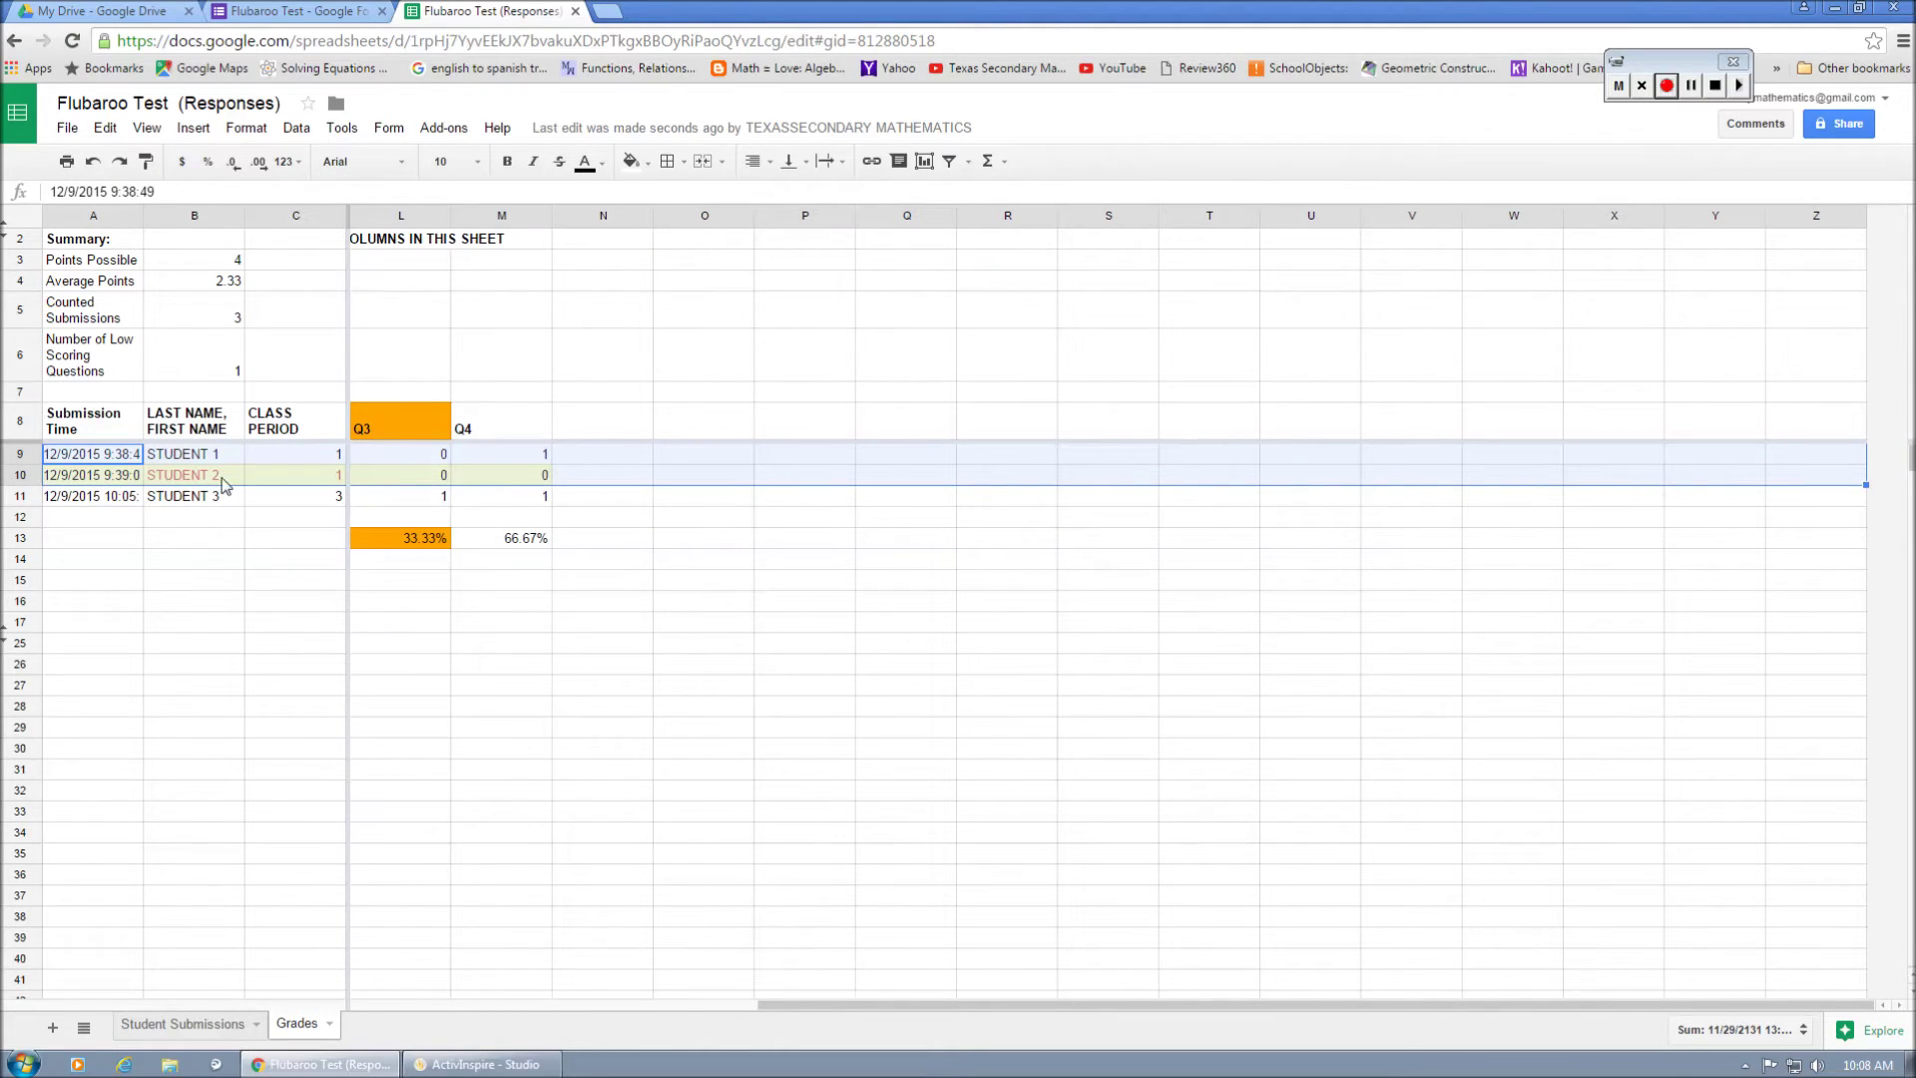
Sort the selected rows by column B, A→Z, then deselect them.
left_click(298, 132)
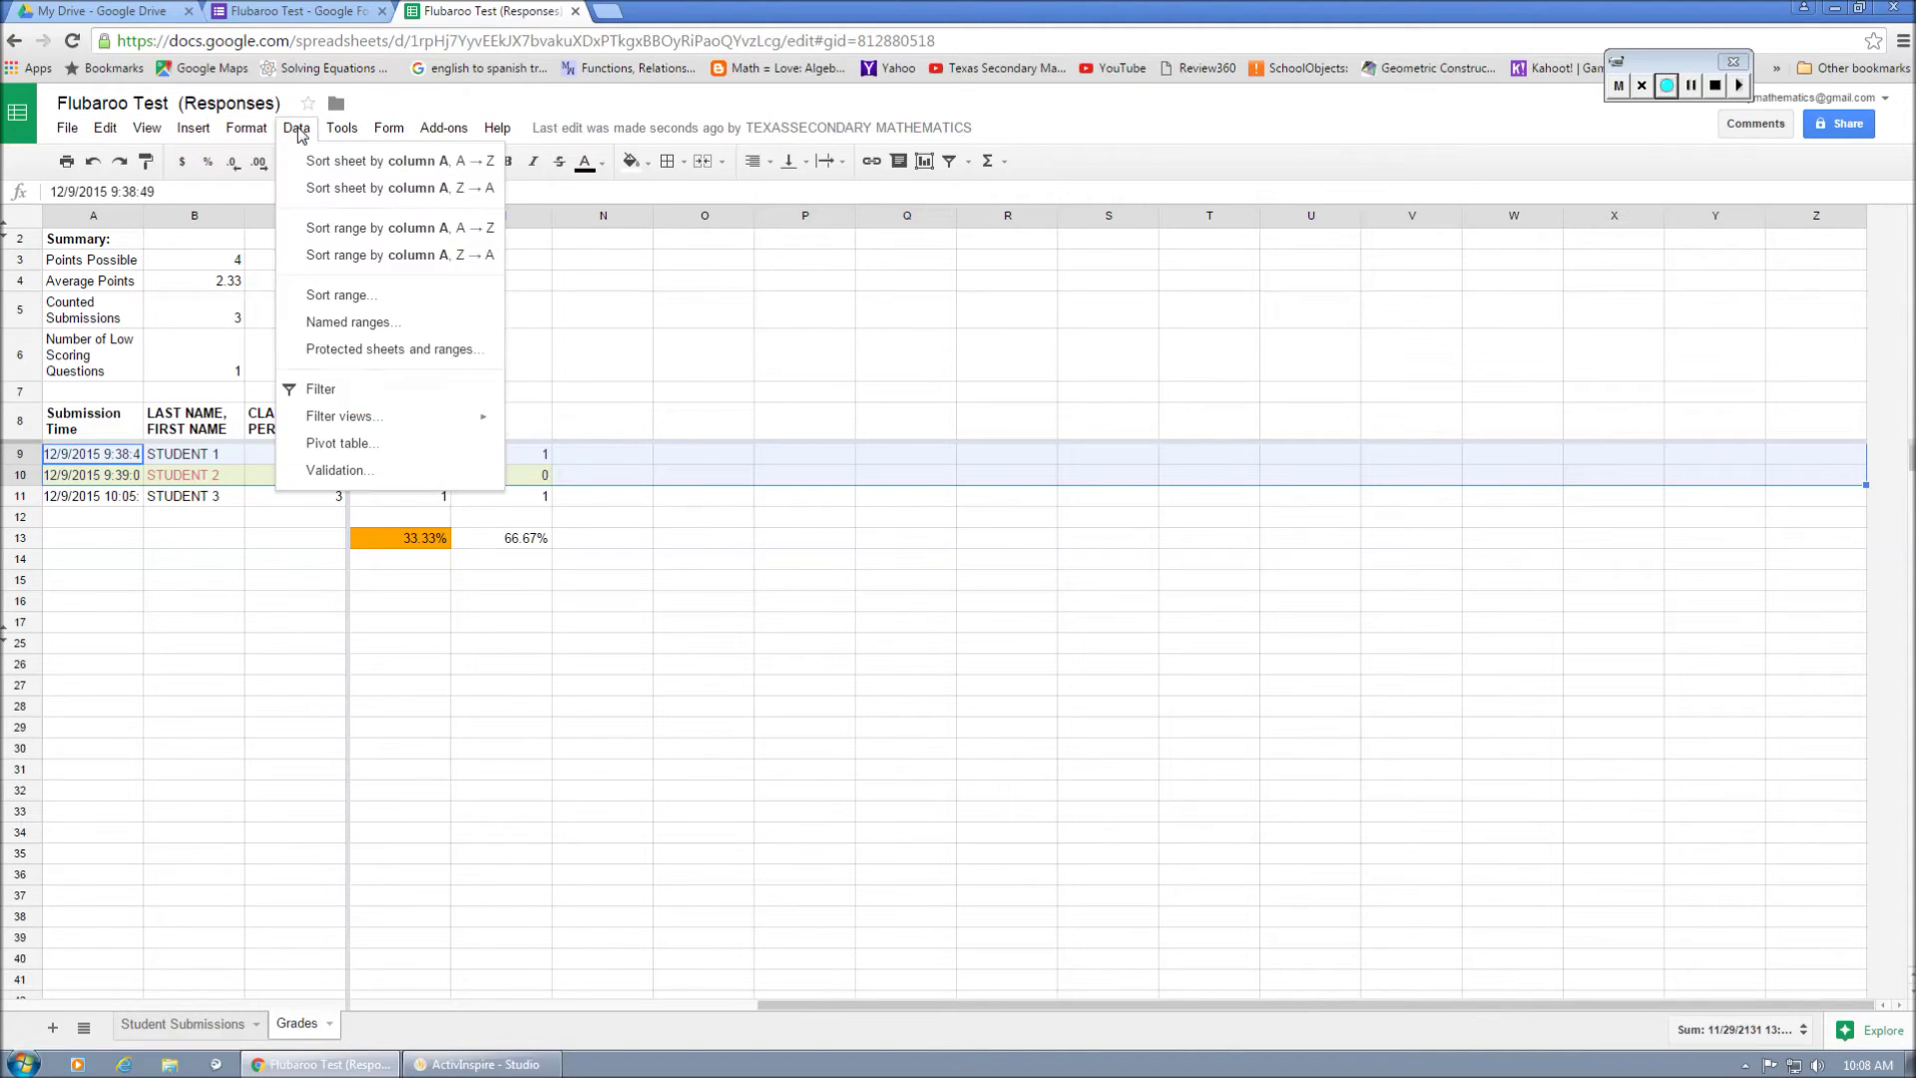
left_click(328, 294)
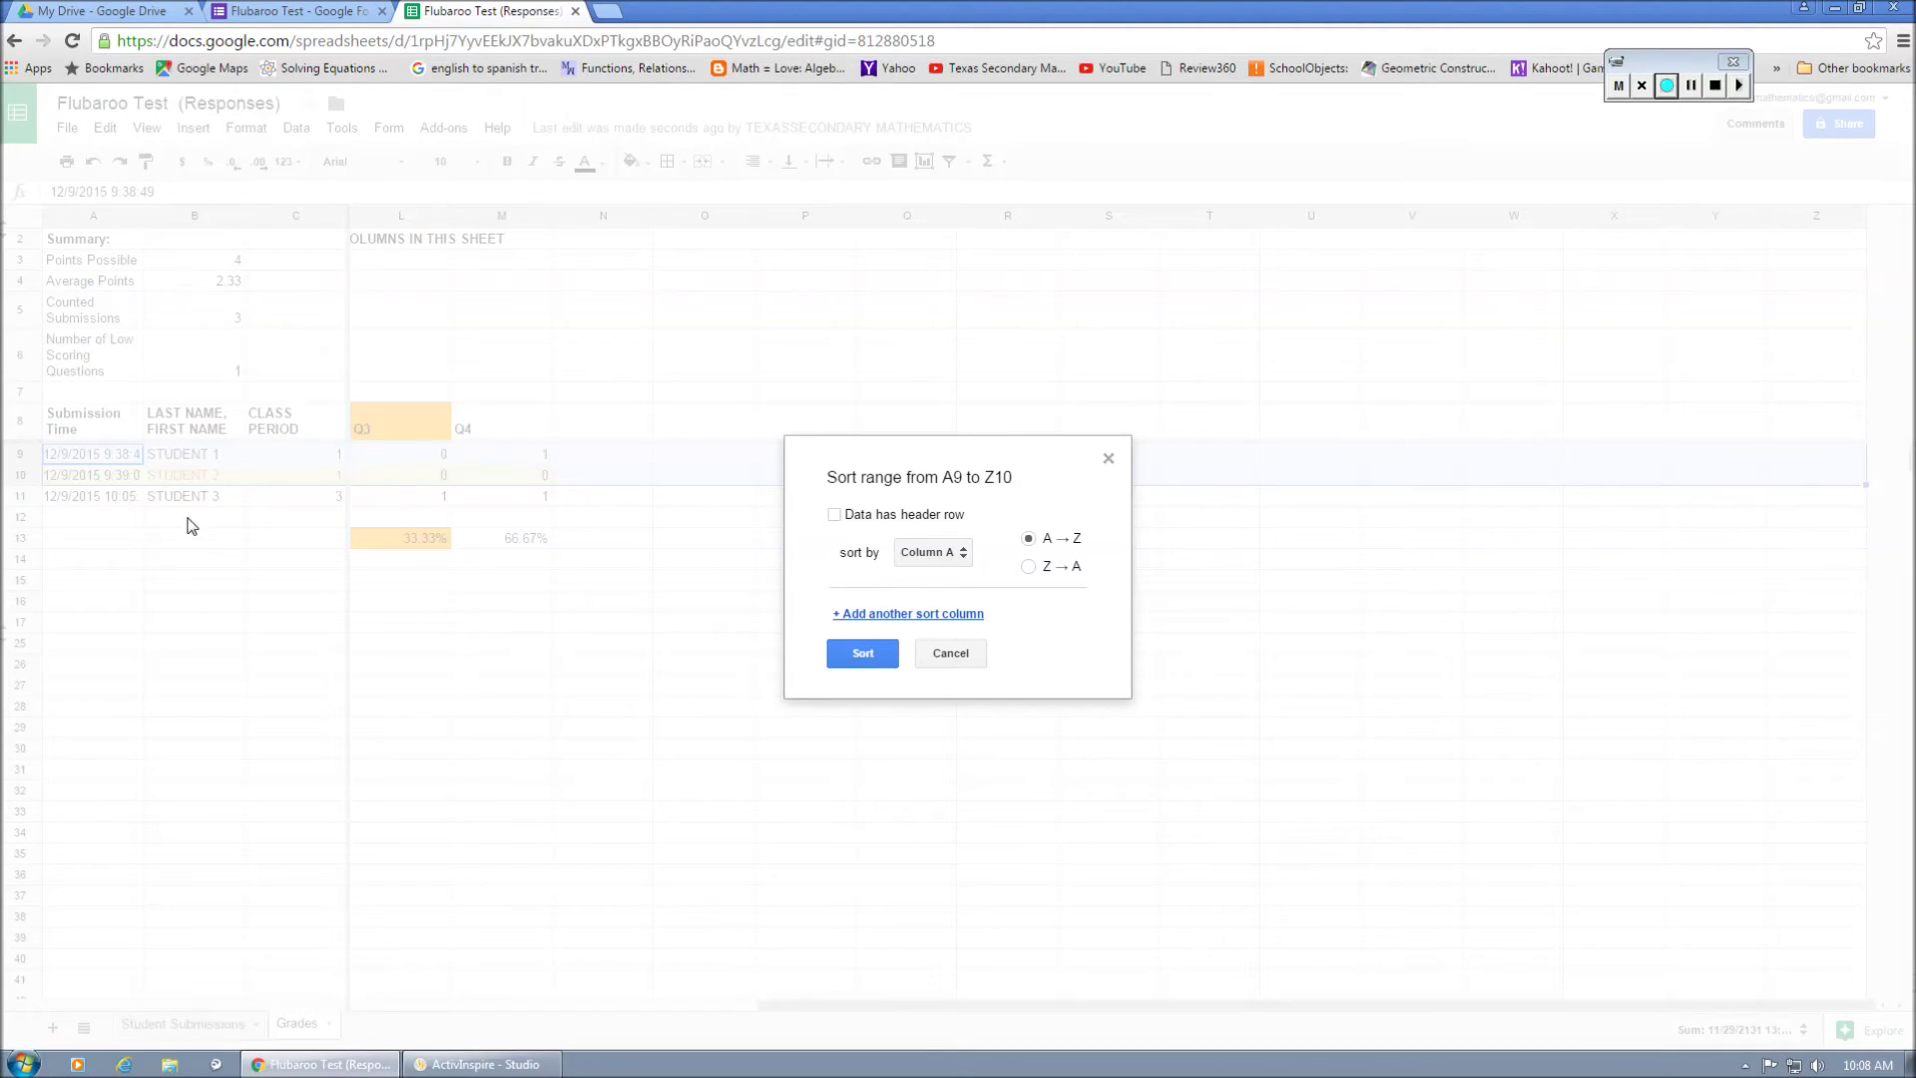
left_click(932, 555)
left_click(935, 583)
left_click(863, 654)
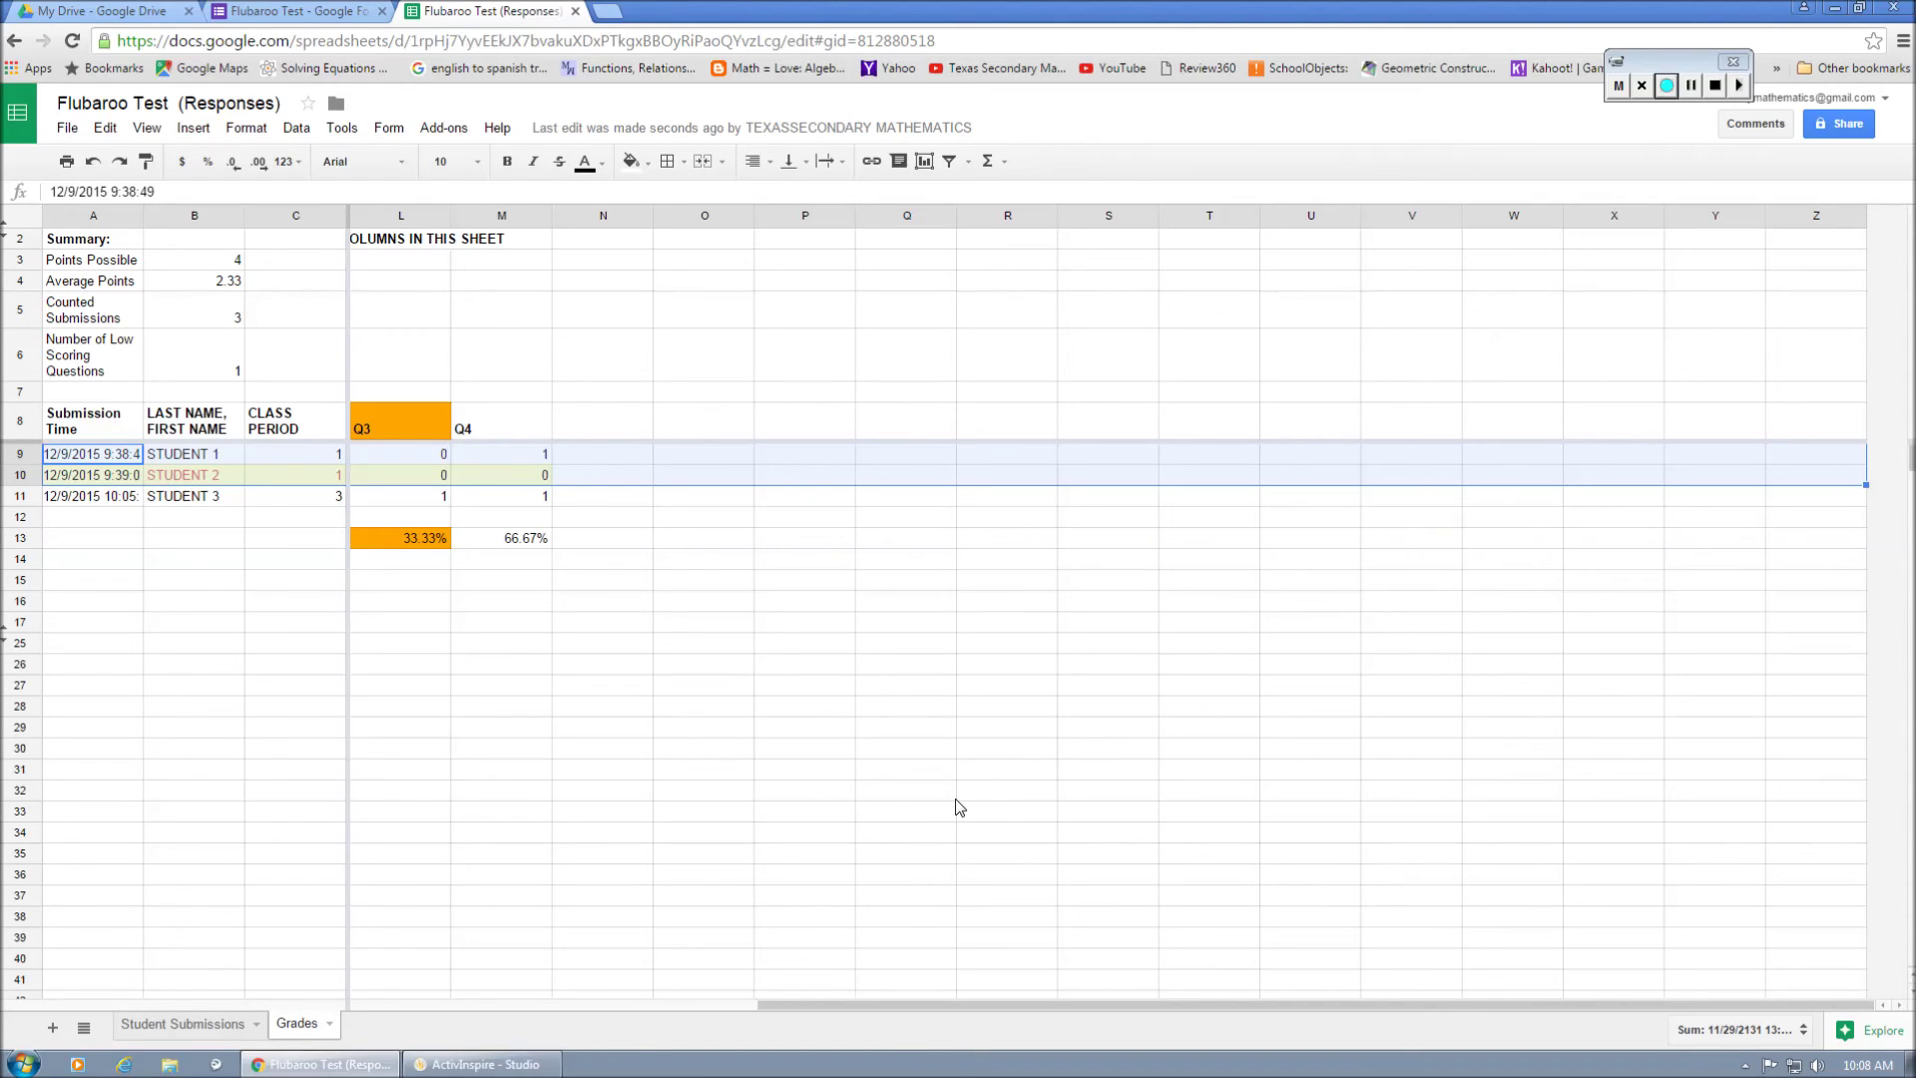
left_click(739, 895)
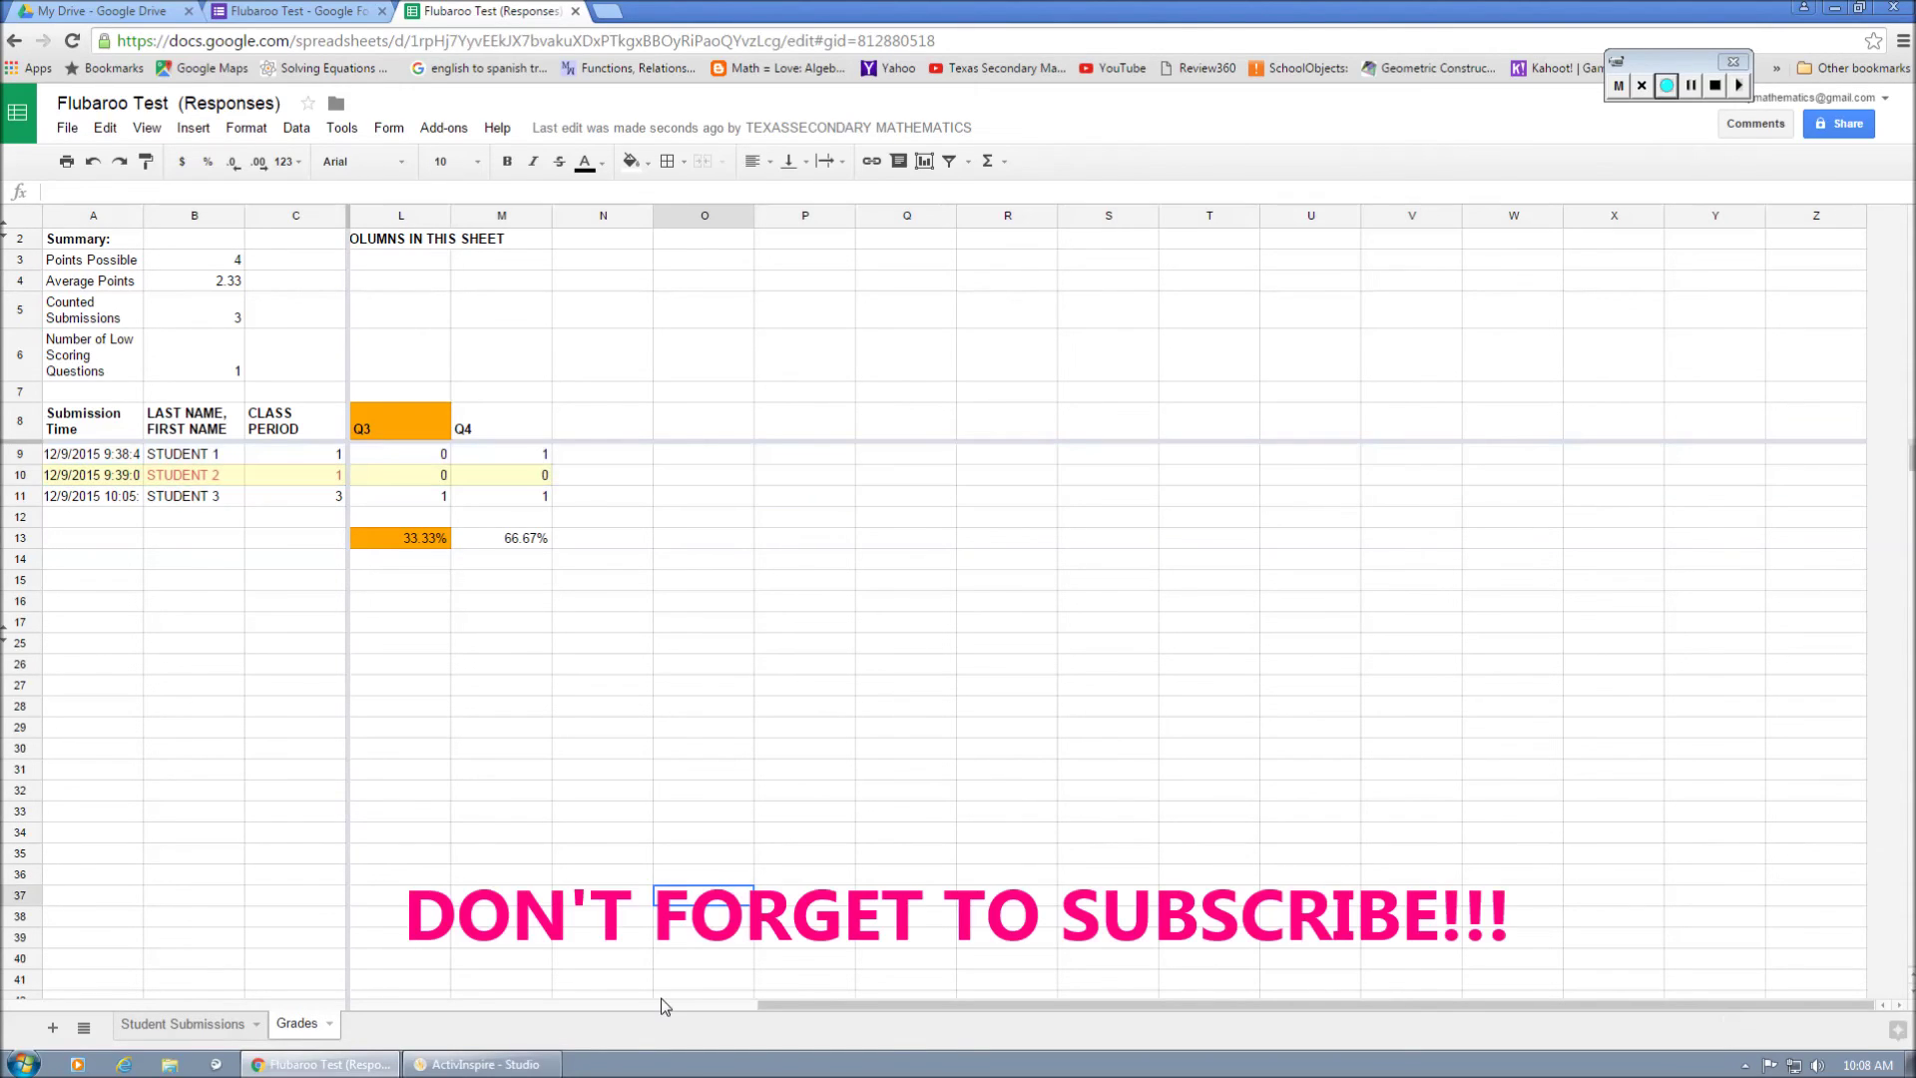
left_click(660, 1004)
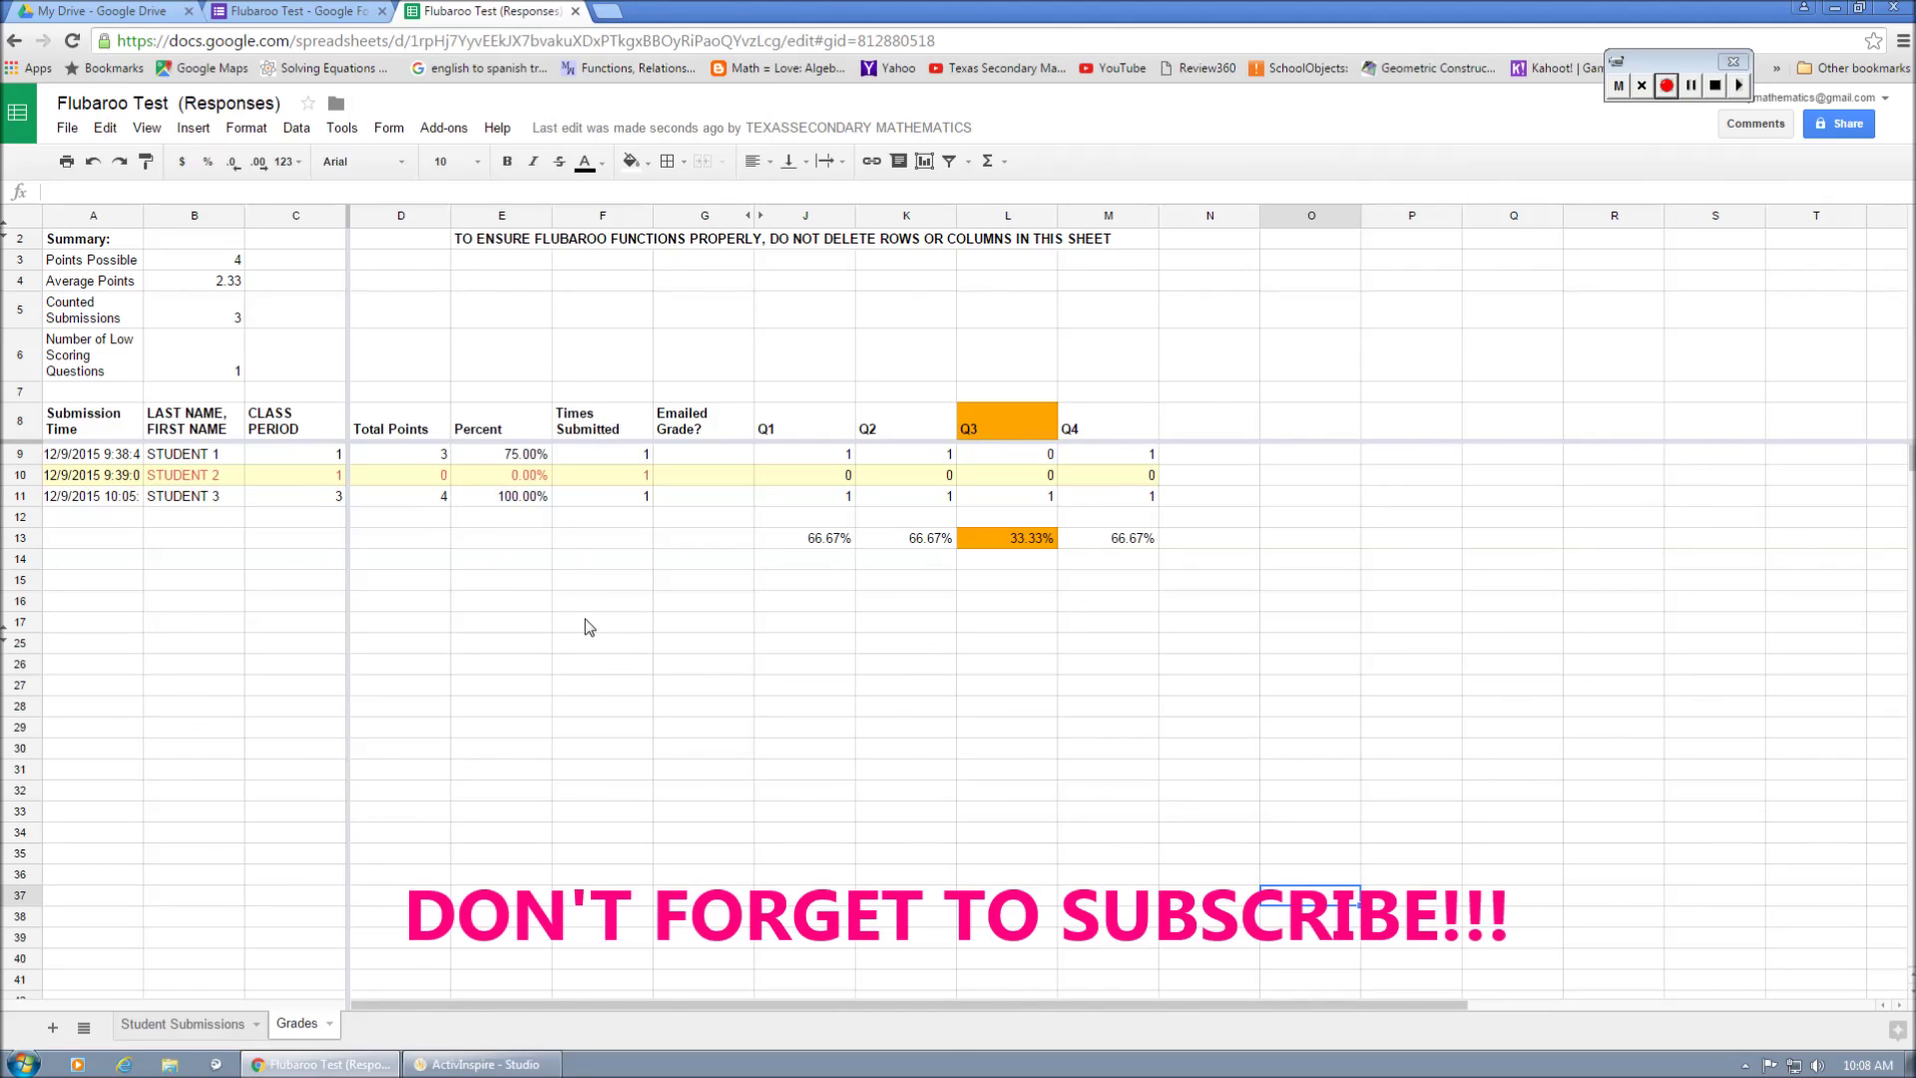